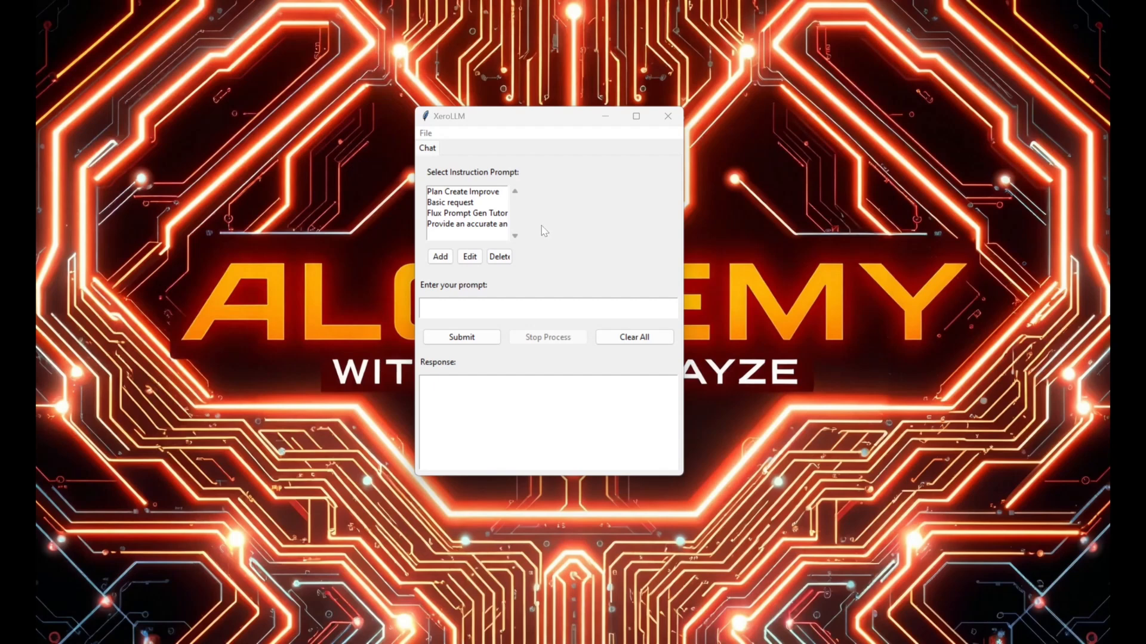
Open the Plan Create Improve instruction set in the node editor, view its node layout, and cancel without changes.
{"action": "left_click_drag", "start_coordinate": [530, 124], "coordinate": [554, 162]}
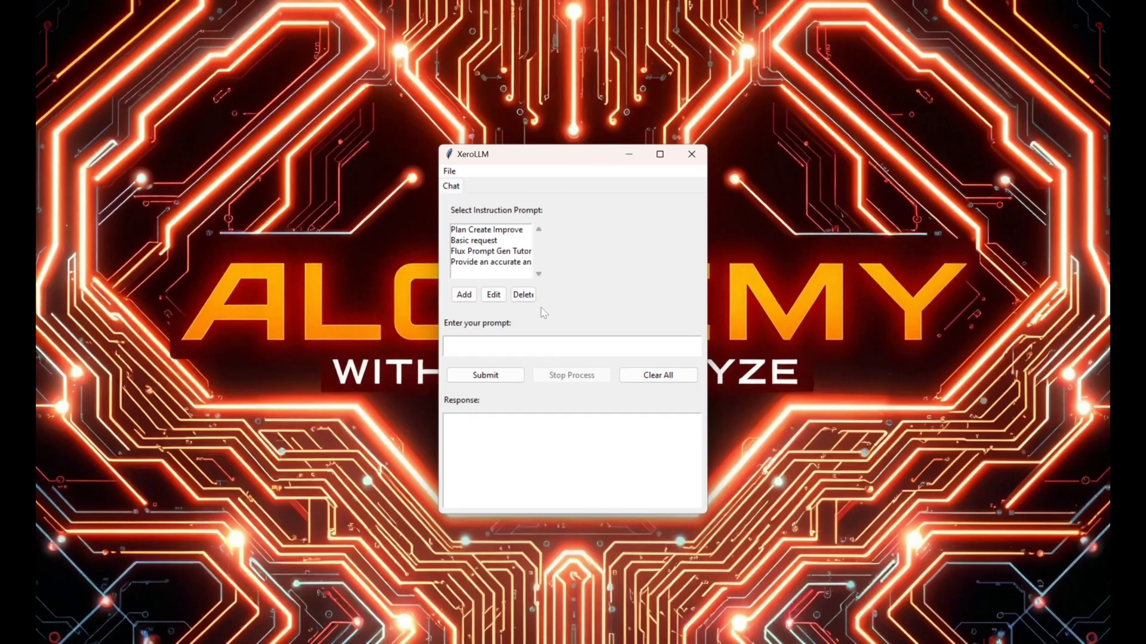
{"action": "left_click", "coordinate": [493, 295]}
{"action": "left_click", "coordinate": [625, 376]}
{"action": "left_click", "coordinate": [486, 232]}
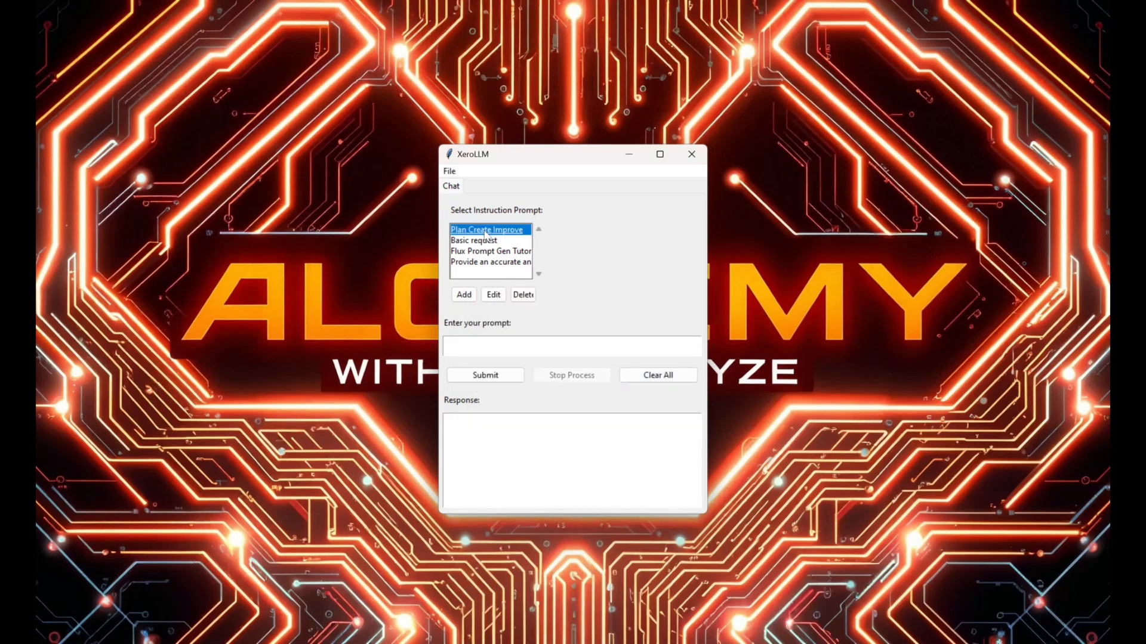
{"action": "left_click", "coordinate": [498, 299]}
{"action": "left_click_drag", "start_coordinate": [409, 132], "coordinate": [546, 125]}
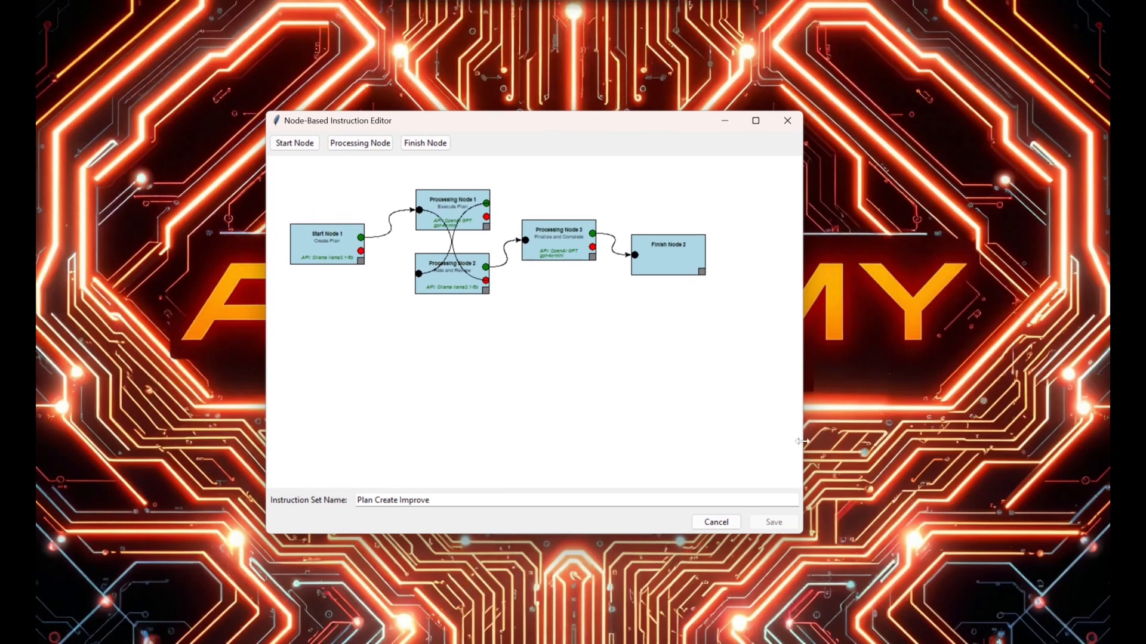
{"action": "left_click", "coordinate": [729, 522]}
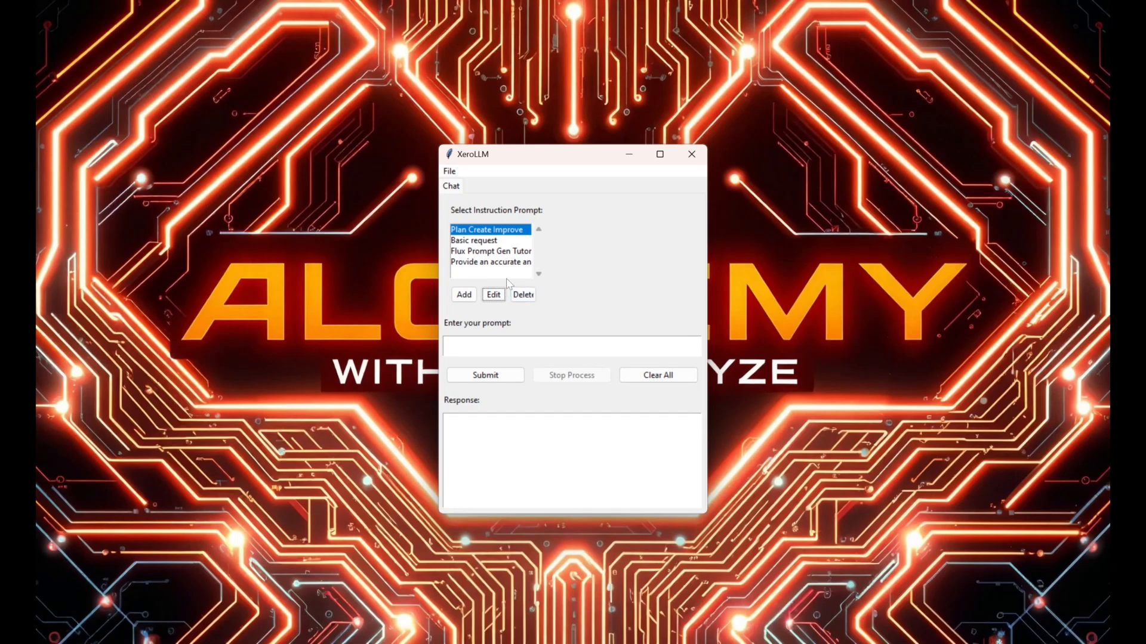
Look through the available instruction prompts, from Plan Create Improve to the accurate-answer prompt.
{"action": "mouse_move", "coordinate": [557, 159]}
{"action": "left_mouse_down"}
{"action": "mouse_move", "coordinate": [541, 152]}
{"action": "mouse_move", "coordinate": [572, 157]}
{"action": "left_mouse_up"}
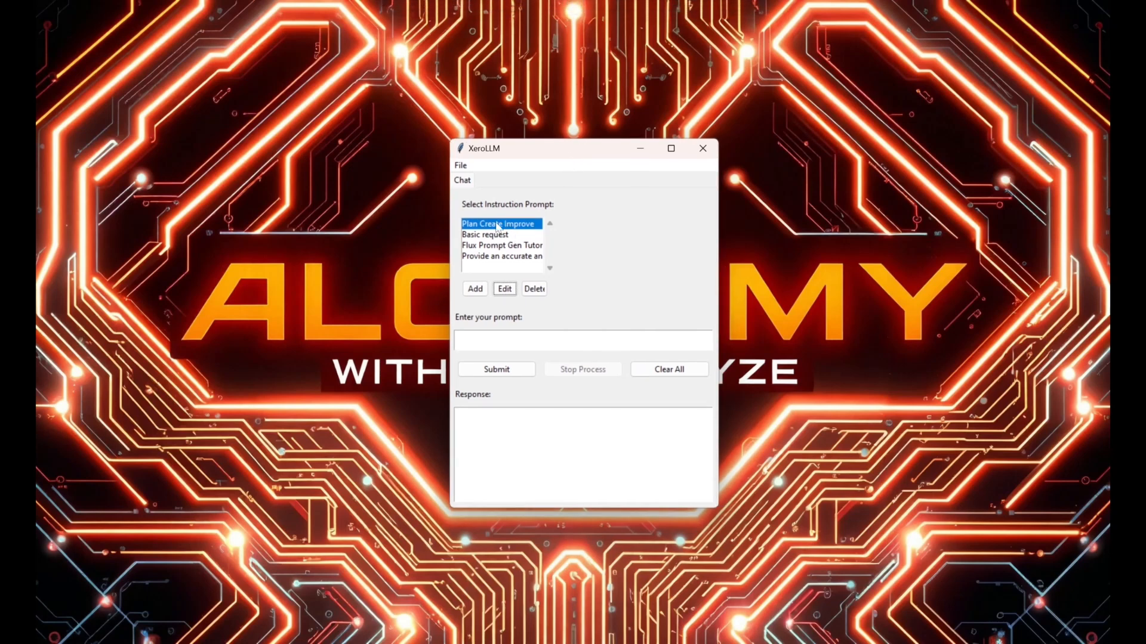
{"action": "left_click", "coordinate": [481, 245]}
{"action": "left_click", "coordinate": [483, 257]}
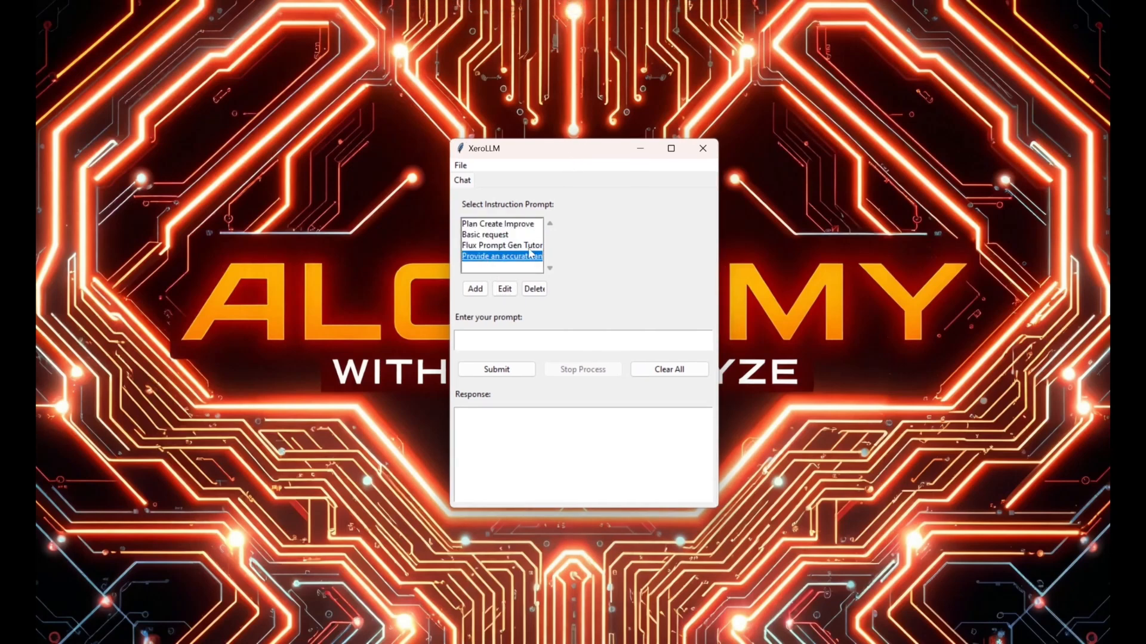
{"action": "left_click", "coordinate": [503, 223]}
{"action": "left_click", "coordinate": [495, 236]}
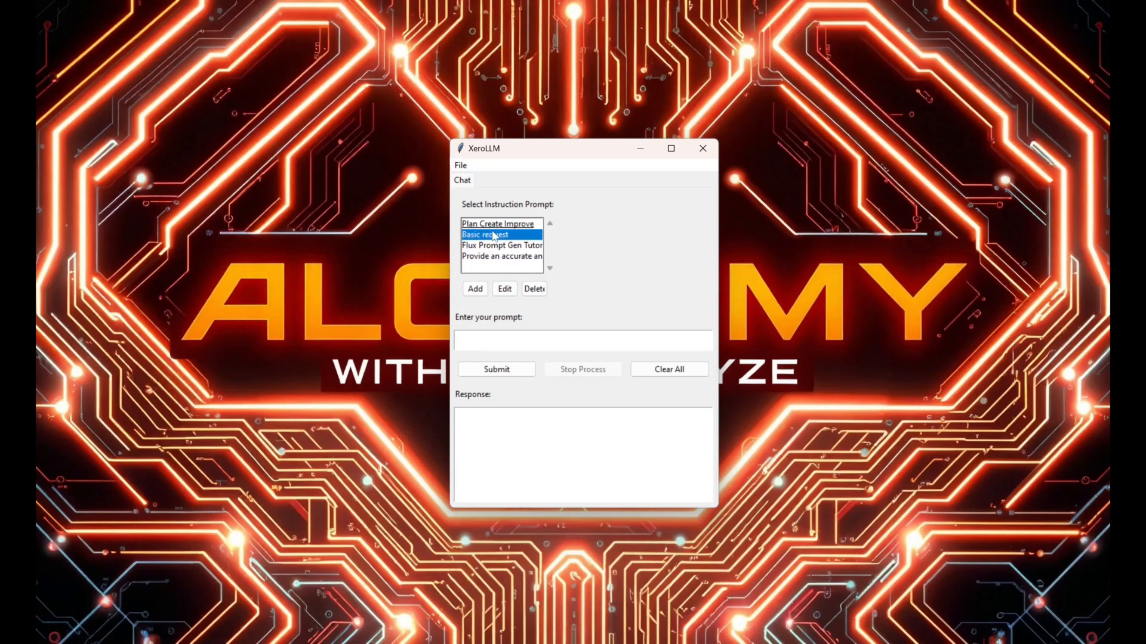
{"action": "left_click", "coordinate": [498, 246]}
{"action": "left_click", "coordinate": [503, 258]}
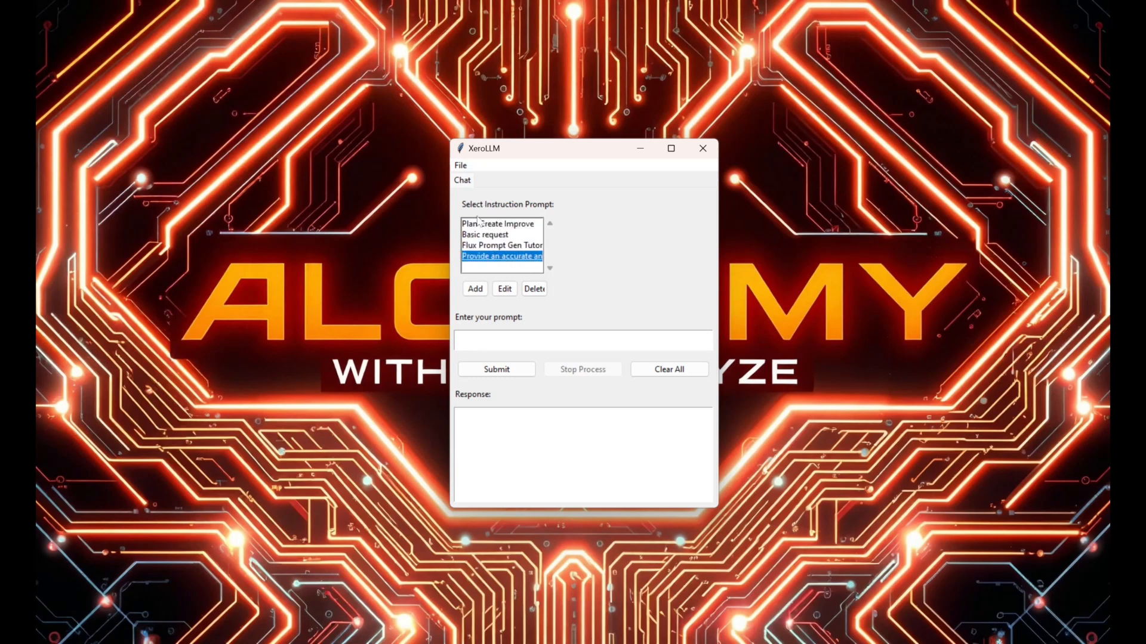
{"action": "left_click", "coordinate": [499, 235]}
{"action": "left_click", "coordinate": [499, 245]}
{"action": "left_click", "coordinate": [501, 256]}
Reopen the Plan Create Improve instruction set to view its nodes again, and close the editor.
{"action": "left_click", "coordinate": [506, 225]}
{"action": "left_click", "coordinate": [505, 289]}
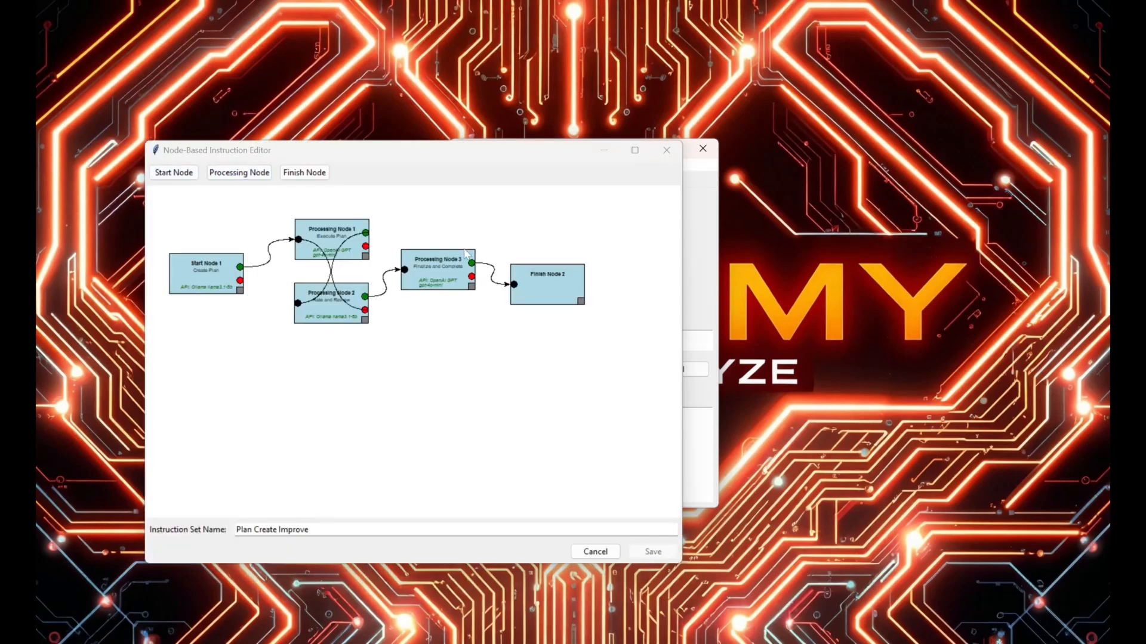
{"action": "left_click", "coordinate": [666, 150]}
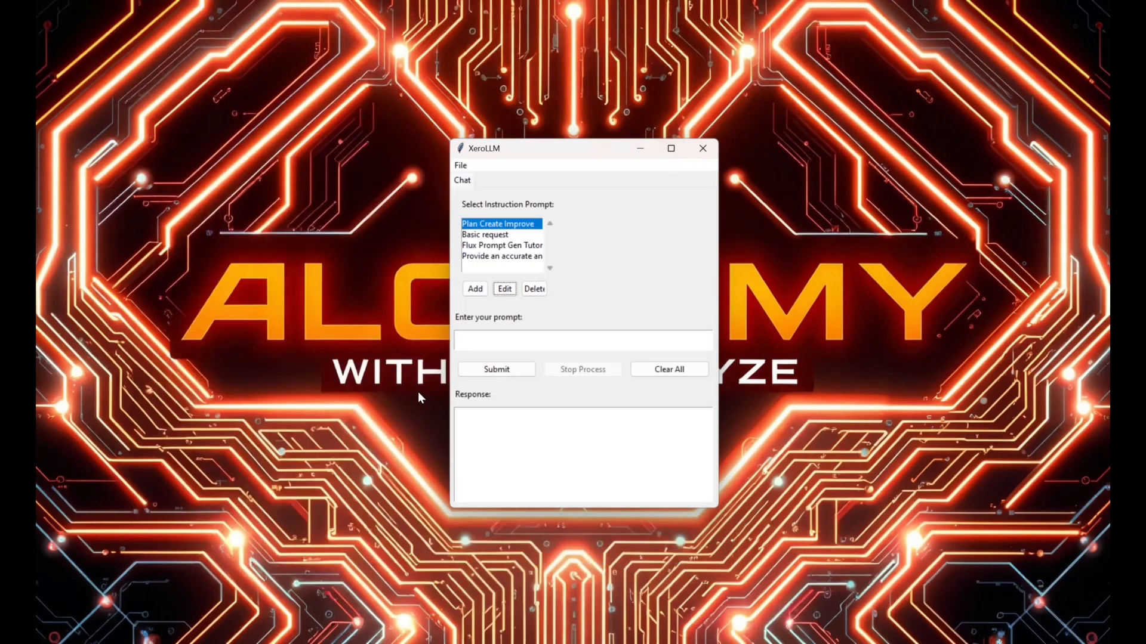
Open the API manager and bring up the Groq llama-3.1-70b-versatile interface for editing.
{"action": "left_click", "coordinate": [461, 170]}
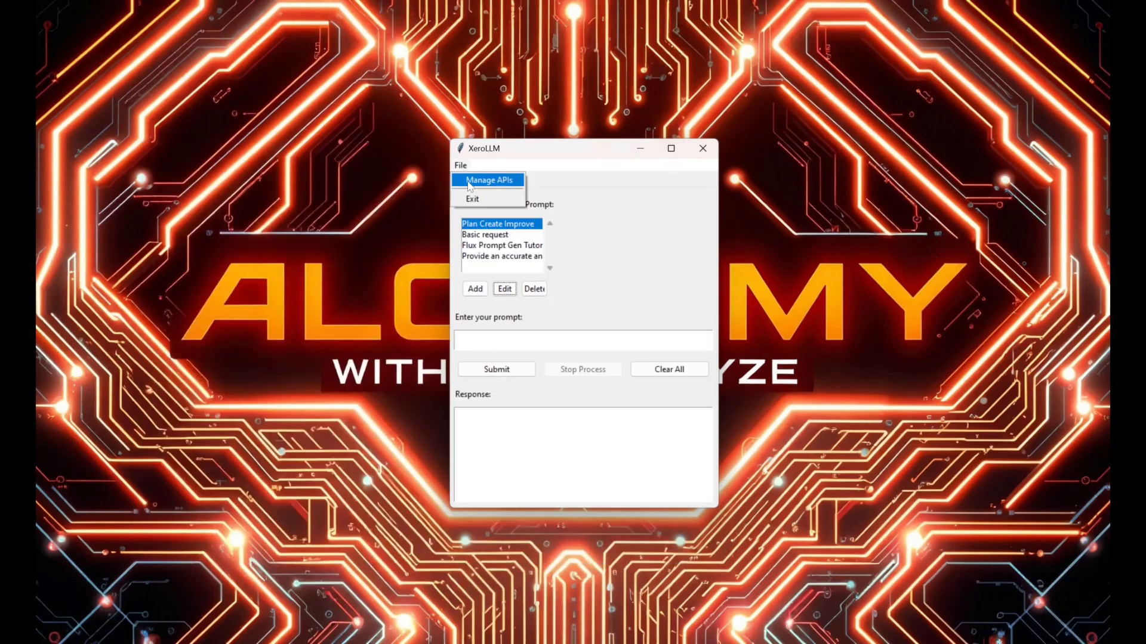
{"action": "left_click", "coordinate": [485, 181]}
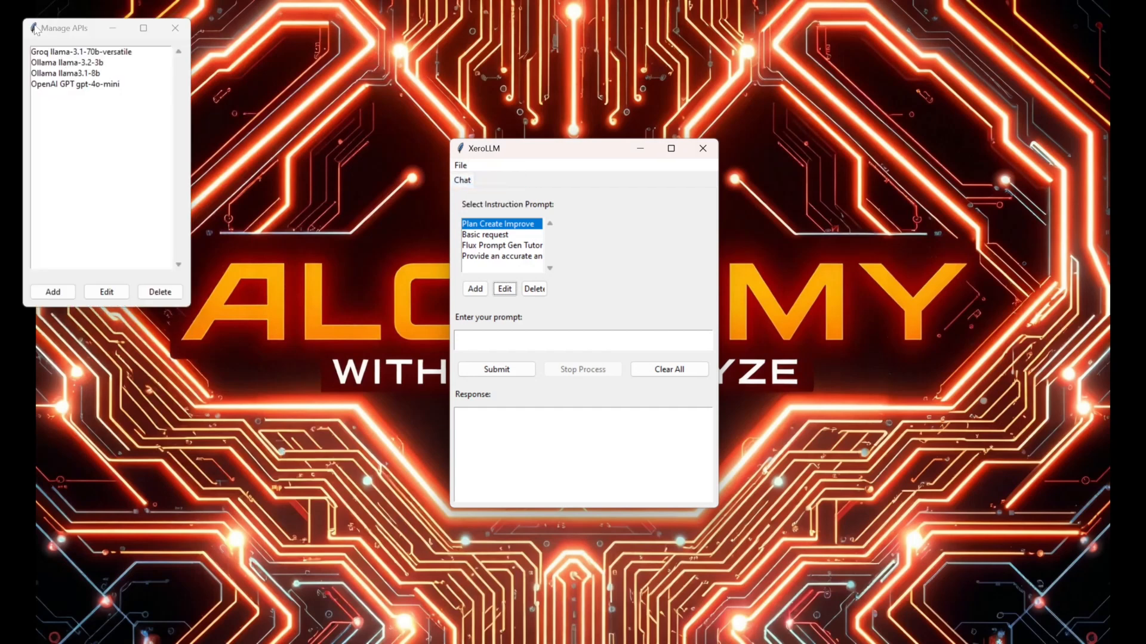
{"action": "left_click_drag", "start_coordinate": [58, 27], "coordinate": [311, 150]}
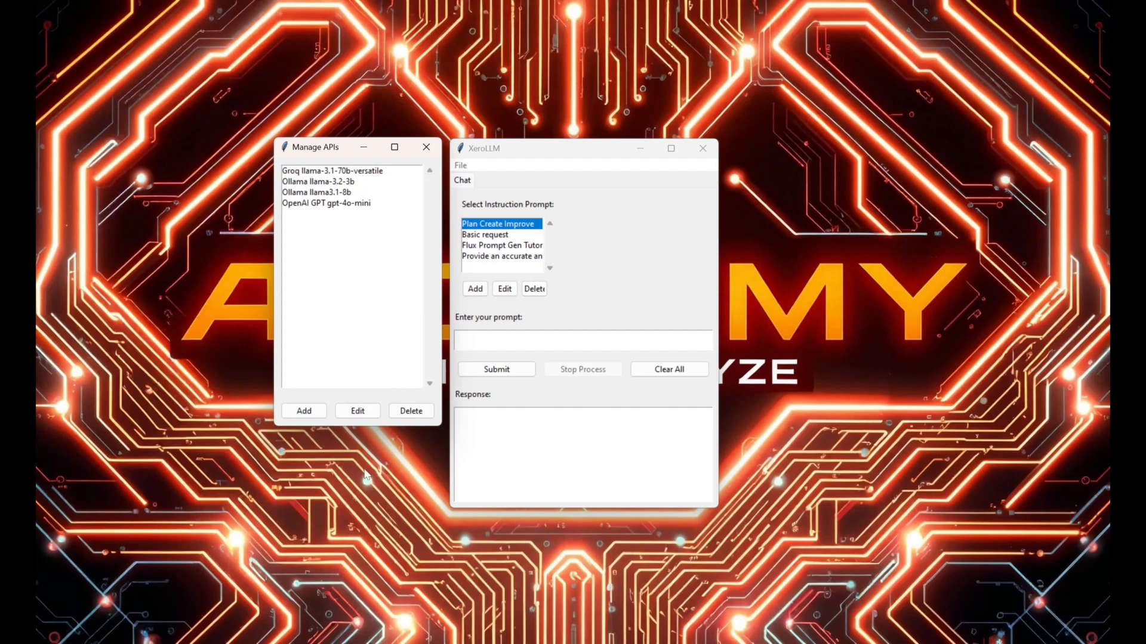
{"action": "left_click", "coordinate": [292, 171]}
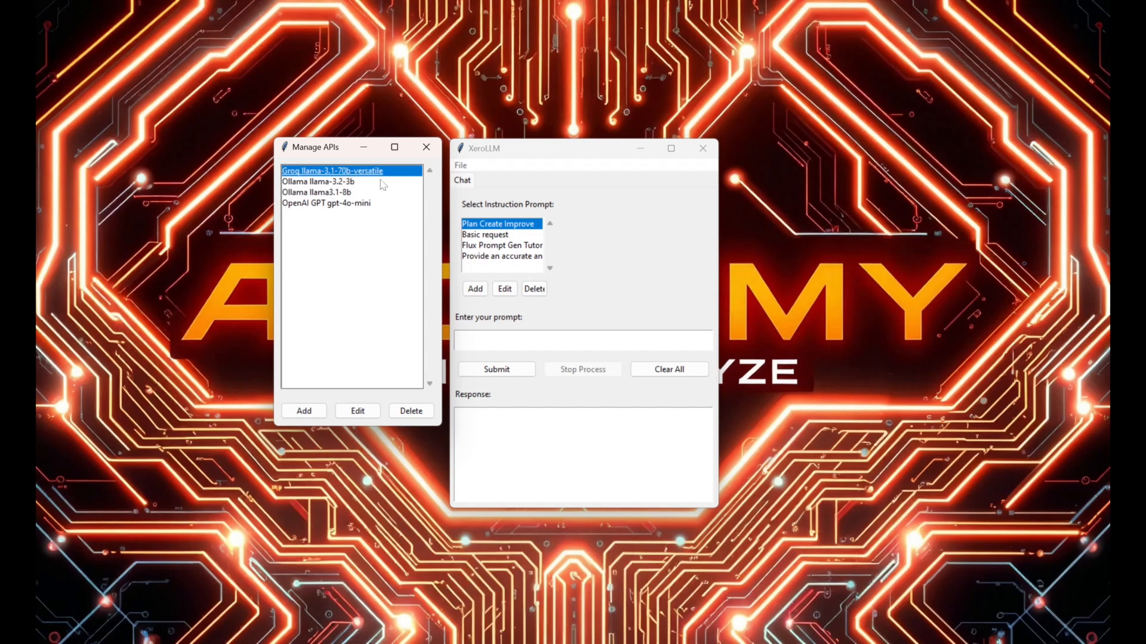
{"action": "left_click", "coordinate": [360, 410]}
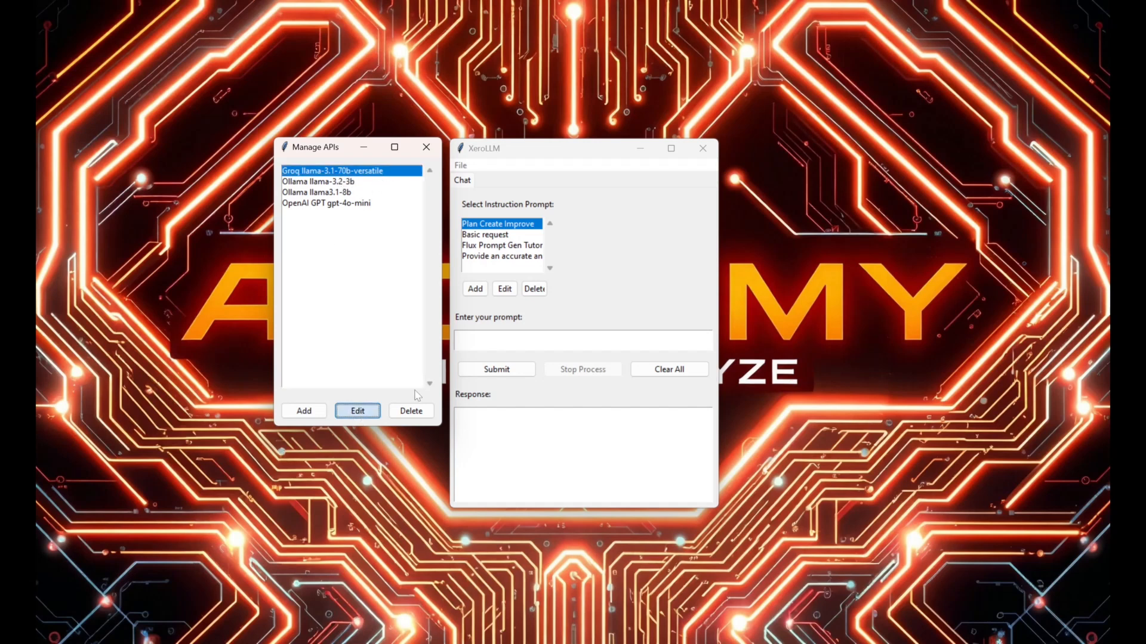
{"action": "left_click_drag", "start_coordinate": [151, 31], "coordinate": [434, 149]}
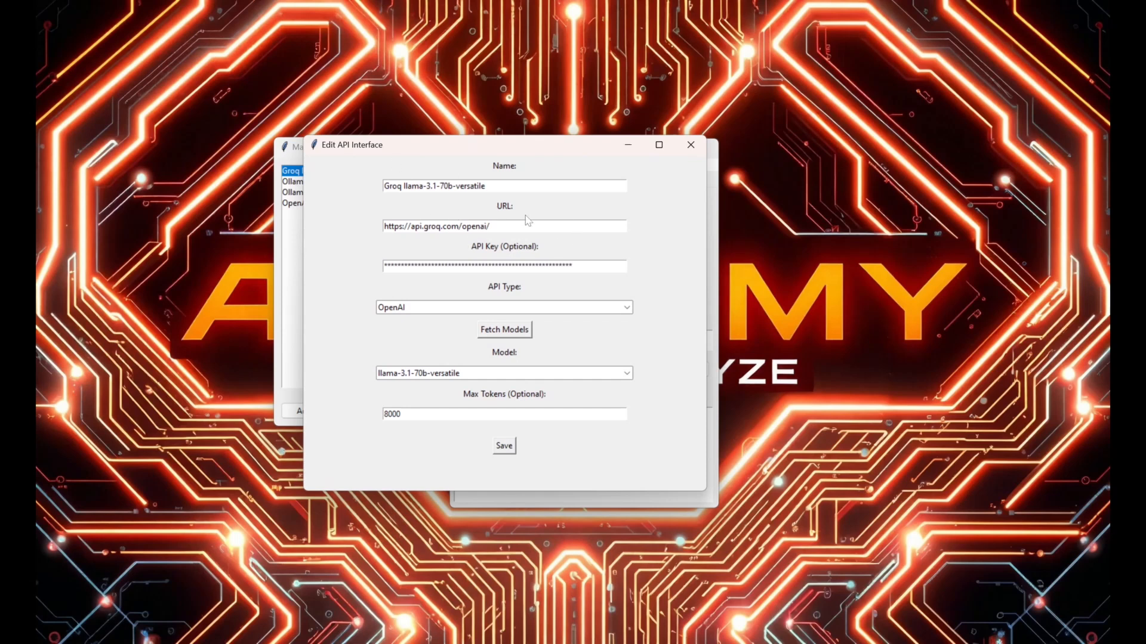
Examine the name and the parts of the URL in the Groq API interface settings.
{"action": "left_click_drag", "start_coordinate": [490, 186], "coordinate": [382, 186]}
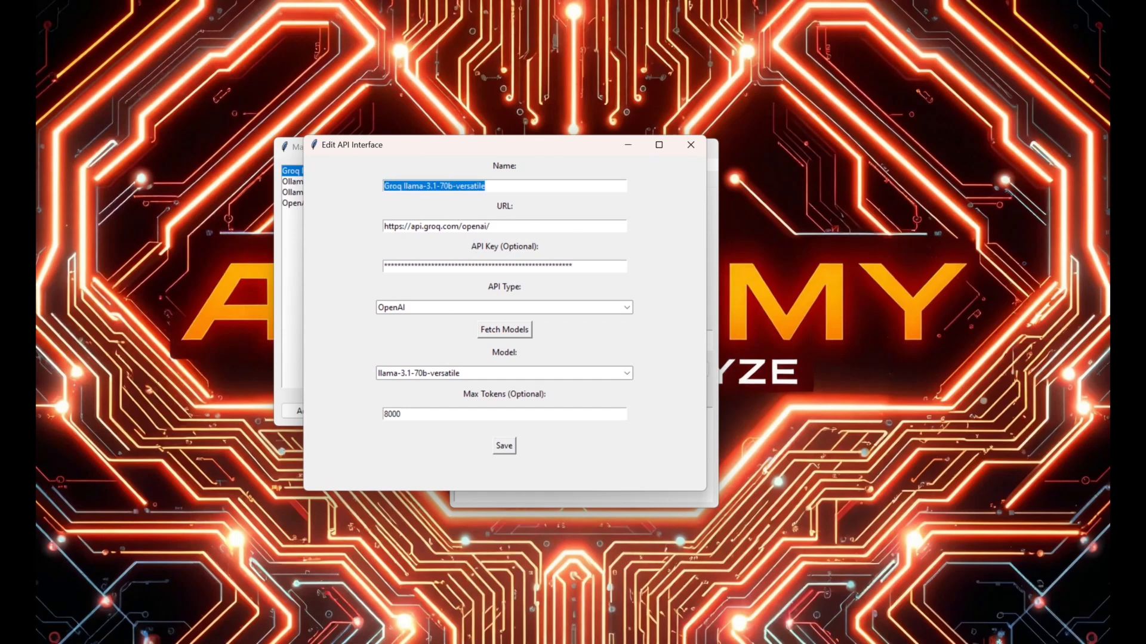
{"action": "left_click_drag", "start_coordinate": [492, 227], "coordinate": [382, 226]}
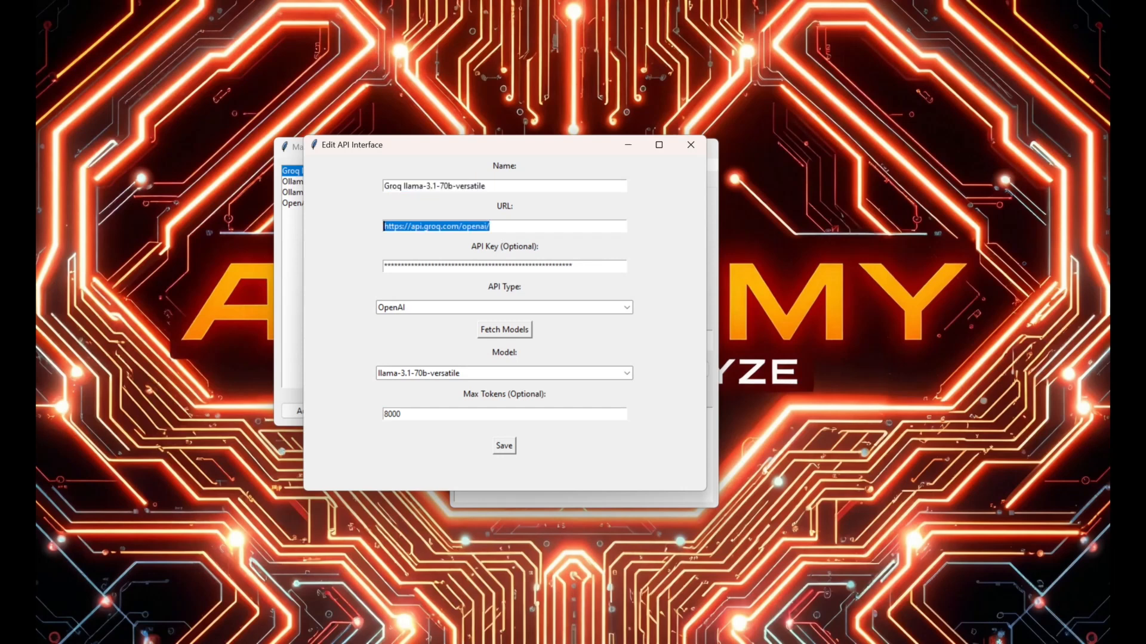
{"action": "left_click", "coordinate": [403, 227]}
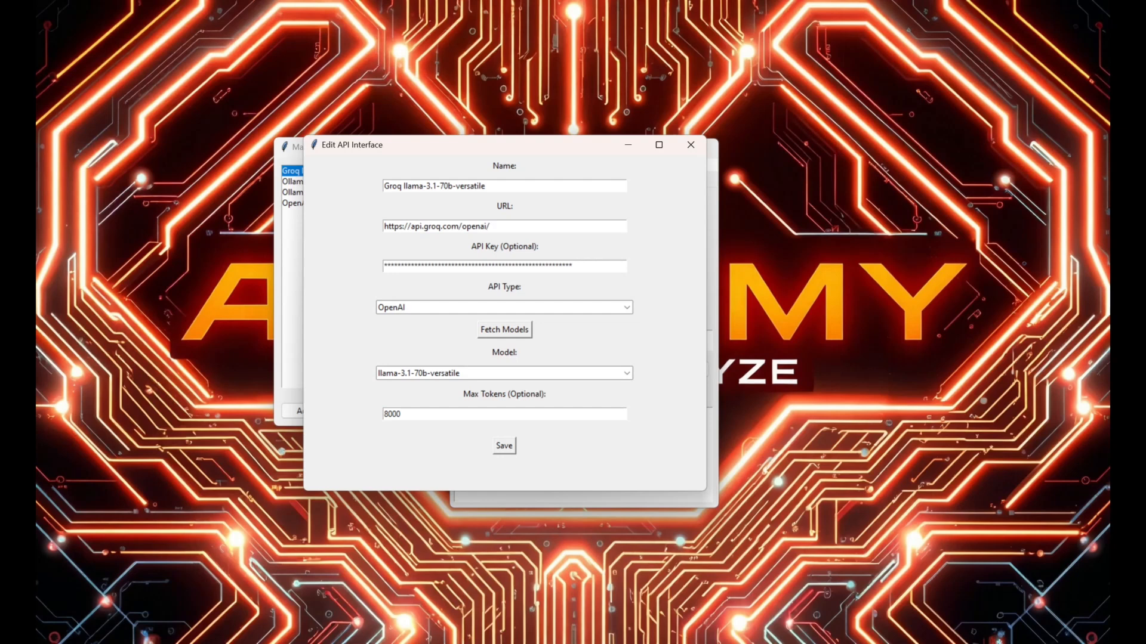
{"action": "left_click", "coordinate": [511, 228]}
{"action": "left_click_drag", "start_coordinate": [490, 227], "coordinate": [384, 244]}
{"action": "left_click_drag", "start_coordinate": [458, 227], "coordinate": [411, 228]}
{"action": "left_click_drag", "start_coordinate": [487, 228], "coordinate": [462, 228]}
{"action": "left_click", "coordinate": [488, 228]}
Examine the API type choices for the Groq interface, trying Ollama and returning to OpenAI.
{"action": "left_click", "coordinate": [427, 308]}
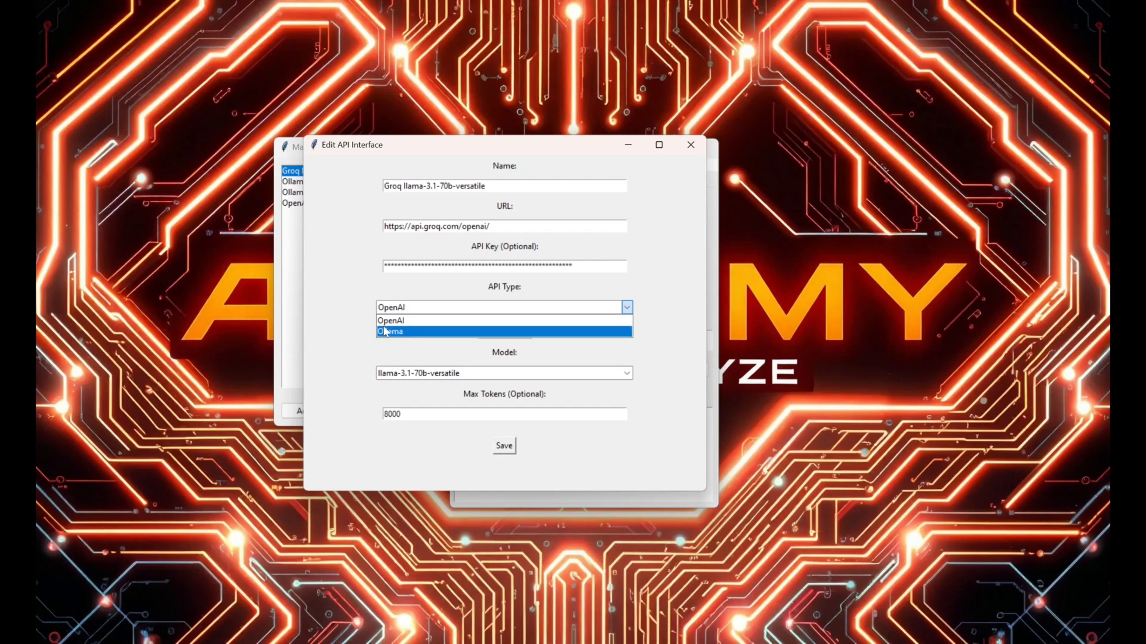
{"action": "left_click", "coordinate": [486, 228]}
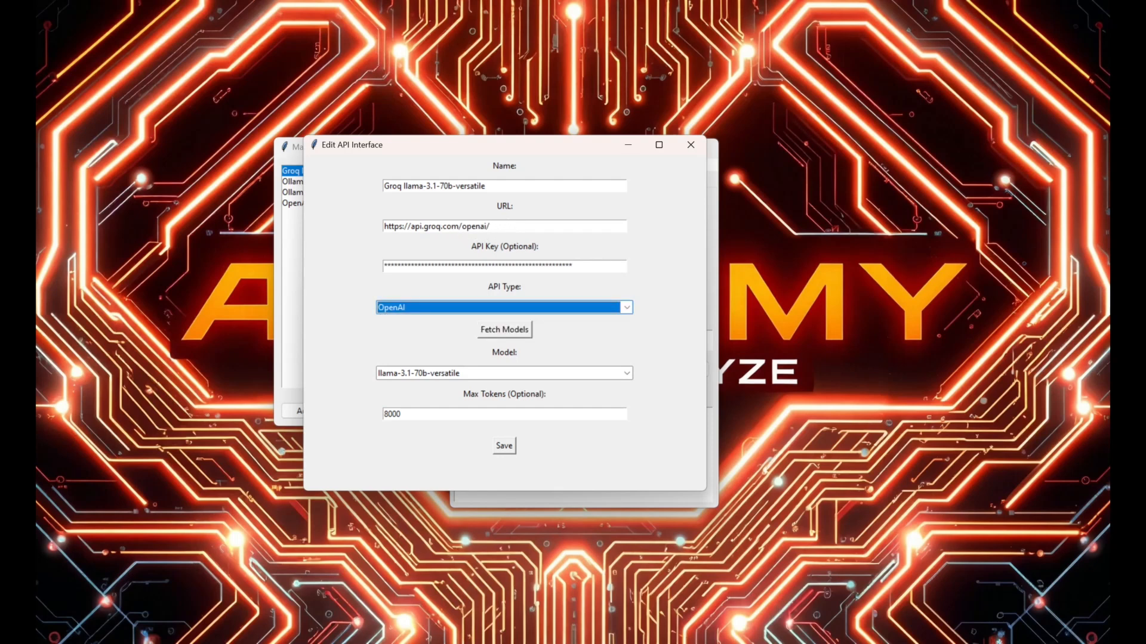
{"action": "left_click", "coordinate": [406, 309]}
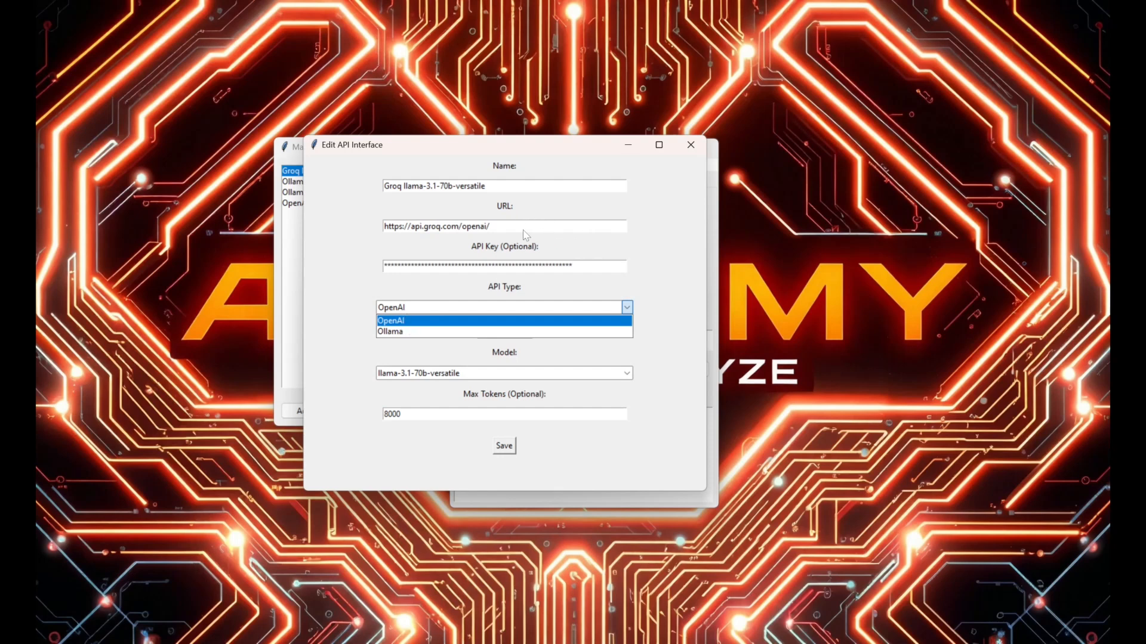
{"action": "left_click", "coordinate": [409, 332]}
{"action": "left_click", "coordinate": [419, 309]}
{"action": "left_click", "coordinate": [417, 318]}
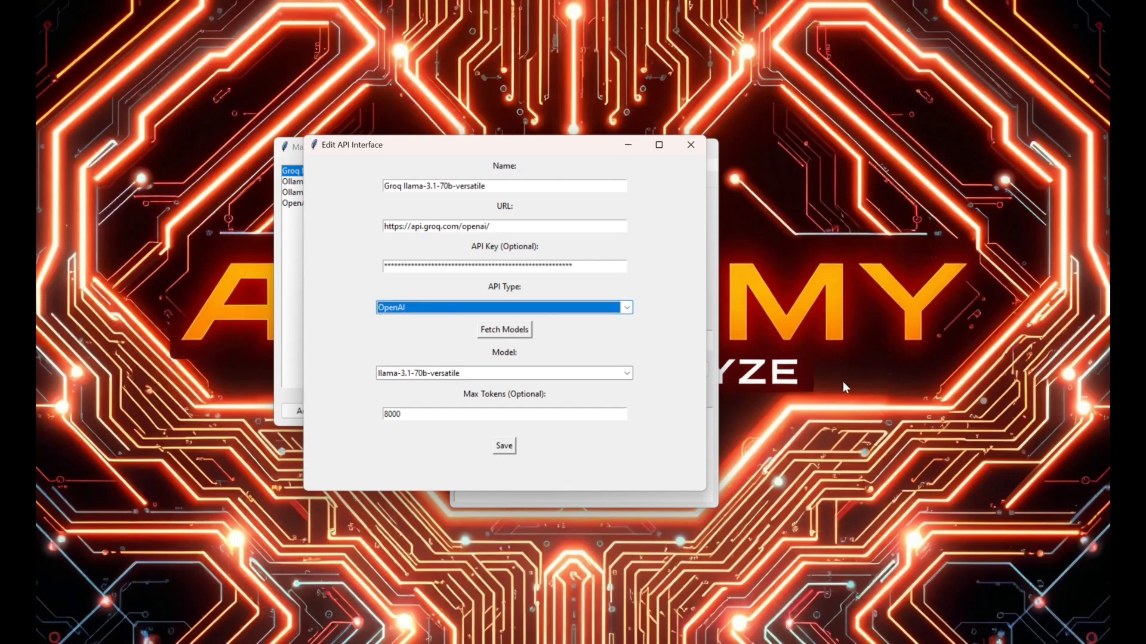
{"action": "left_click", "coordinate": [401, 309]}
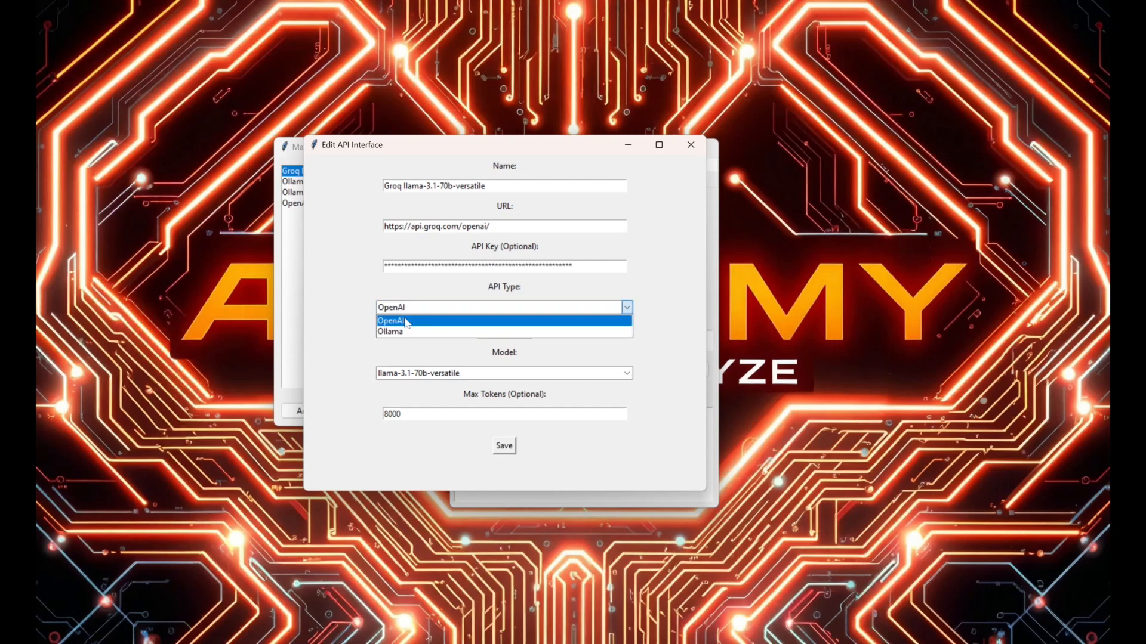
{"action": "left_click", "coordinate": [355, 311]}
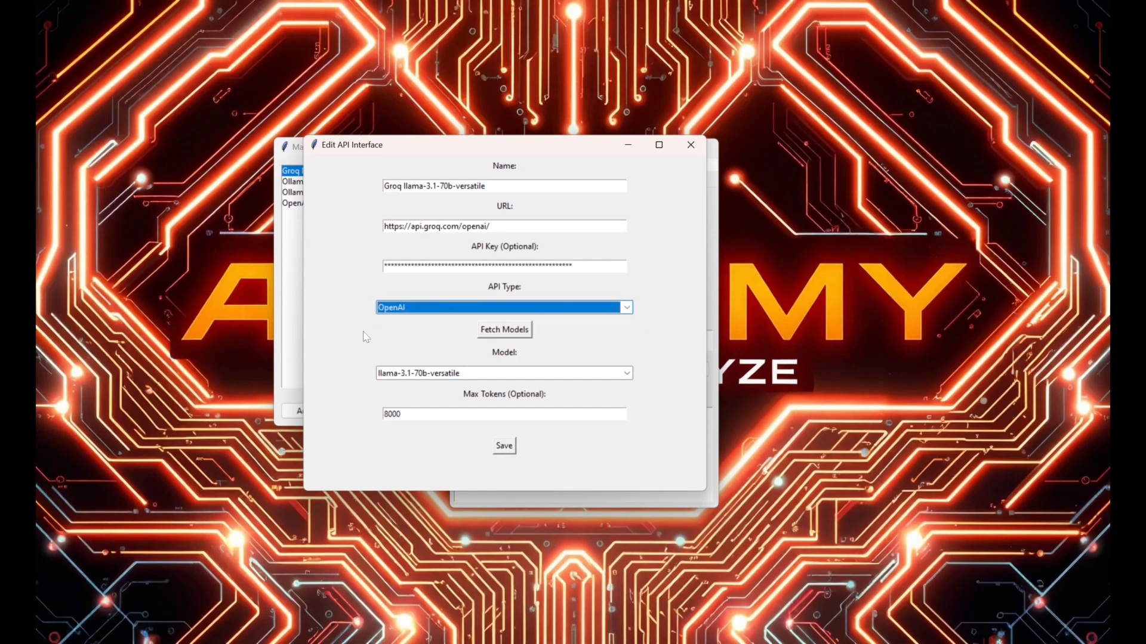
{"action": "left_click", "coordinate": [412, 312]}
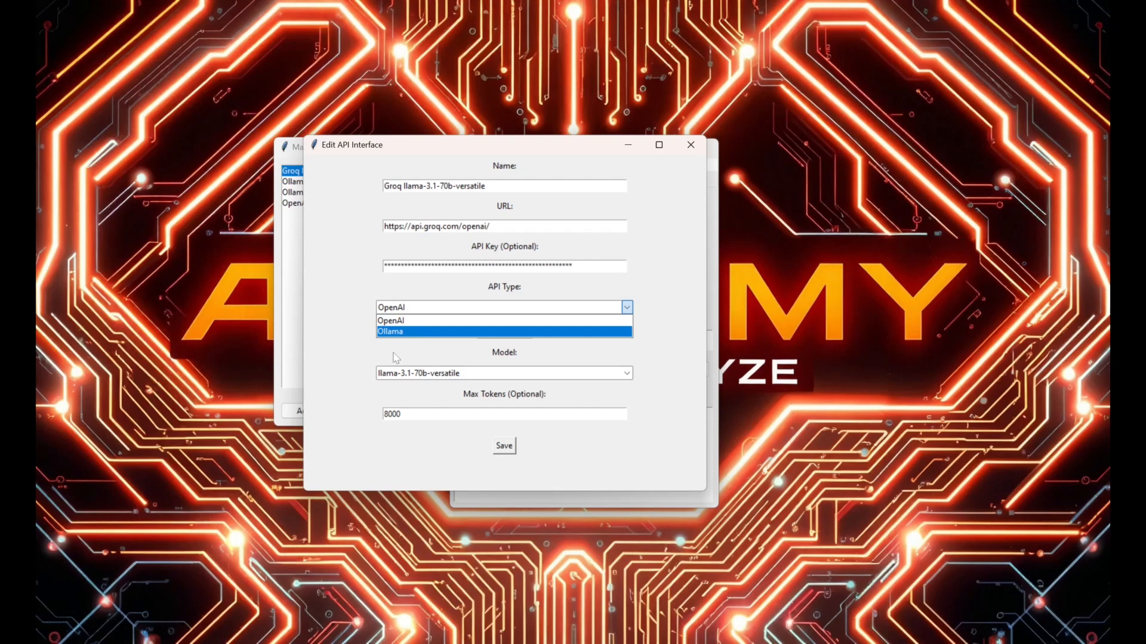
{"action": "left_click", "coordinate": [366, 345]}
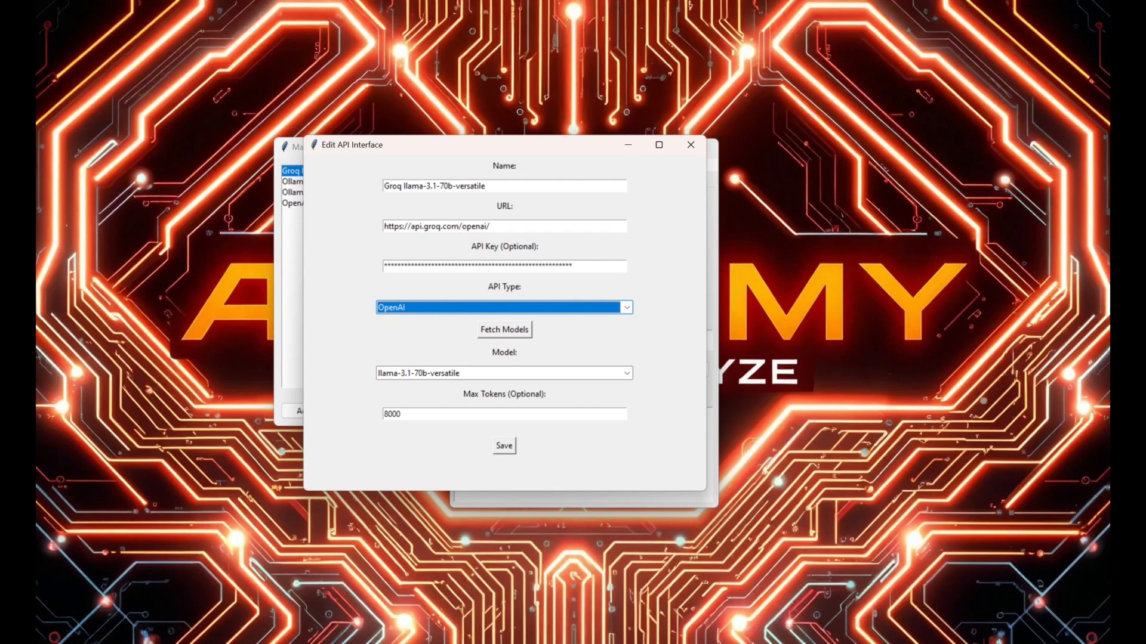
Review the Groq interface's model choices, name and max tokens, and save the interface with its existing settings.
{"action": "left_click", "coordinate": [627, 373]}
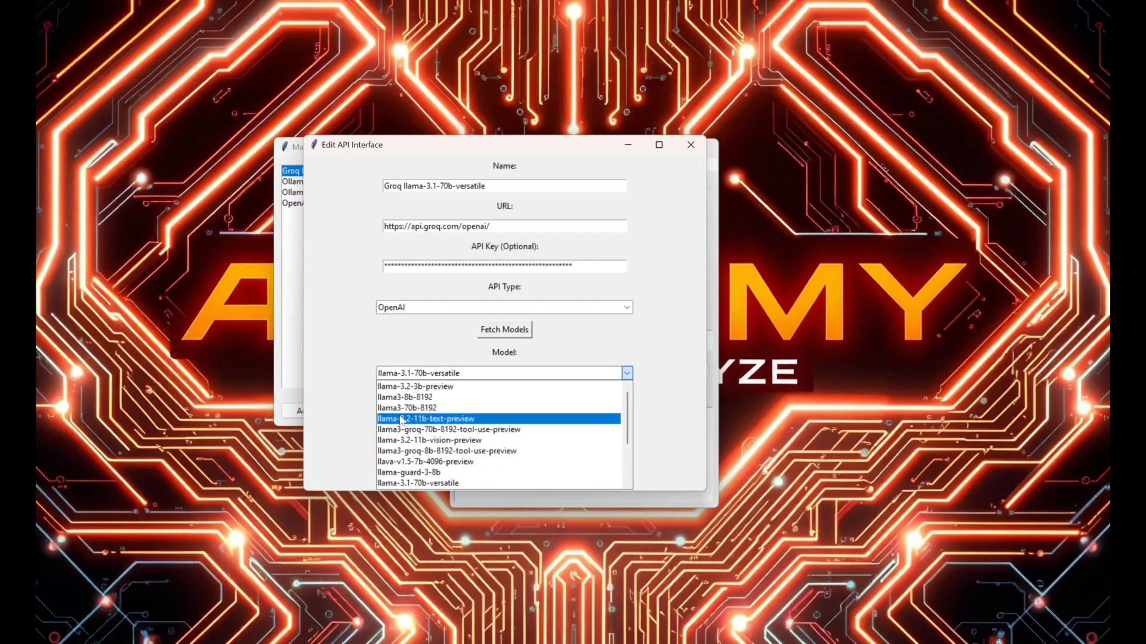
{"action": "left_click", "coordinate": [344, 345]}
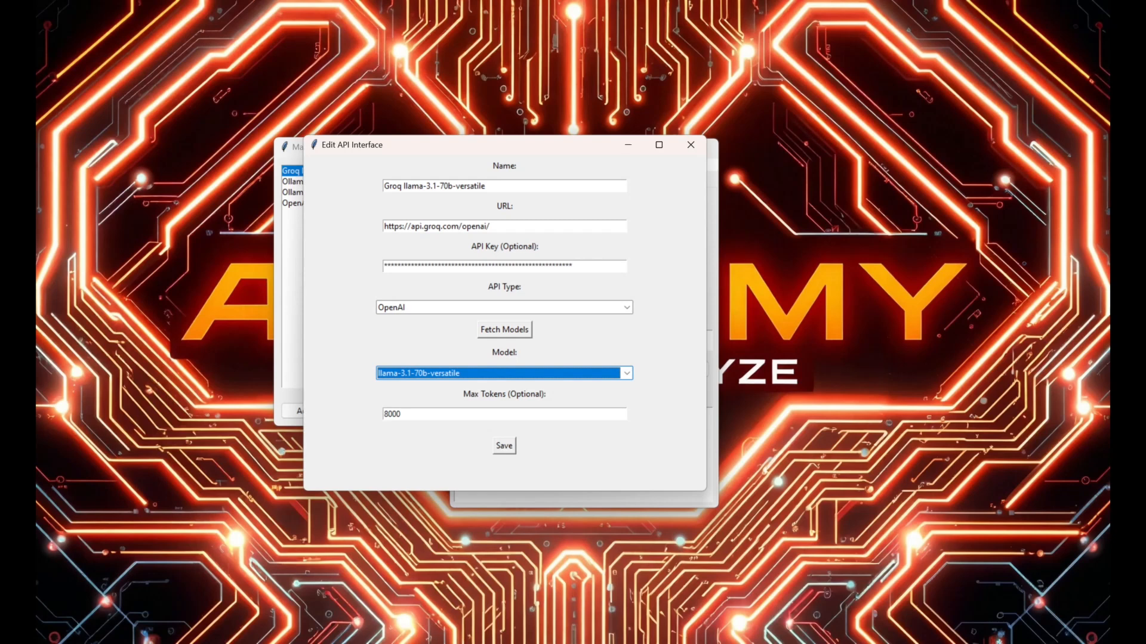
{"action": "mouse_move", "coordinate": [384, 186]}
{"action": "left_mouse_down"}
{"action": "mouse_move", "coordinate": [483, 186]}
{"action": "mouse_move", "coordinate": [403, 187]}
{"action": "left_mouse_up"}
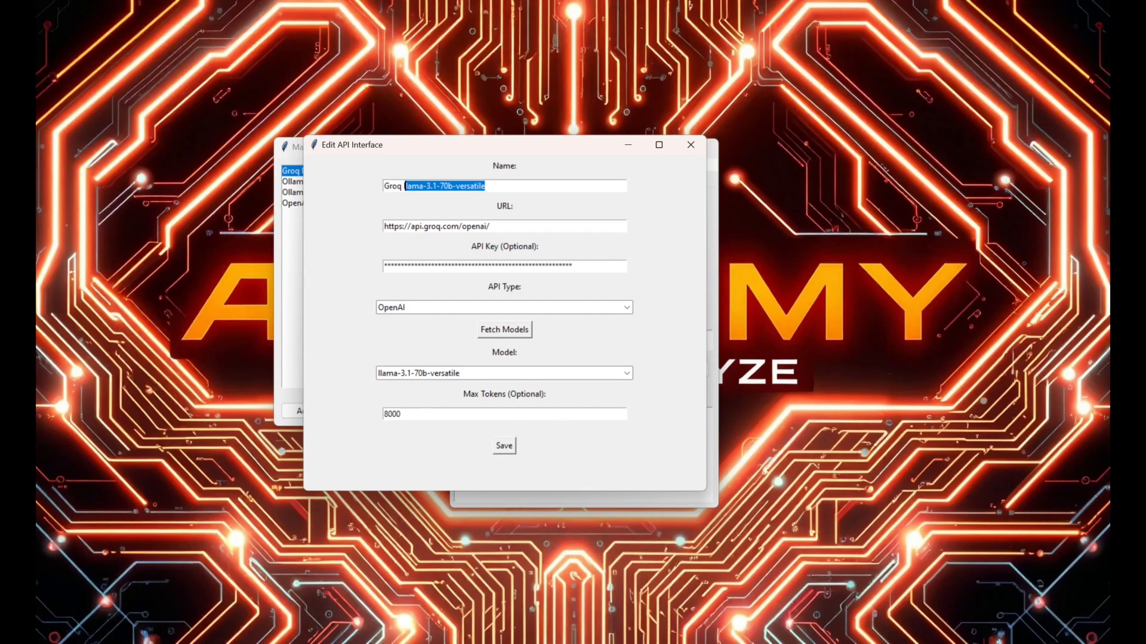
{"action": "left_click_drag", "start_coordinate": [402, 414], "coordinate": [378, 416]}
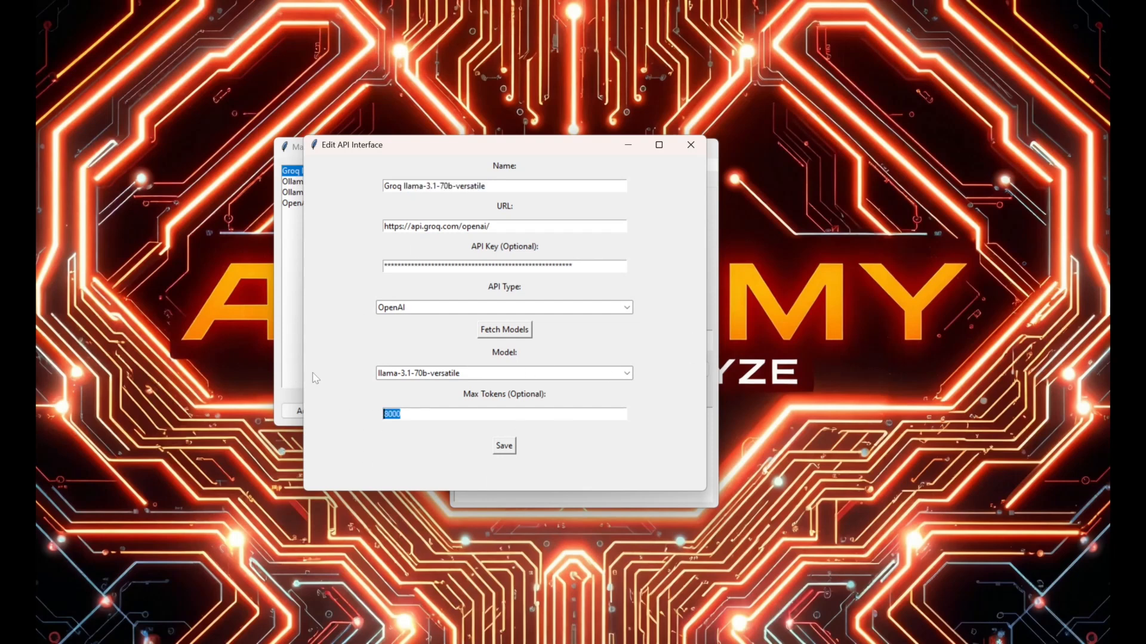
{"action": "left_click", "coordinate": [516, 448]}
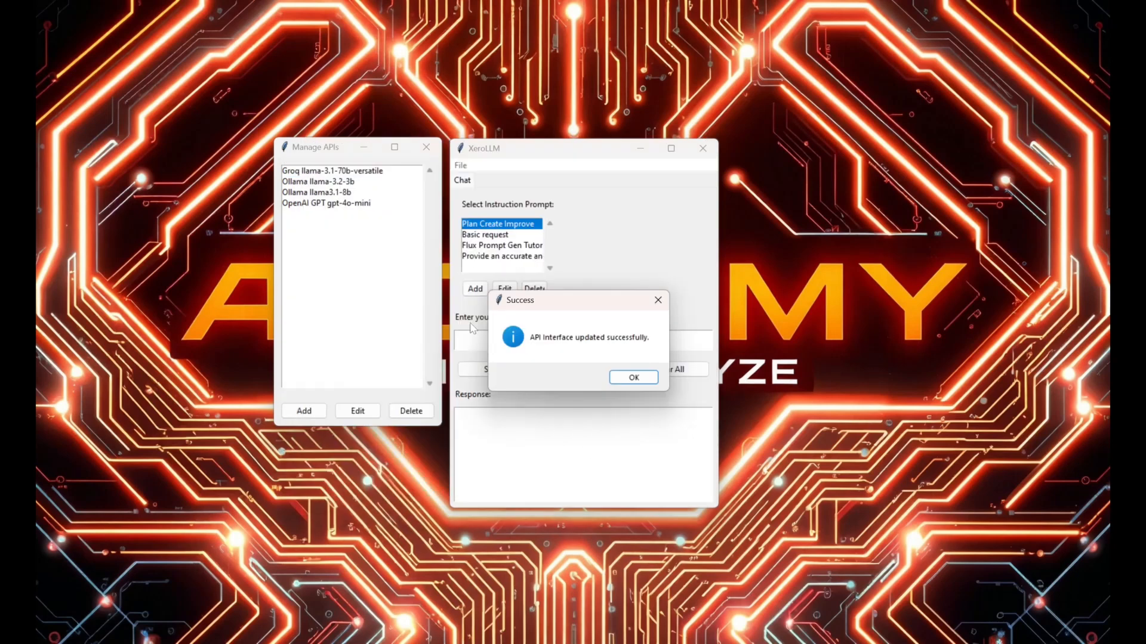
{"action": "left_click", "coordinate": [634, 380]}
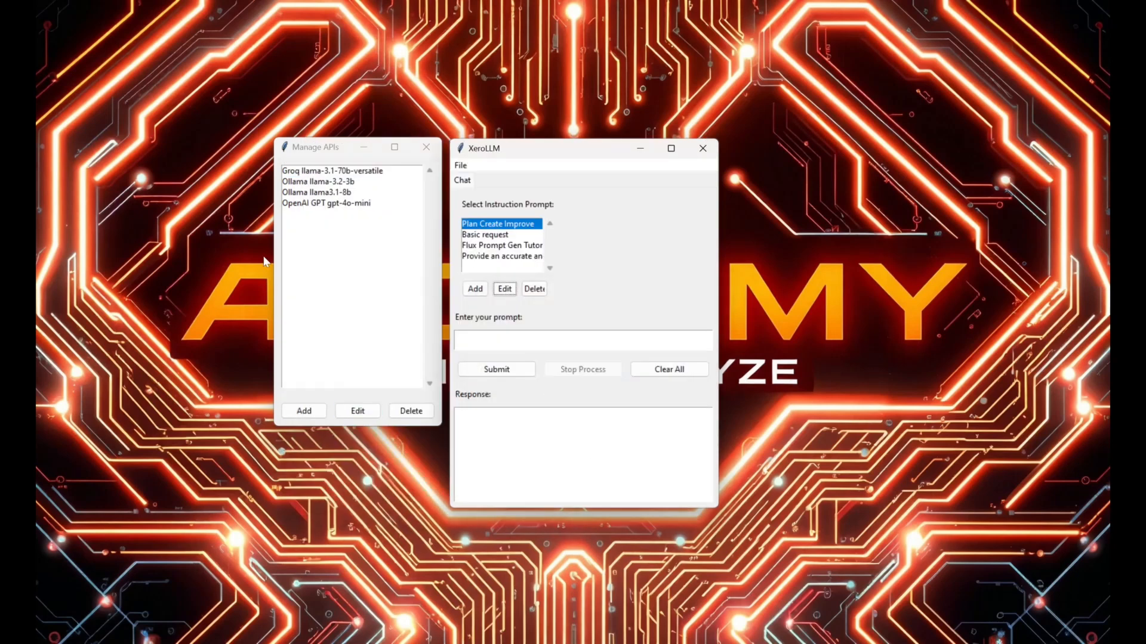
Examine the OpenAI GPT gpt-4o-mini interface's max tokens and available models, then close its settings without saving.
{"action": "left_click", "coordinate": [302, 206]}
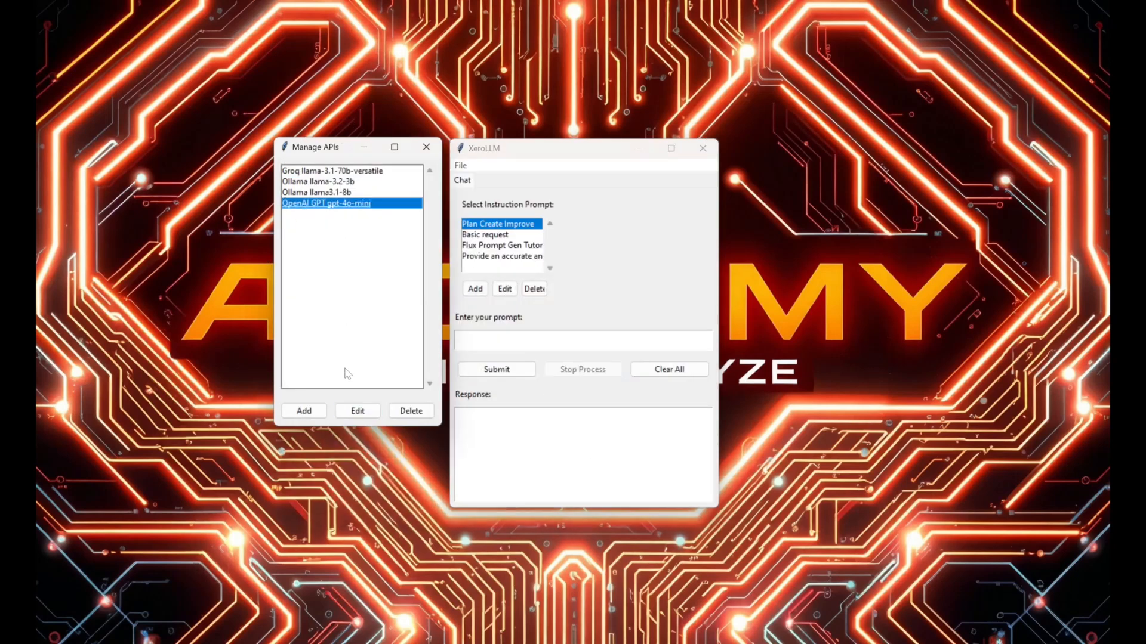
{"action": "left_click", "coordinate": [361, 415]}
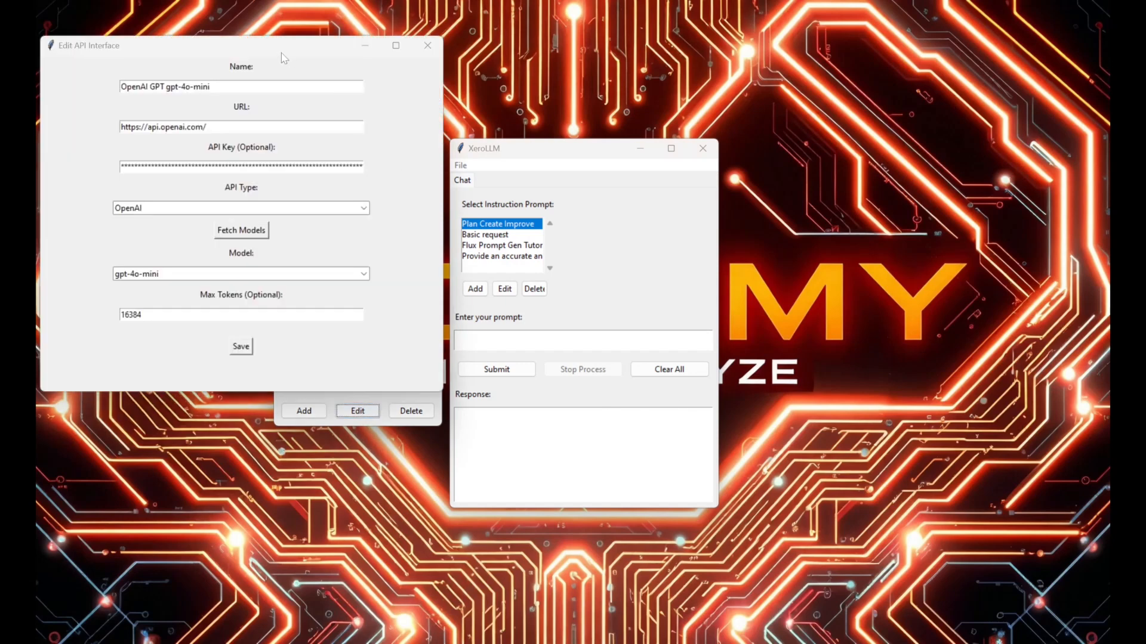
{"action": "left_click_drag", "start_coordinate": [281, 52], "coordinate": [576, 157]}
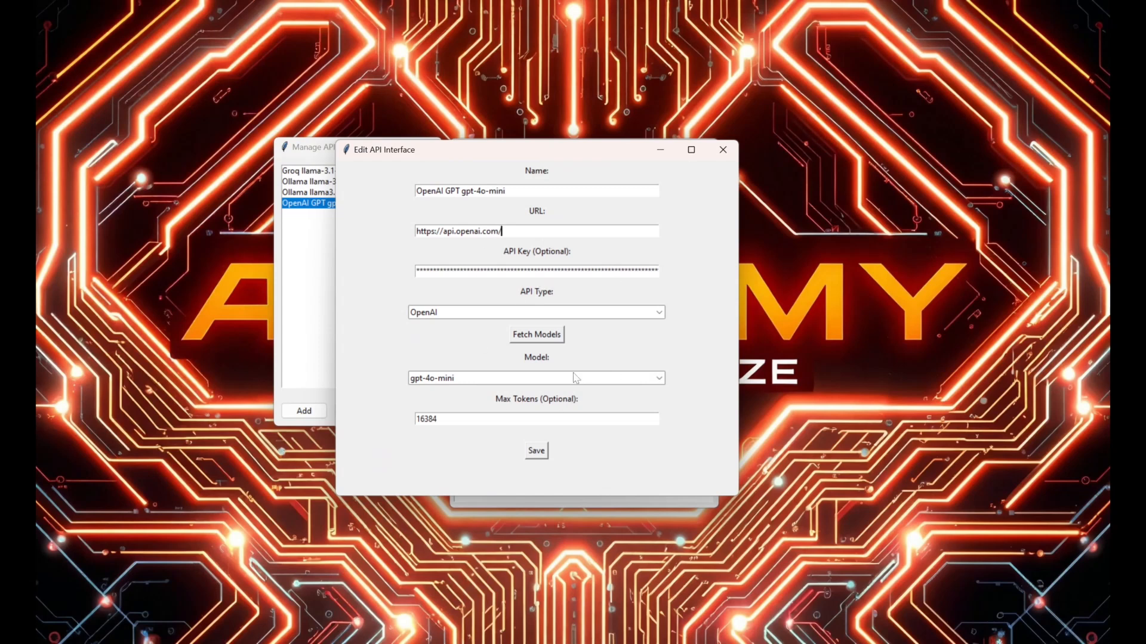
{"action": "left_click_drag", "start_coordinate": [435, 419], "coordinate": [400, 416]}
{"action": "left_click", "coordinate": [438, 380]}
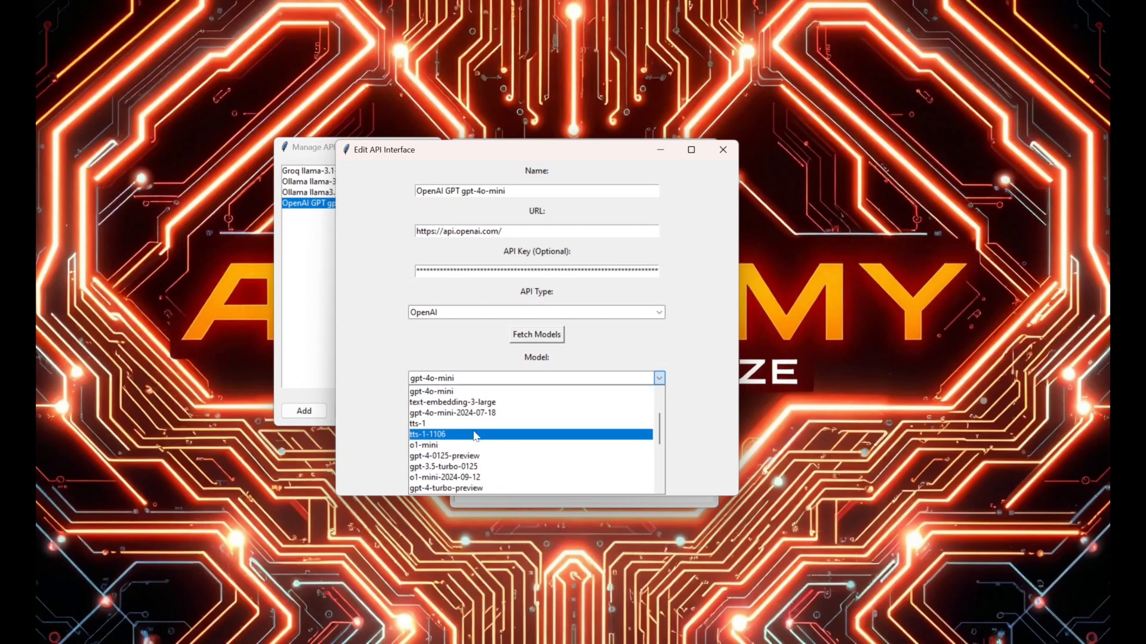
{"action": "scroll", "coordinate": [476, 436], "scroll_direction": "up", "scroll_amount": 2}
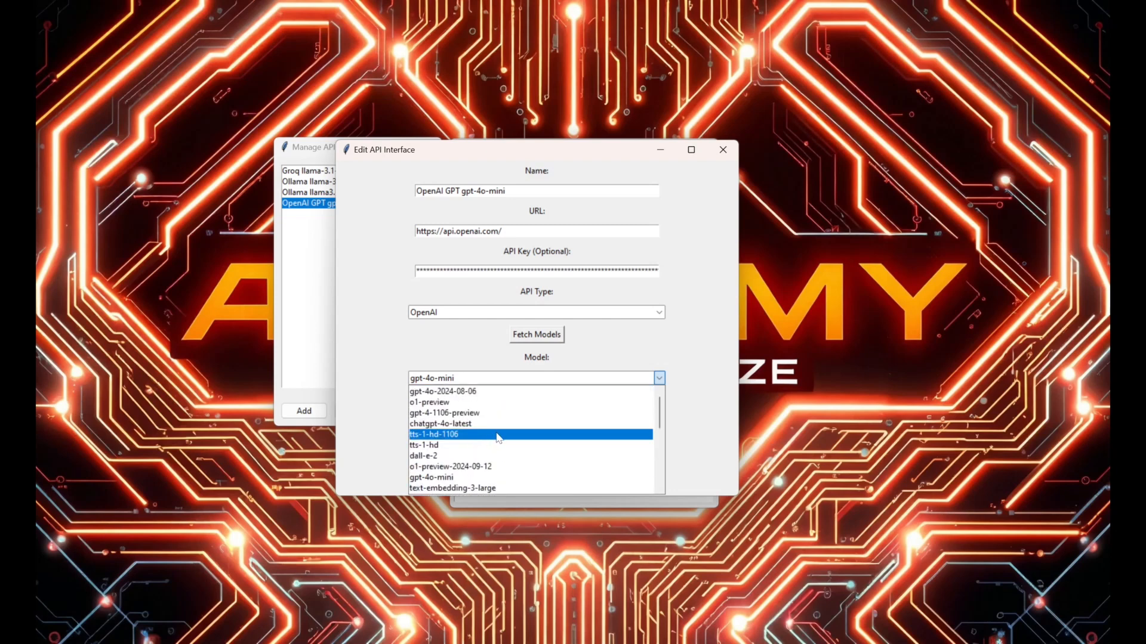
{"action": "left_click", "coordinate": [625, 339]}
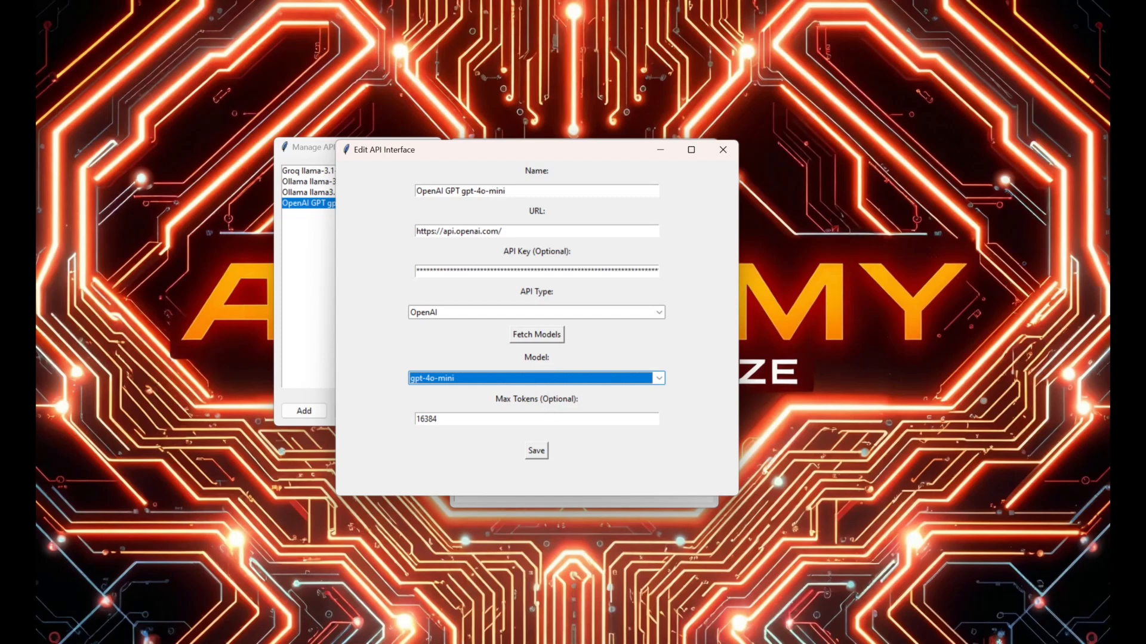
{"action": "left_click", "coordinate": [723, 149]}
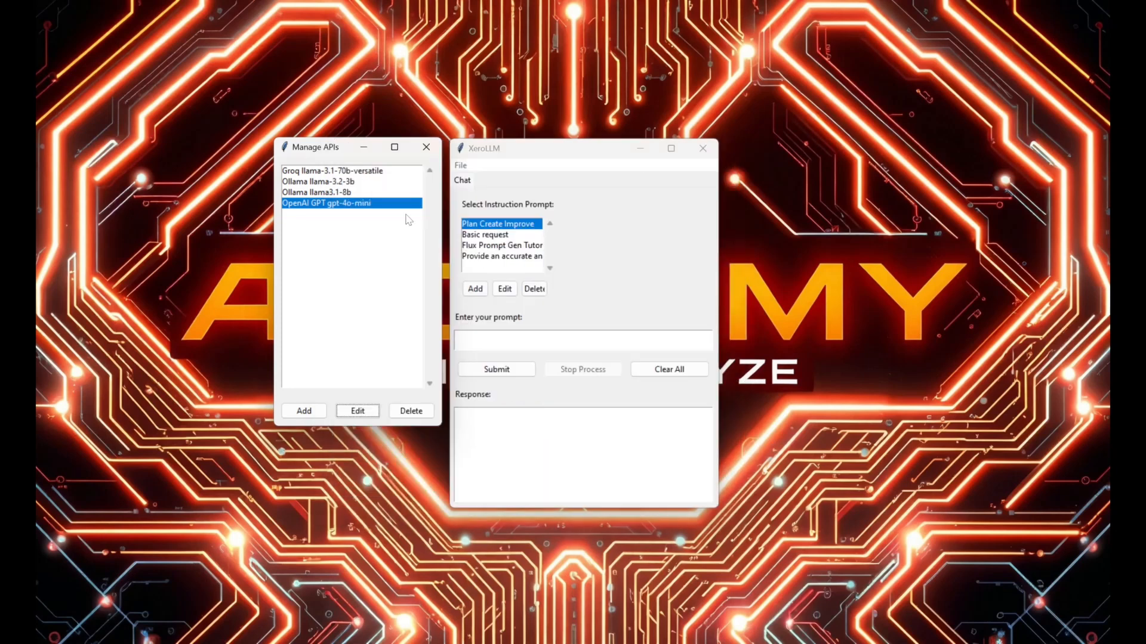
Open the Ollama llama-3.2-3b interface for editing and examine the host address and port in its URL.
{"action": "left_click", "coordinate": [329, 184]}
{"action": "left_click", "coordinate": [374, 410]}
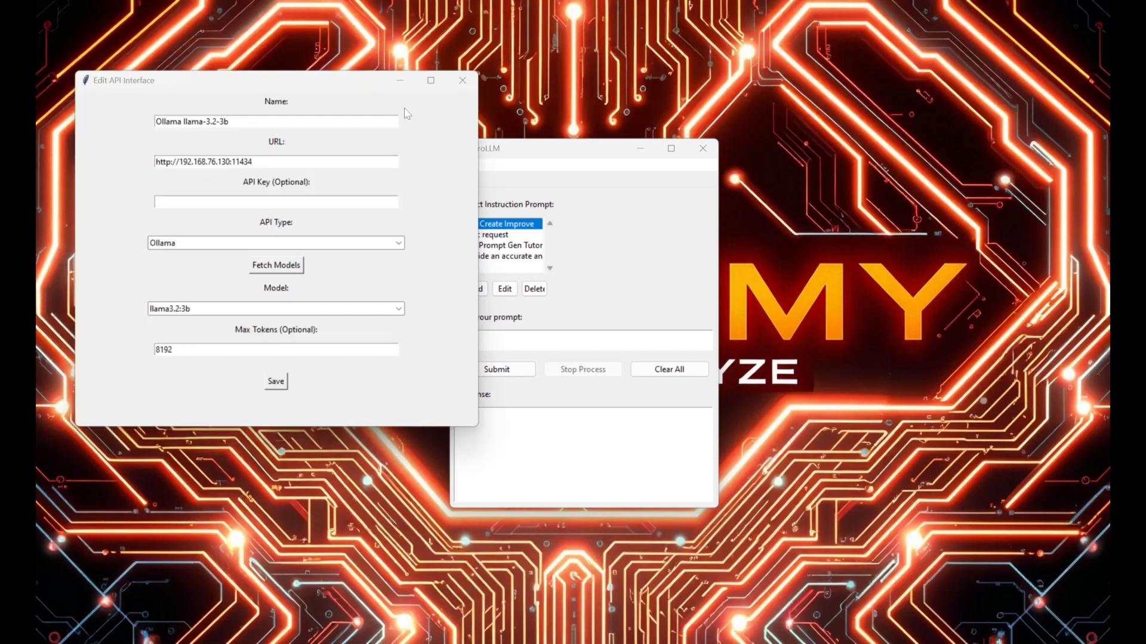
{"action": "left_click_drag", "start_coordinate": [250, 80], "coordinate": [542, 182]}
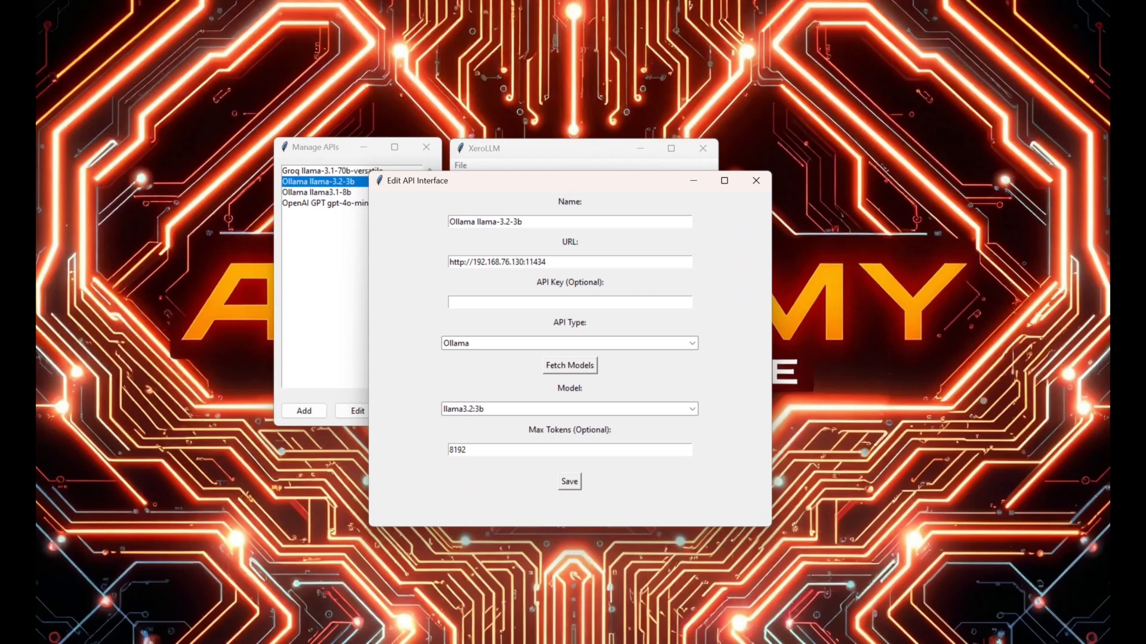
{"action": "left_click_drag", "start_coordinate": [525, 262], "coordinate": [449, 262]}
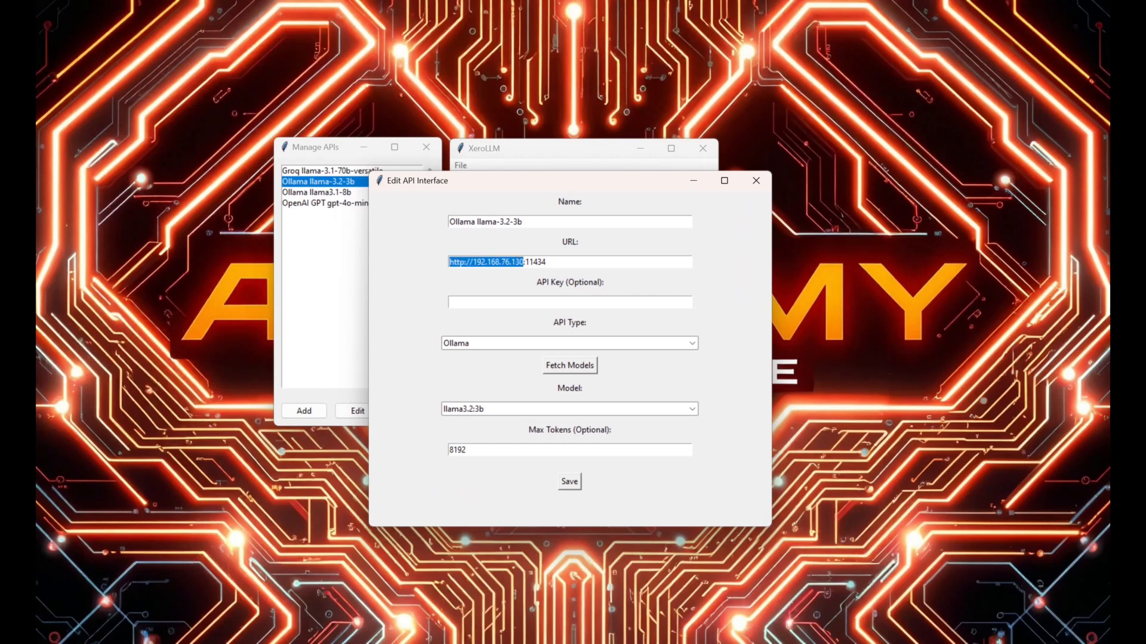
{"action": "left_click_drag", "start_coordinate": [546, 262], "coordinate": [524, 262]}
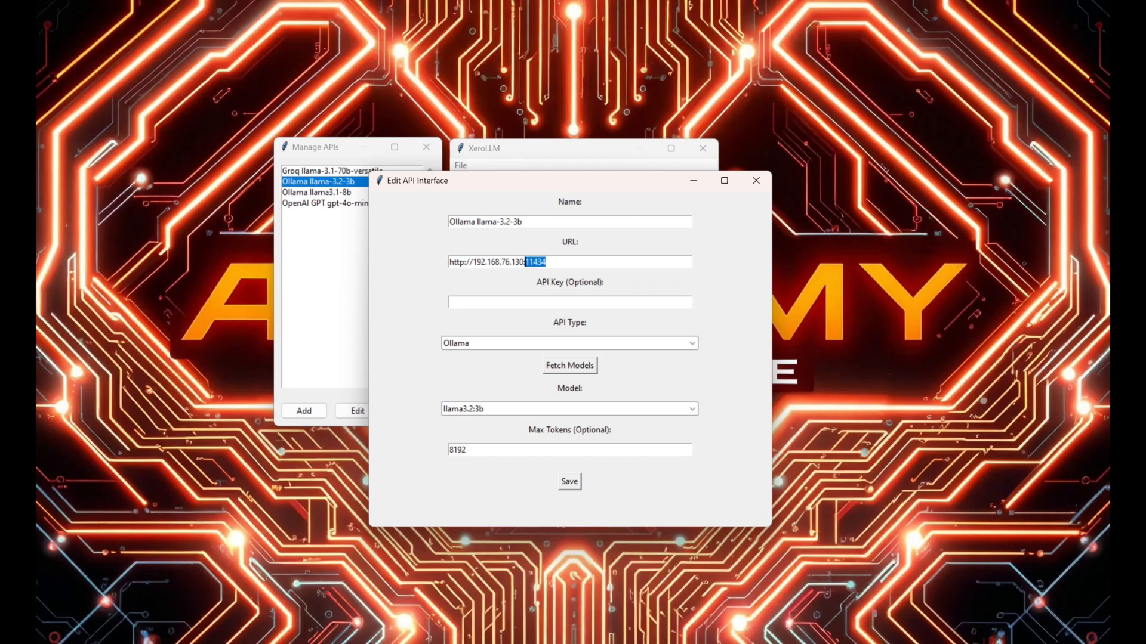
Review the API key and max tokens fields, keep API type Ollama and model llama3.2:3b, and save the interface.
{"action": "left_click", "coordinate": [592, 302]}
{"action": "left_click", "coordinate": [460, 346]}
{"action": "left_click", "coordinate": [459, 368]}
{"action": "left_click", "coordinate": [530, 406]}
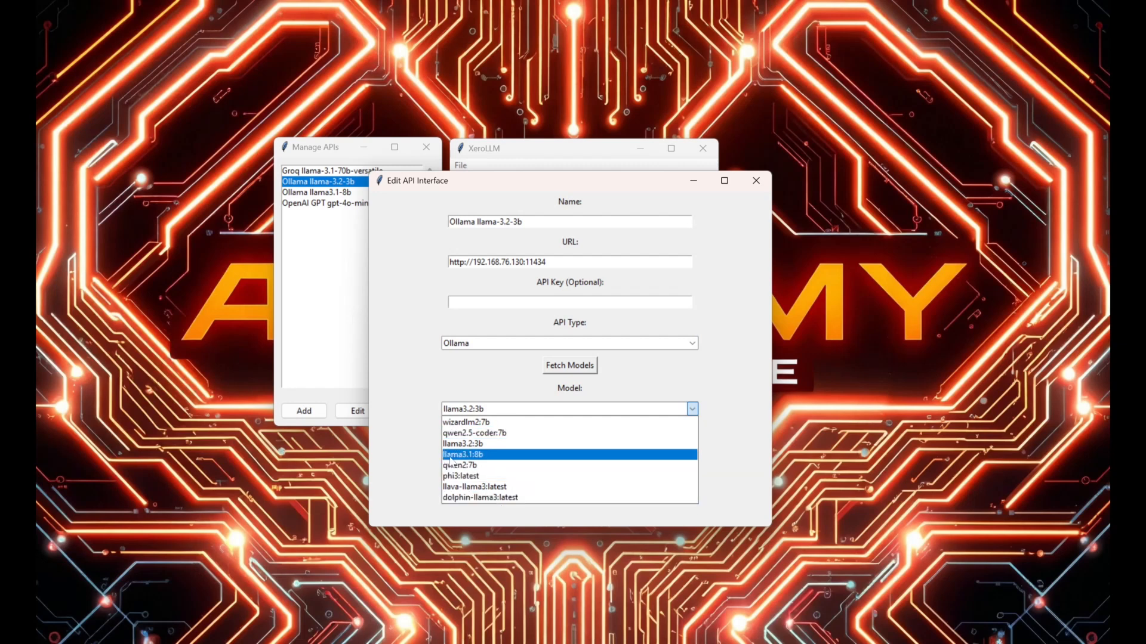
{"action": "left_click", "coordinate": [483, 444]}
{"action": "double_click", "coordinate": [457, 450]}
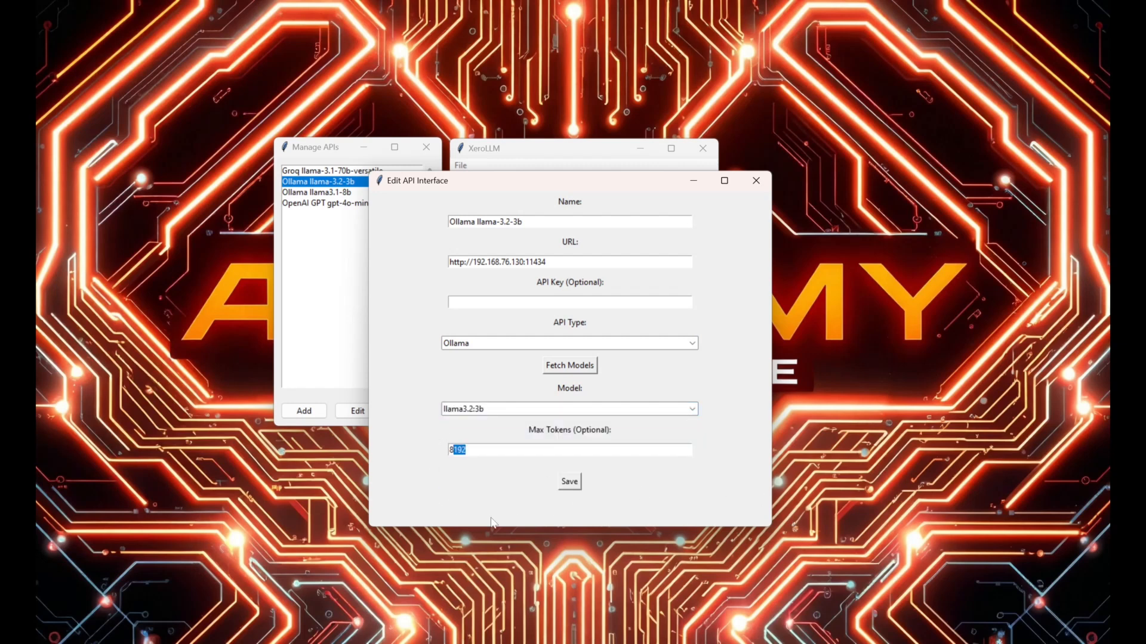
{"action": "left_click", "coordinate": [569, 481]}
{"action": "left_click", "coordinate": [635, 377]}
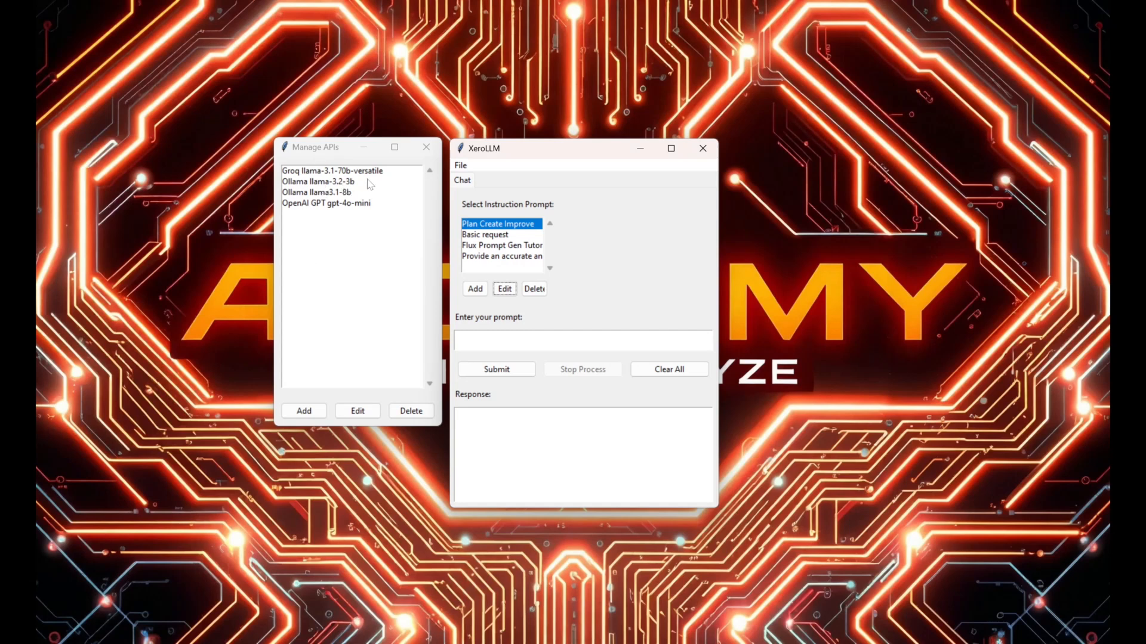
Open the Ollama llama3.1-8b interface, examine its model choices, and close it without saving.
{"action": "left_click", "coordinate": [318, 192]}
{"action": "left_click", "coordinate": [357, 412]}
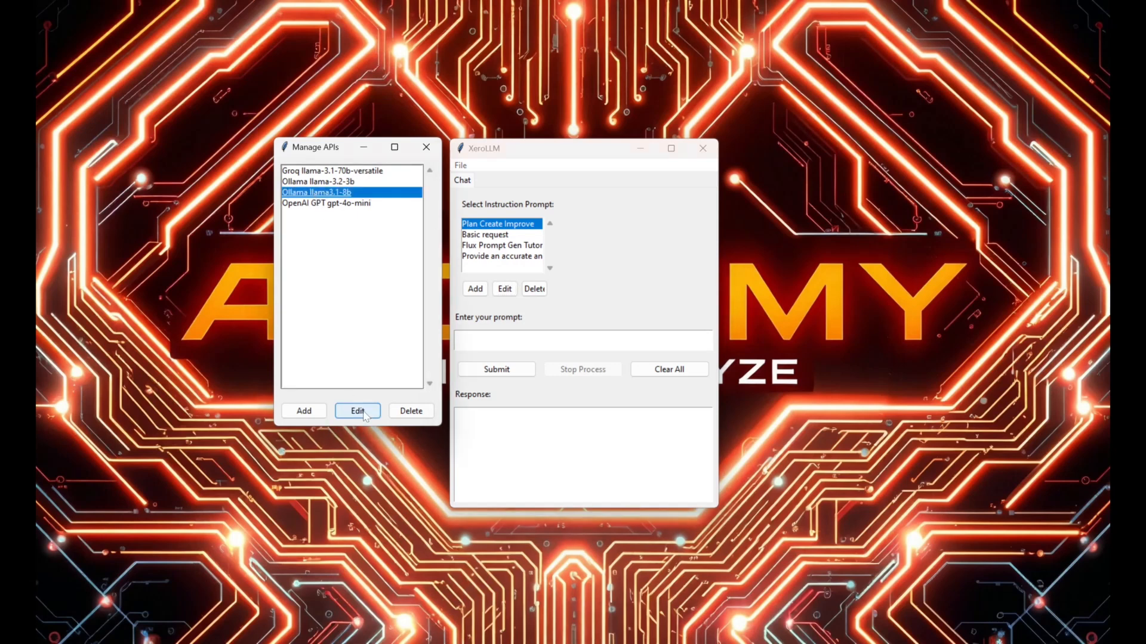
{"action": "left_click", "coordinate": [223, 326]}
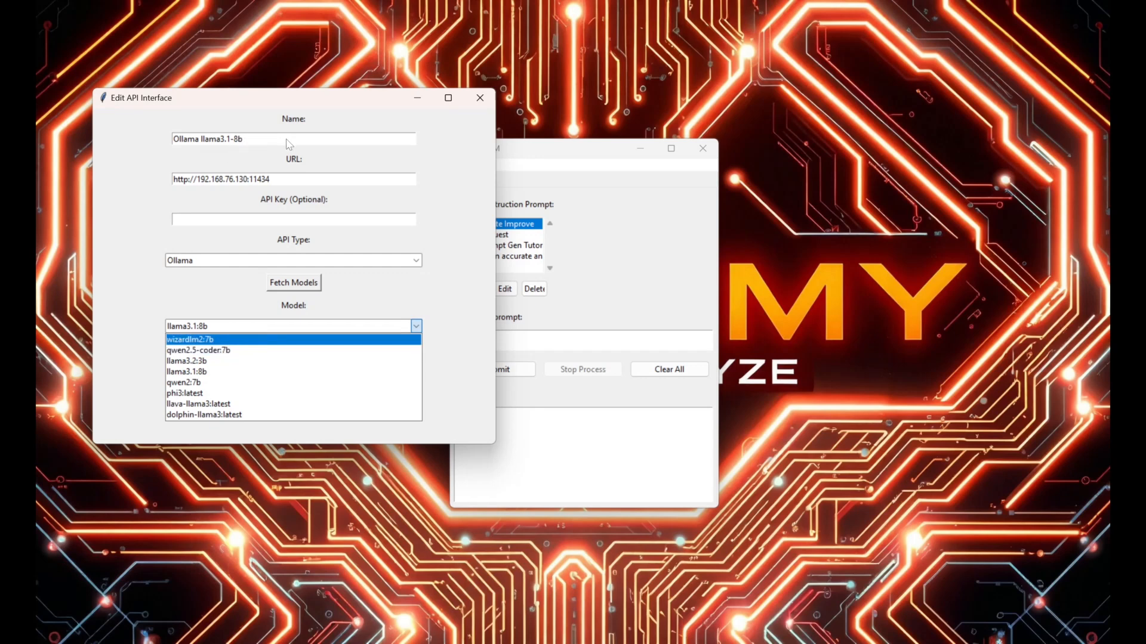
{"action": "left_click", "coordinate": [431, 257]}
{"action": "left_click", "coordinate": [480, 98]}
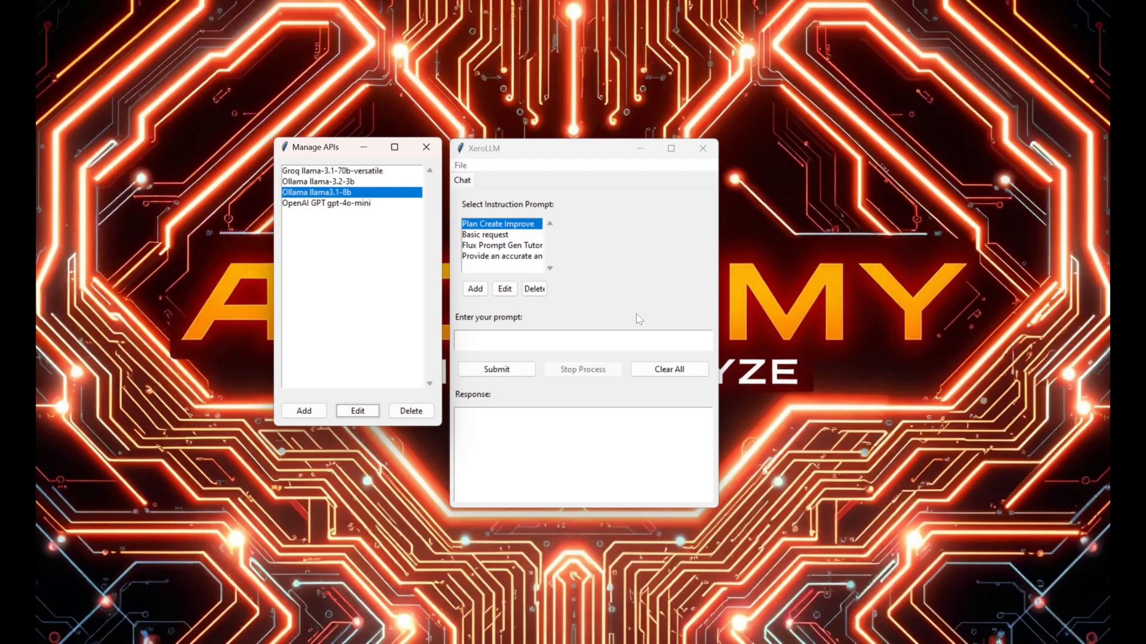
Submit the test prompt "a;sodihfjpasoidhj" using the Basic request instruction prompt.
{"action": "left_click", "coordinate": [648, 276]}
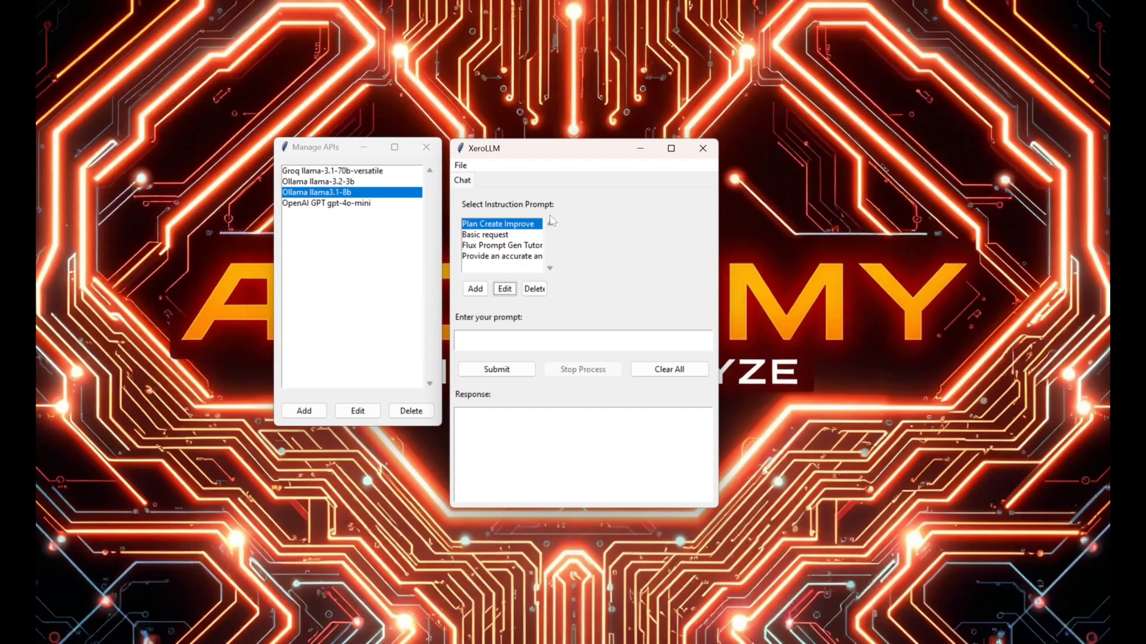
{"action": "left_click", "coordinate": [527, 341]}
{"action": "type", "text": "a;sodihfjpasoidhj"}
{"action": "left_click", "coordinate": [482, 235]}
{"action": "left_click", "coordinate": [481, 372]}
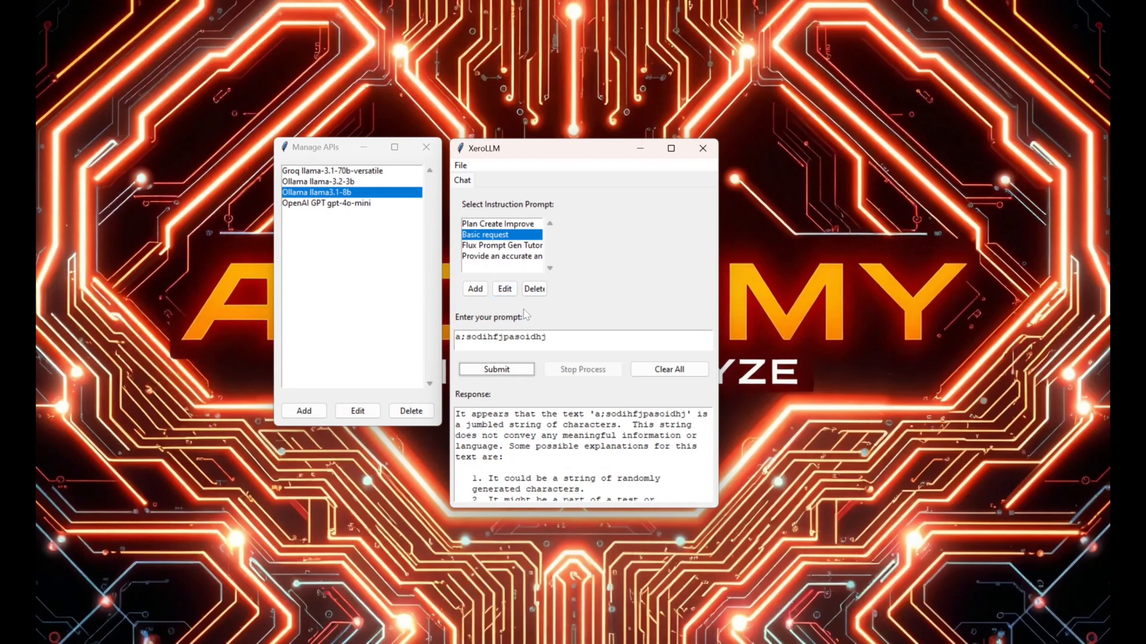
Open the Basic request instruction set in the node editor and arrange the three windows beside each other.
{"action": "left_click", "coordinate": [557, 339]}
{"action": "left_click", "coordinate": [504, 289]}
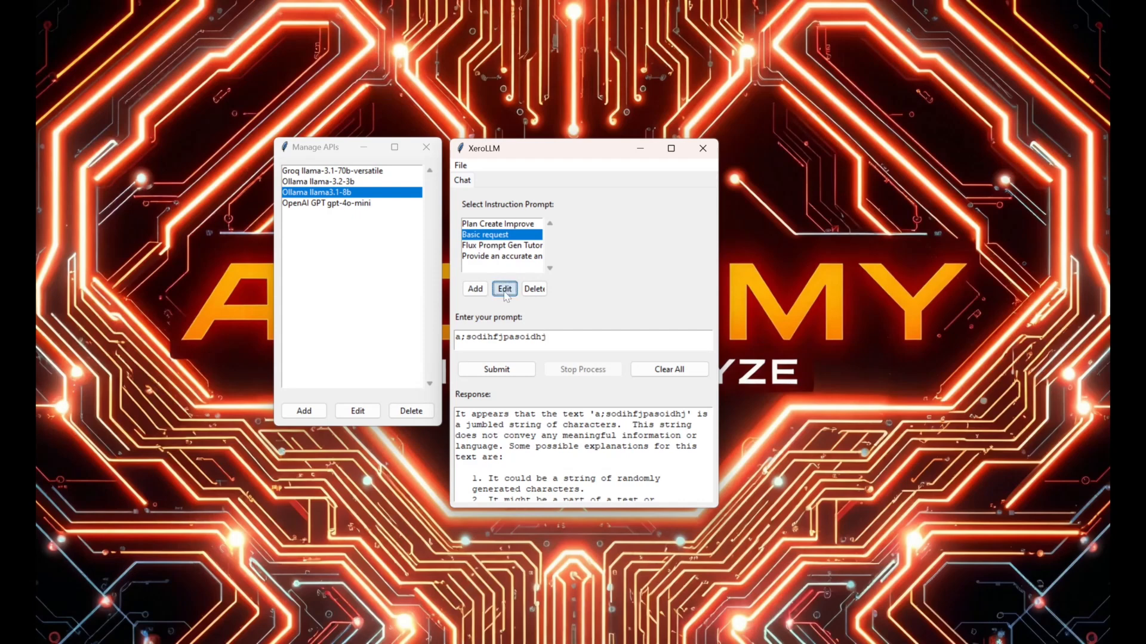
{"action": "left_click_drag", "start_coordinate": [230, 123], "coordinate": [679, 110]}
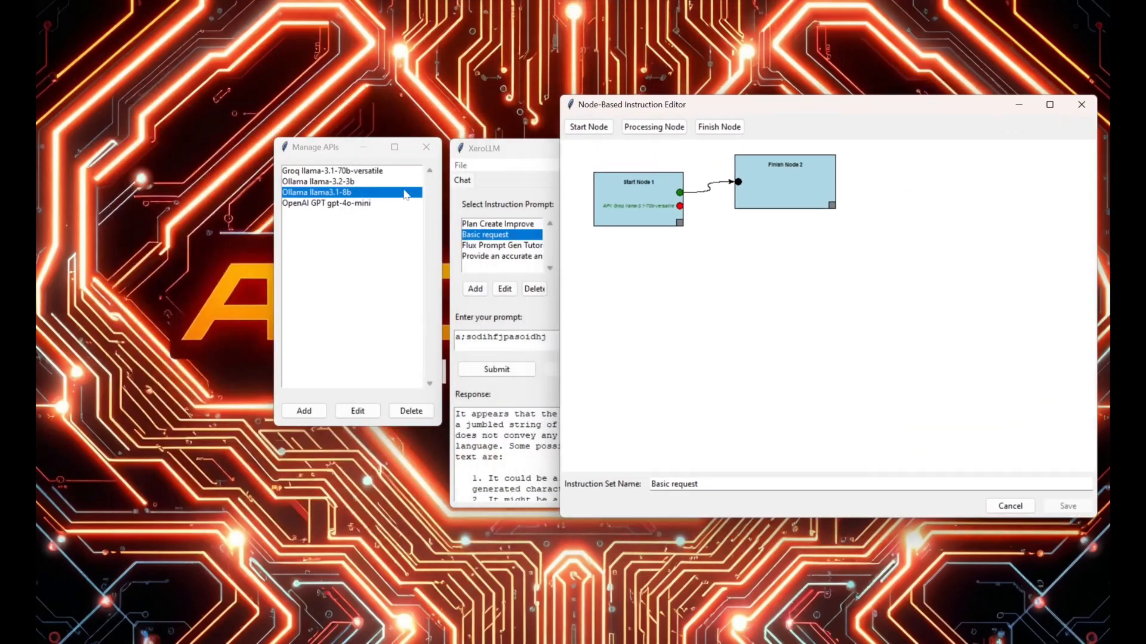
{"action": "left_click_drag", "start_coordinate": [476, 154], "coordinate": [316, 115]}
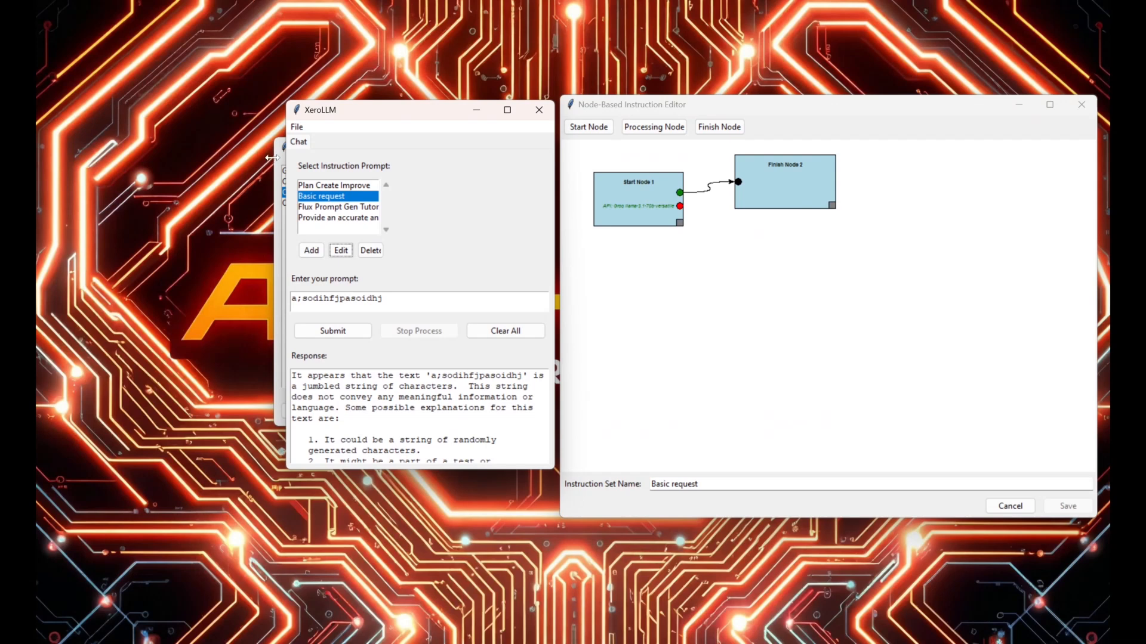
{"action": "left_click", "coordinate": [279, 157]}
{"action": "left_click_drag", "start_coordinate": [342, 154], "coordinate": [199, 116]}
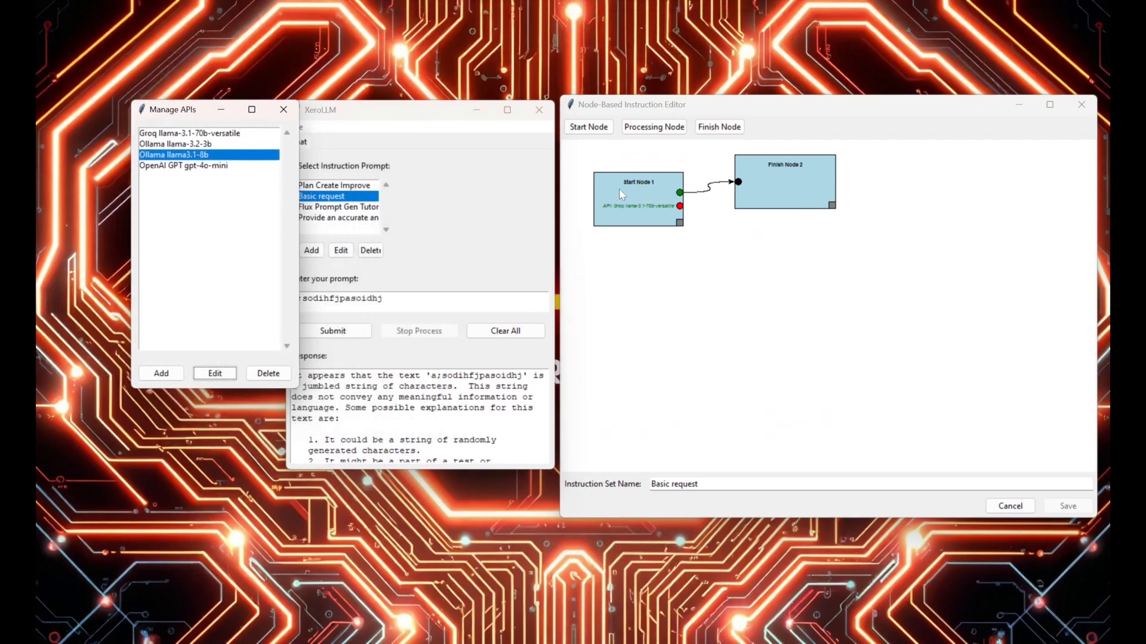
Shrink Start Node 1 slightly and examine its prompt text, LLM API selection and test criteria properties.
{"action": "left_click_drag", "start_coordinate": [680, 223], "coordinate": [666, 217]}
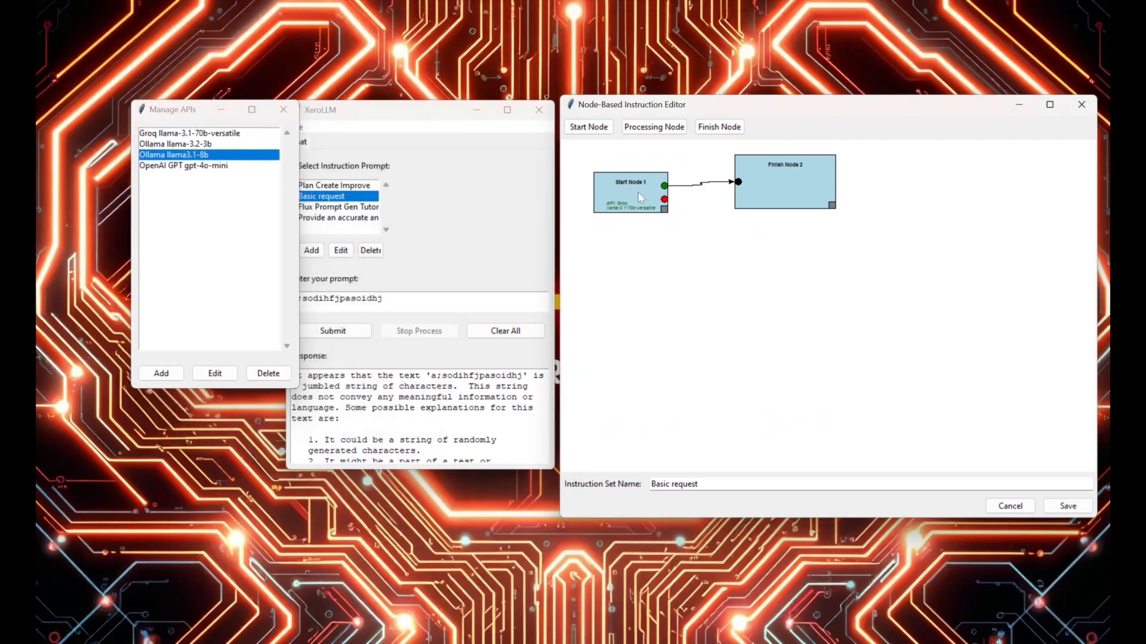
{"action": "right_click", "coordinate": [620, 192]}
{"action": "left_click", "coordinate": [632, 200]}
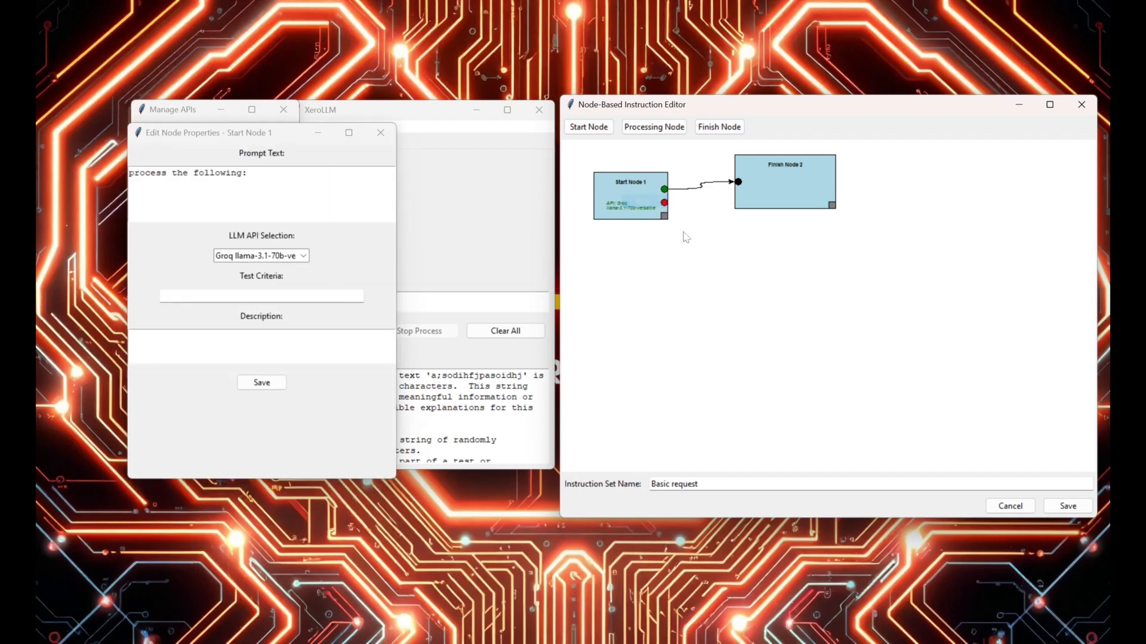
{"action": "left_click_drag", "start_coordinate": [257, 174], "coordinate": [122, 175]}
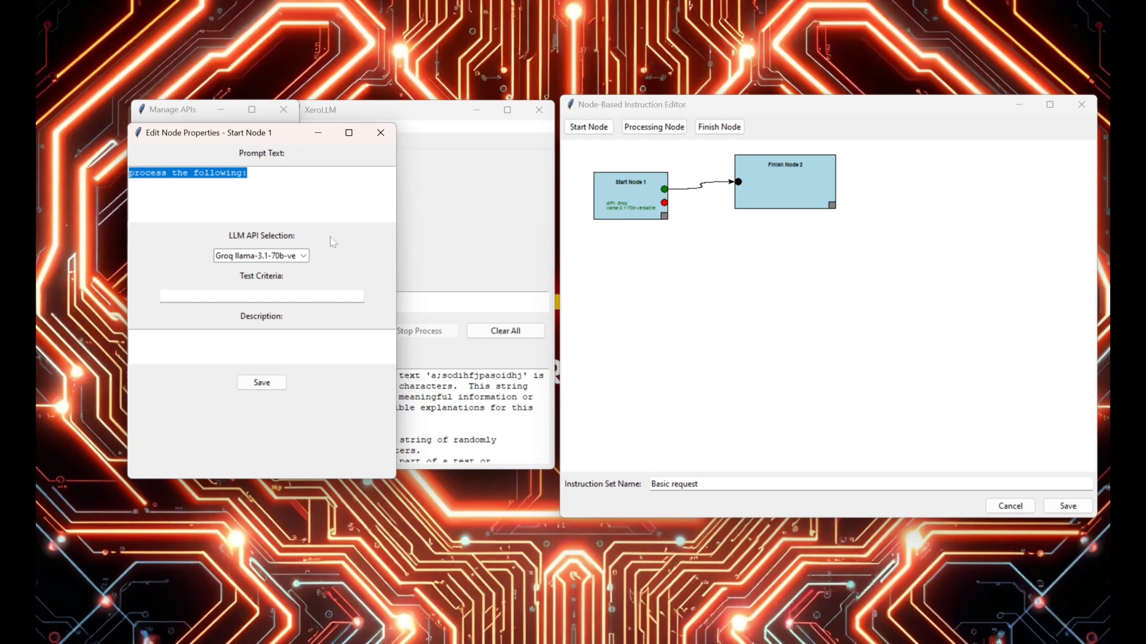
{"action": "left_click", "coordinate": [303, 255]}
{"action": "left_click", "coordinate": [351, 276]}
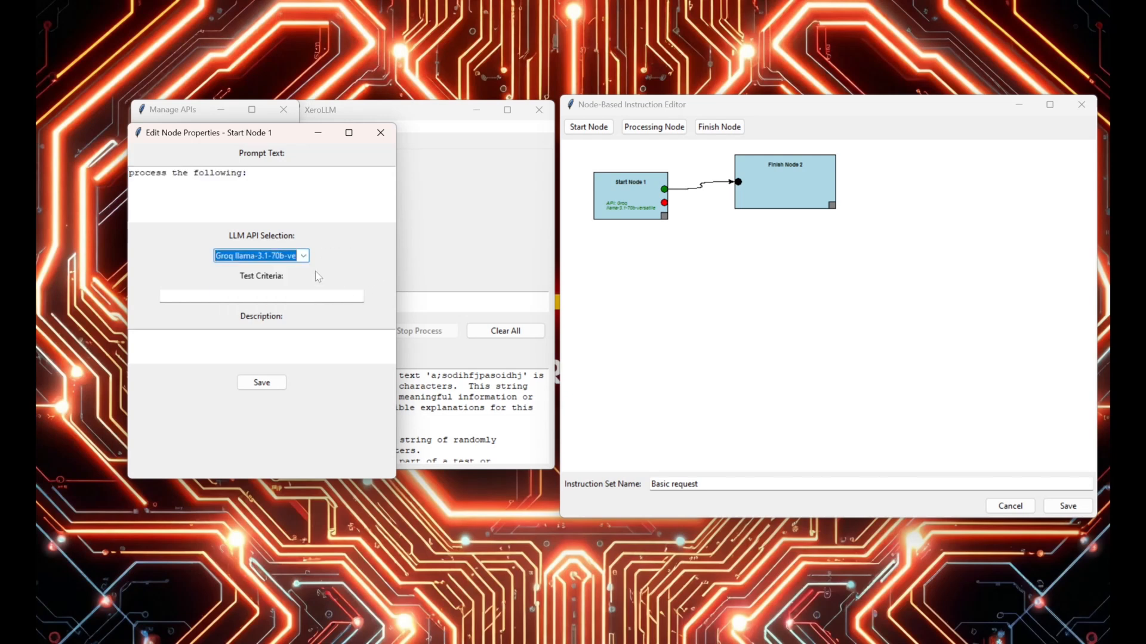
{"action": "left_click", "coordinate": [334, 296]}
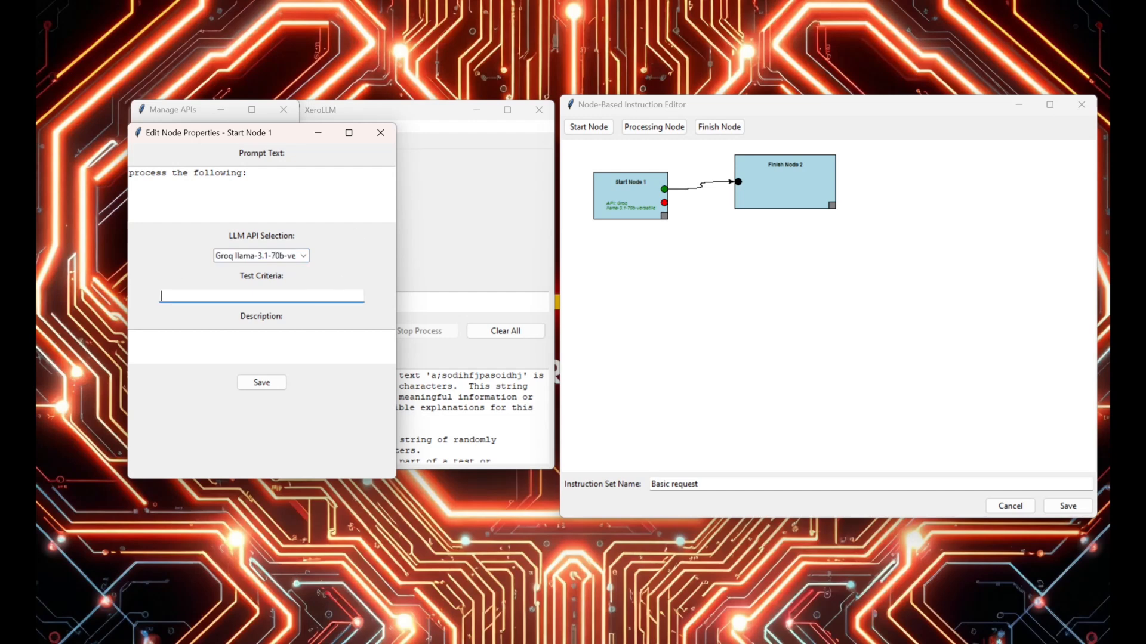
{"action": "left_click", "coordinate": [380, 132]}
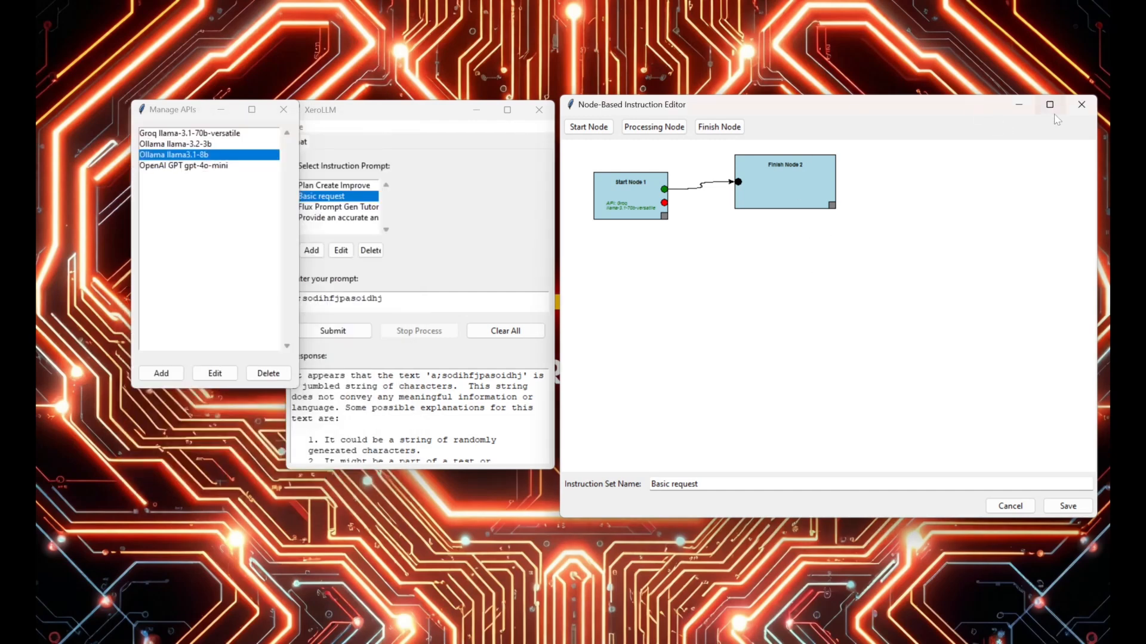
Close the node editor for Basic request and discard the unsaved changes.
{"action": "left_click", "coordinate": [1081, 104]}
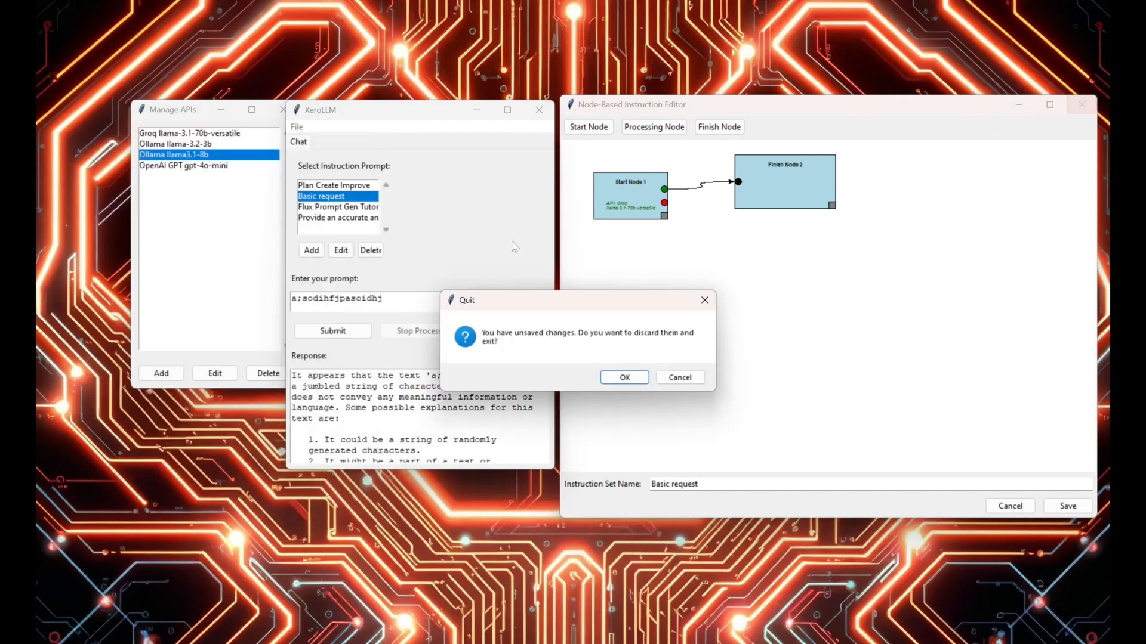
{"action": "left_click", "coordinate": [672, 380]}
{"action": "left_click", "coordinate": [1010, 506]}
{"action": "left_click", "coordinate": [623, 378]}
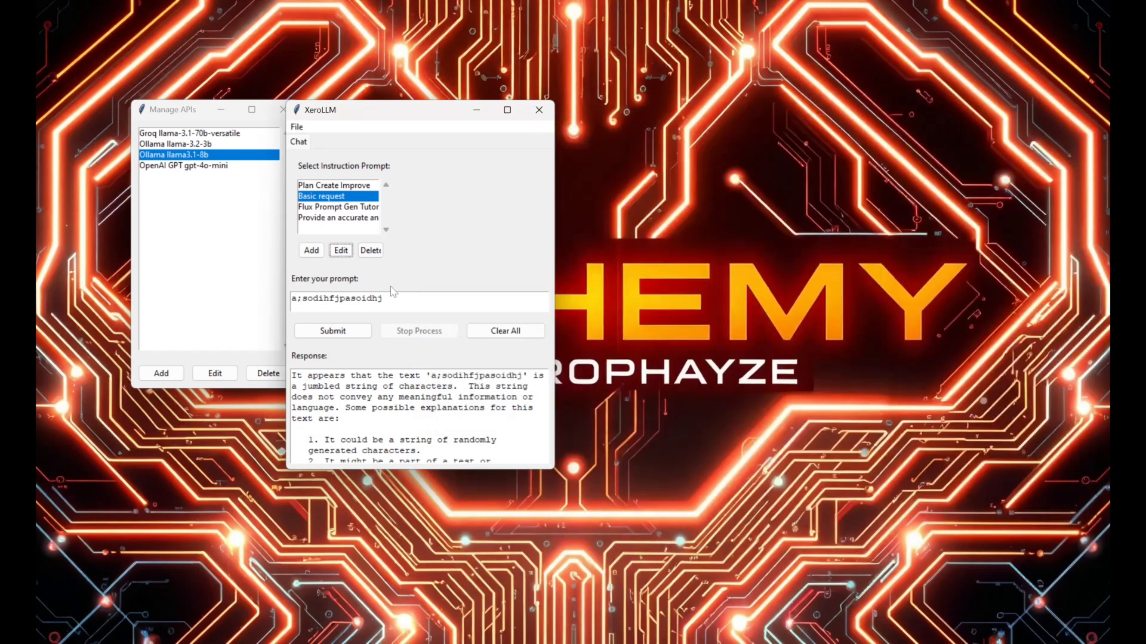
Delete the test prompt text, enlarge the XeroLLM window, and clear all chat content.
{"action": "left_click_drag", "start_coordinate": [391, 296], "coordinate": [67, 309]}
{"action": "key", "text": "BackSpace"}
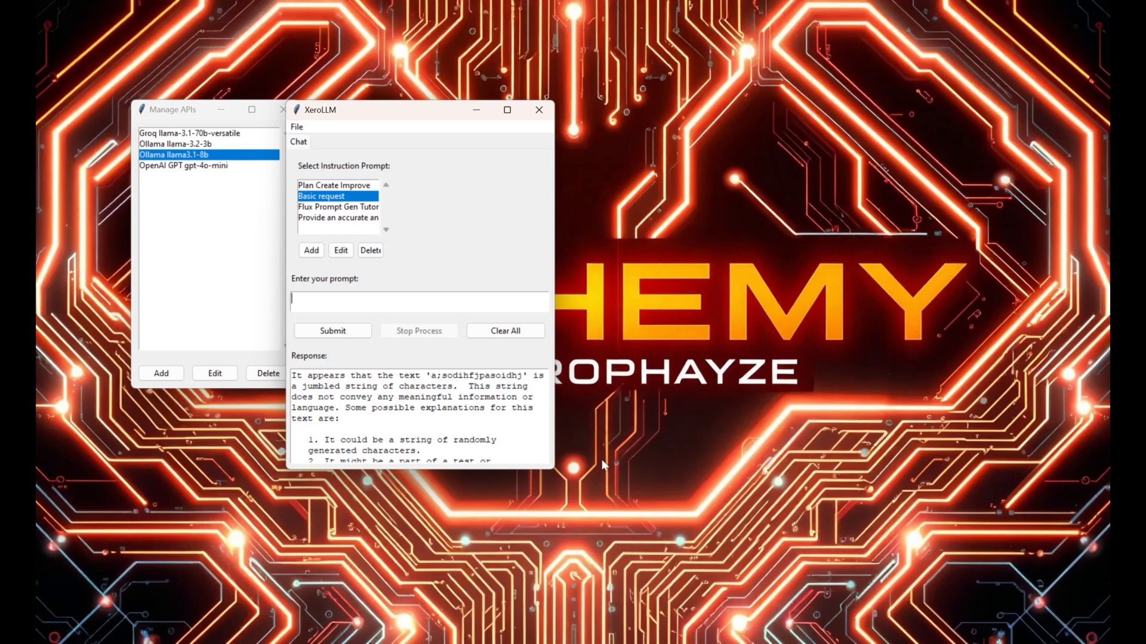
{"action": "left_click_drag", "start_coordinate": [554, 469], "coordinate": [677, 595]}
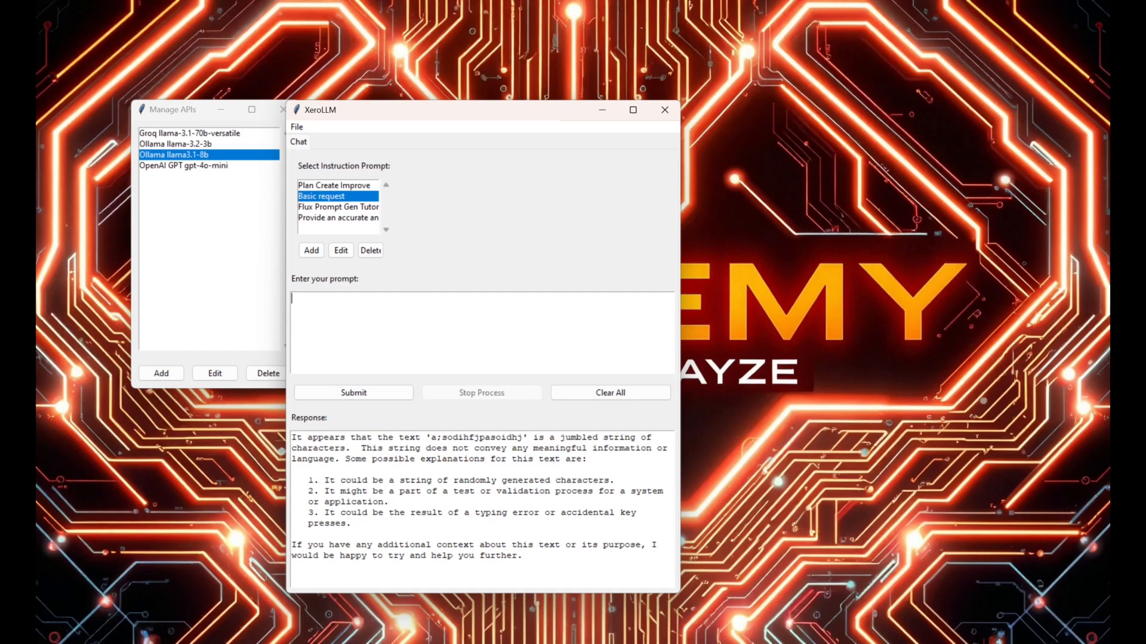
{"action": "left_click", "coordinate": [629, 393]}
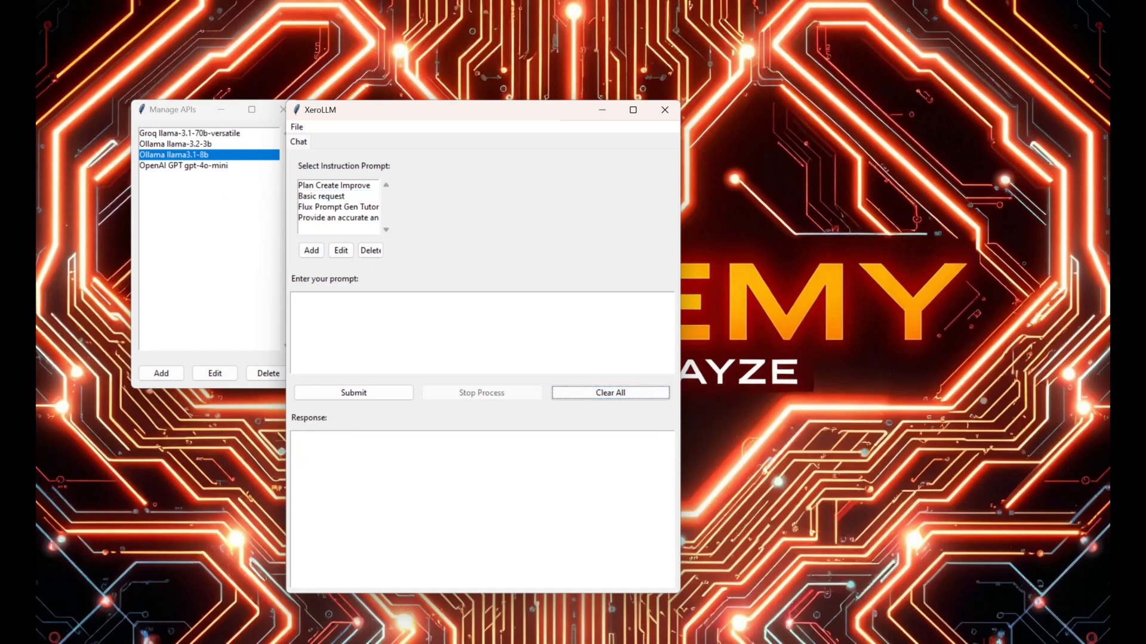
Submit the prompt "show me a block of random python code" using the Basic request instruction.
{"action": "left_click", "coordinate": [325, 322]}
{"action": "left_click", "coordinate": [308, 197]}
{"action": "left_click", "coordinate": [338, 336]}
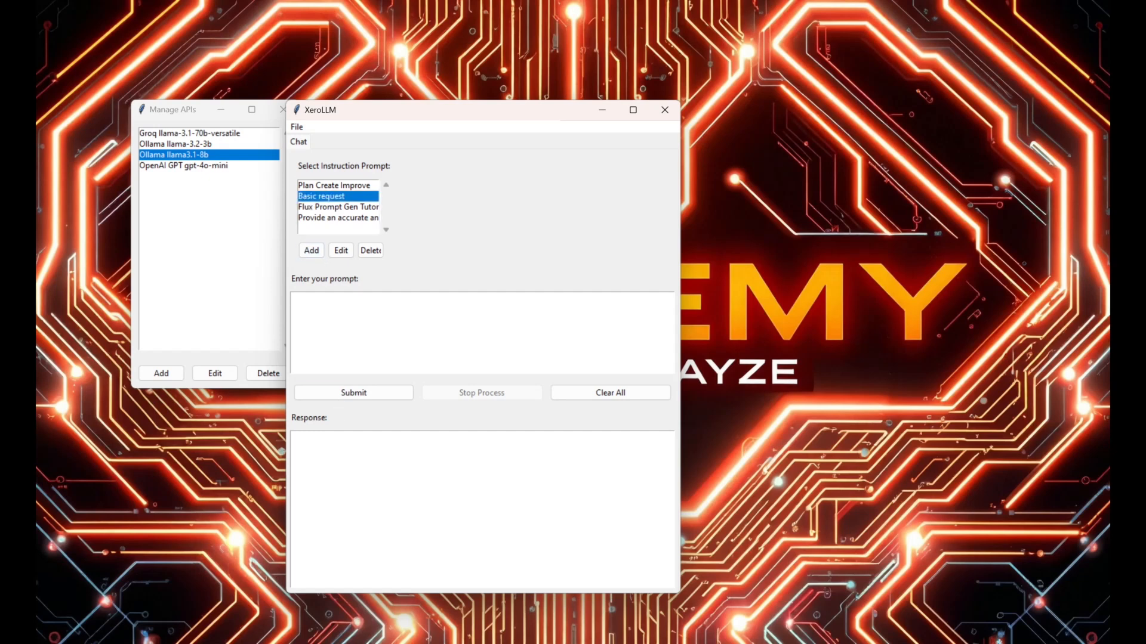
{"action": "type", "text": "show me a block of random python "}
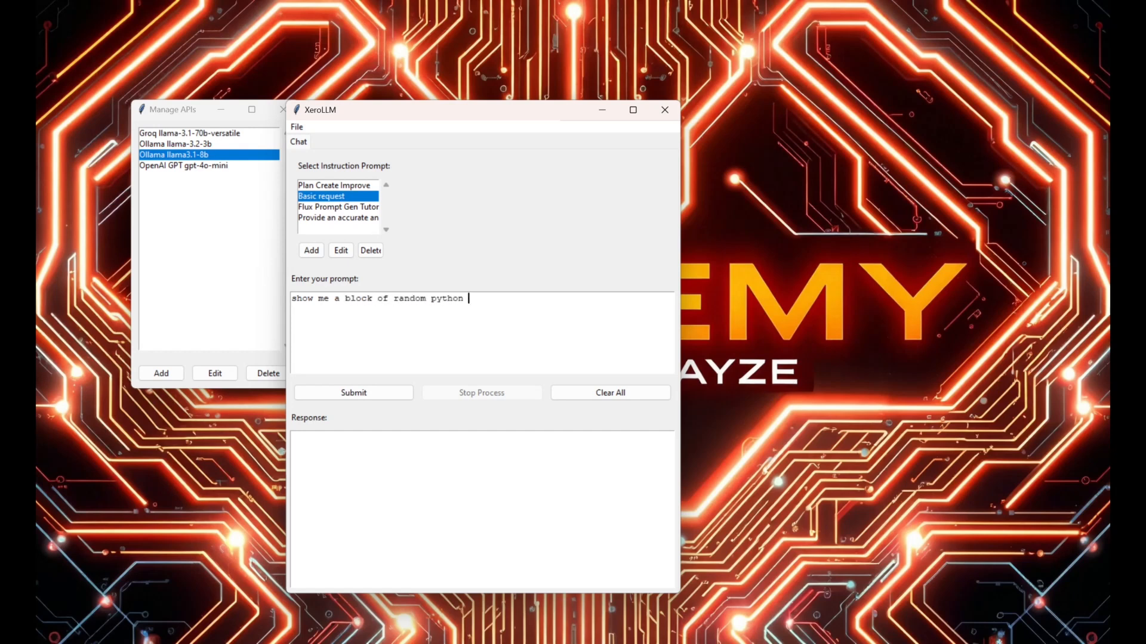
{"action": "type", "text": "code,"}
{"action": "key", "text": "BackSpace"}
{"action": "key", "text": "BackSpace"}
{"action": "left_click", "coordinate": [394, 395]}
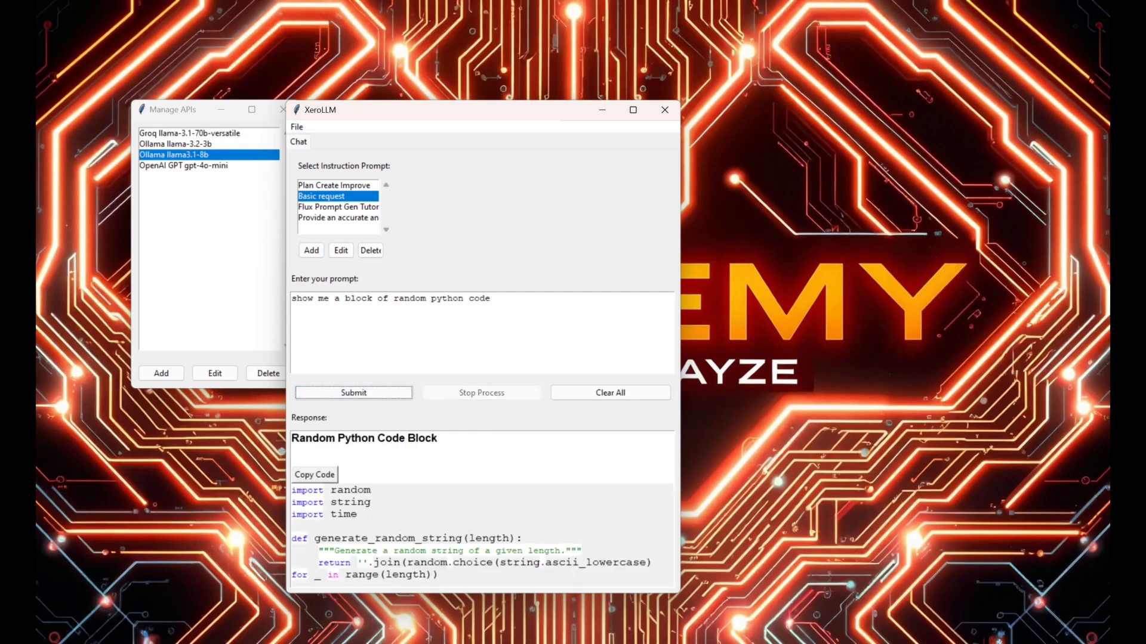
Look through the response's heading, Python code block and closing explanation.
{"action": "left_click_drag", "start_coordinate": [441, 438], "coordinate": [291, 439]}
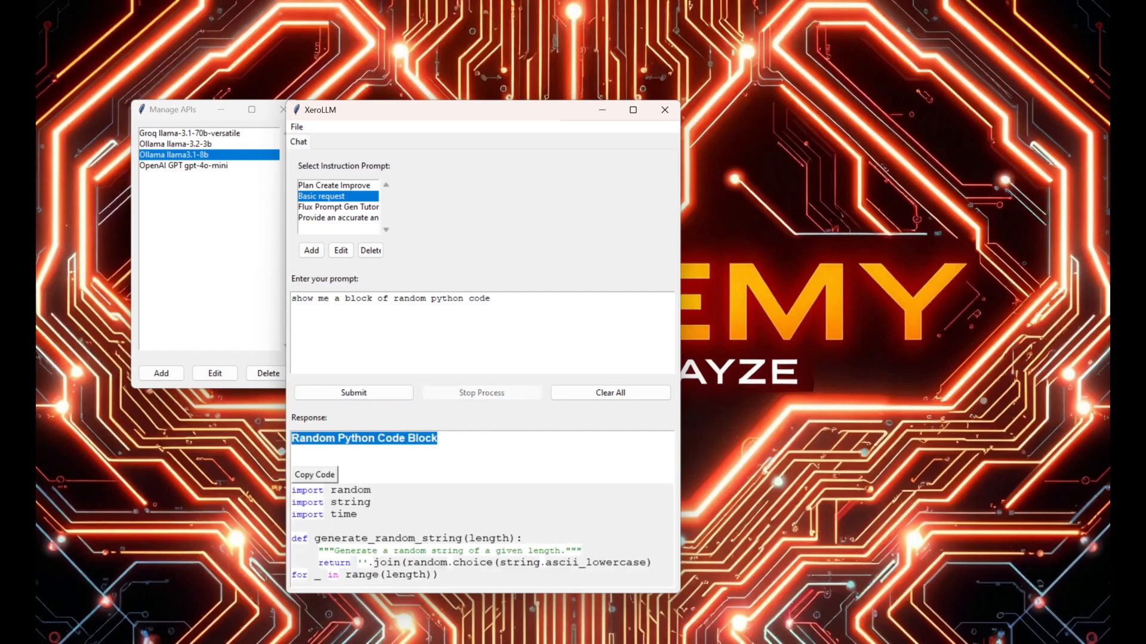
{"action": "left_click", "coordinate": [364, 439]}
{"action": "scroll", "coordinate": [482, 510], "scroll_direction": "down", "scroll_amount": 7}
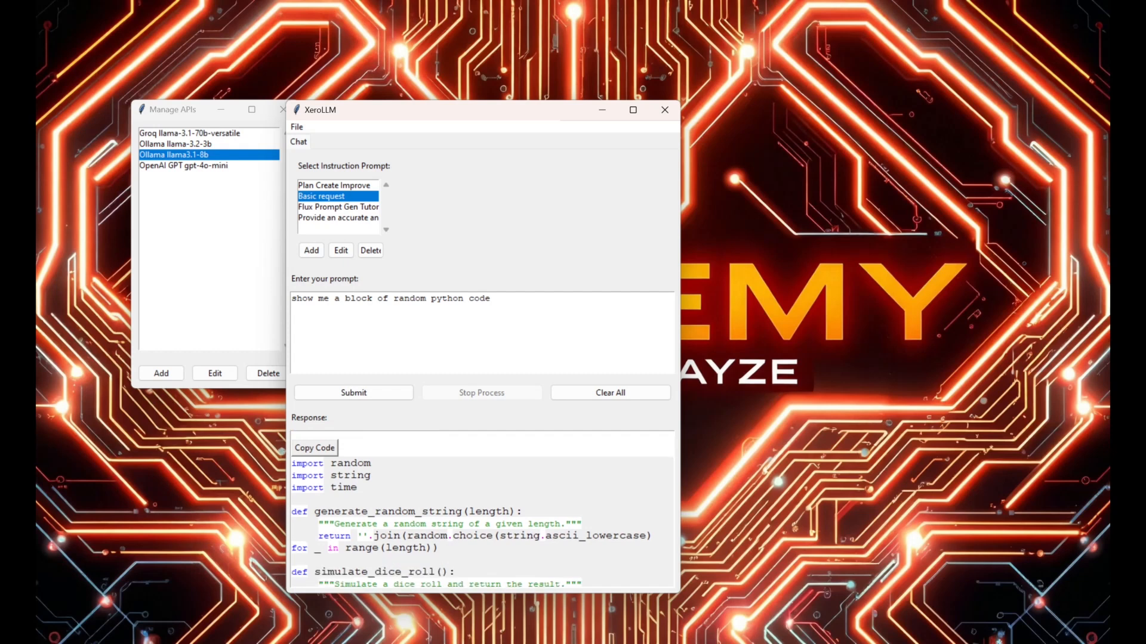
{"action": "scroll", "coordinate": [482, 510], "scroll_direction": "down", "scroll_amount": 7}
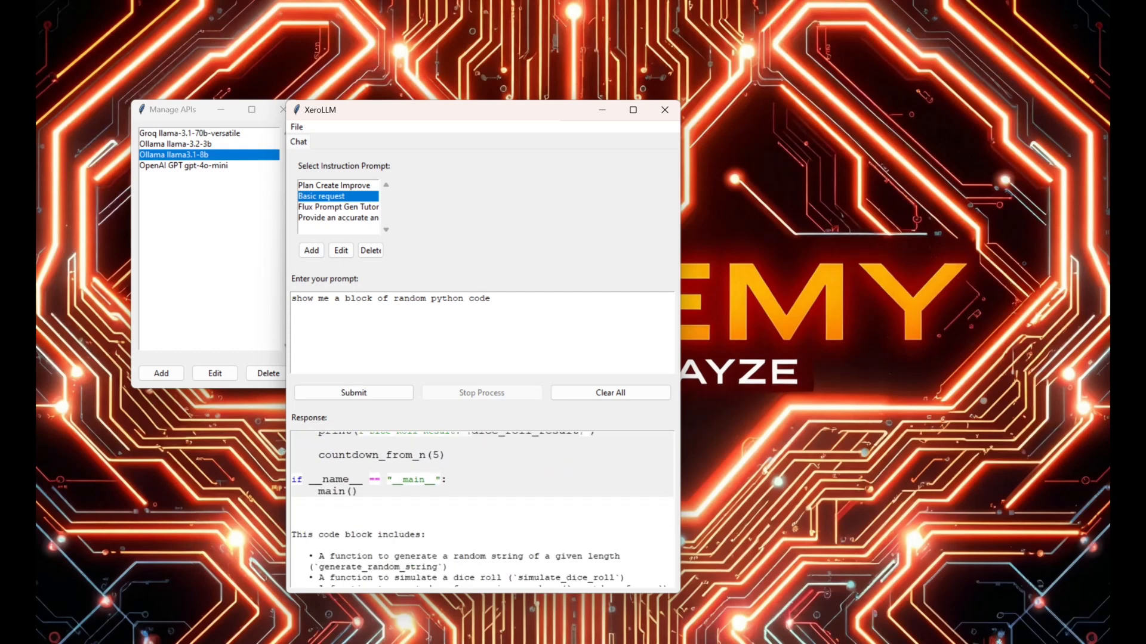
{"action": "scroll", "coordinate": [482, 511], "scroll_direction": "up", "scroll_amount": 6}
{"action": "scroll", "coordinate": [482, 510], "scroll_direction": "up", "scroll_amount": 4}
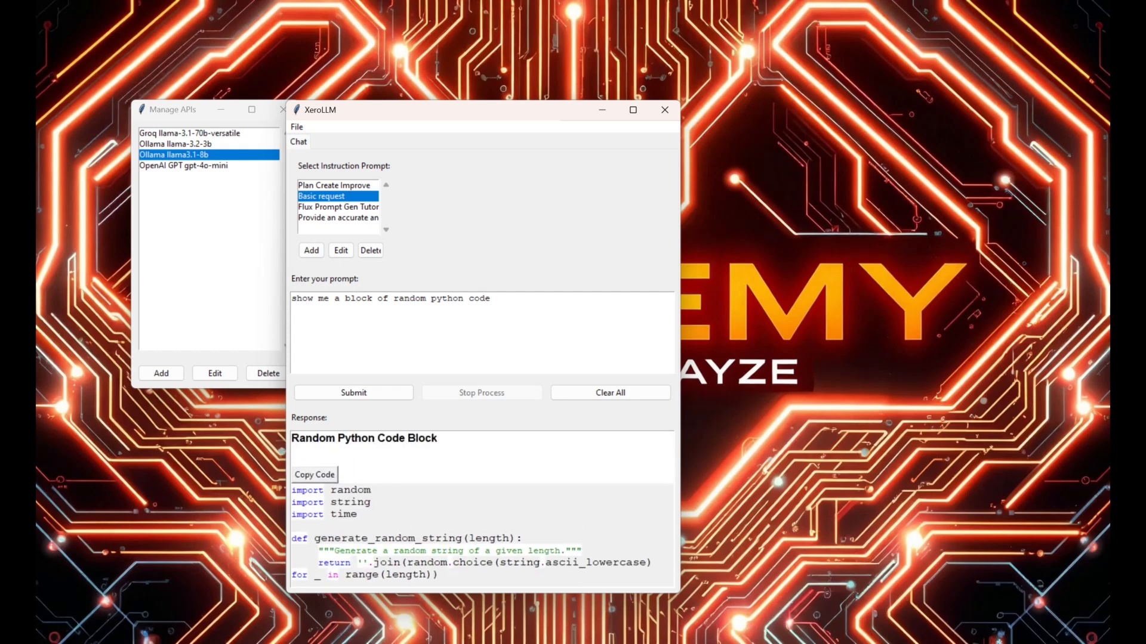
Copy the generated Python code block to the clipboard and dismiss the confirmation messages.
{"action": "left_click", "coordinate": [315, 475]}
{"action": "left_click", "coordinate": [640, 381]}
{"action": "left_click", "coordinate": [316, 475]}
{"action": "left_click_drag", "start_coordinate": [549, 302], "coordinate": [626, 250]}
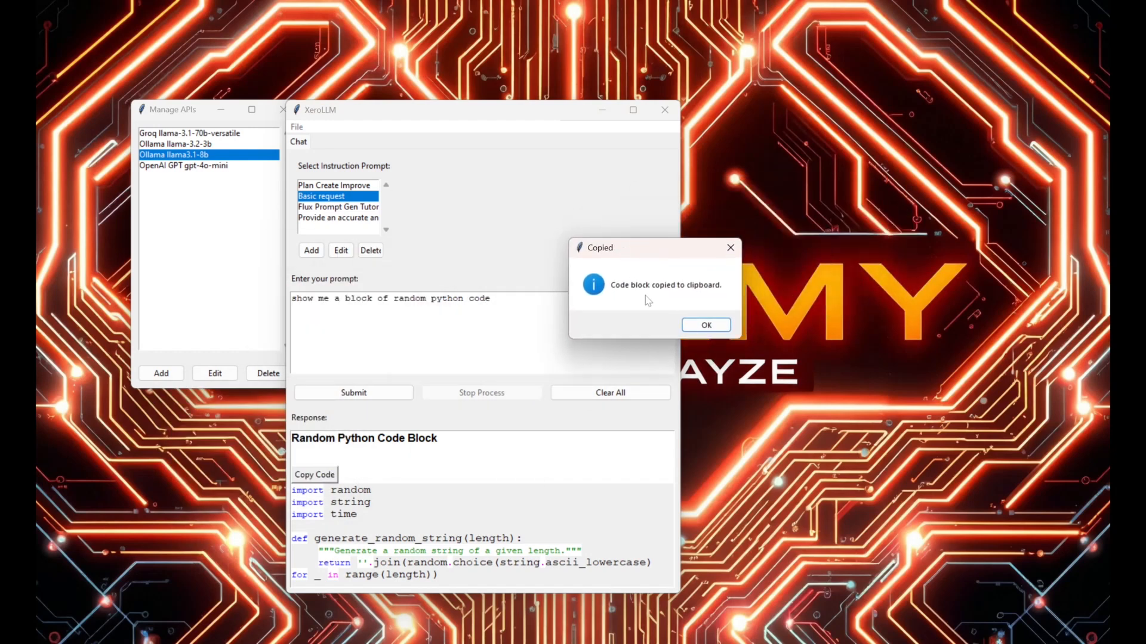
{"action": "left_click", "coordinate": [710, 325]}
{"action": "left_click", "coordinate": [316, 475]}
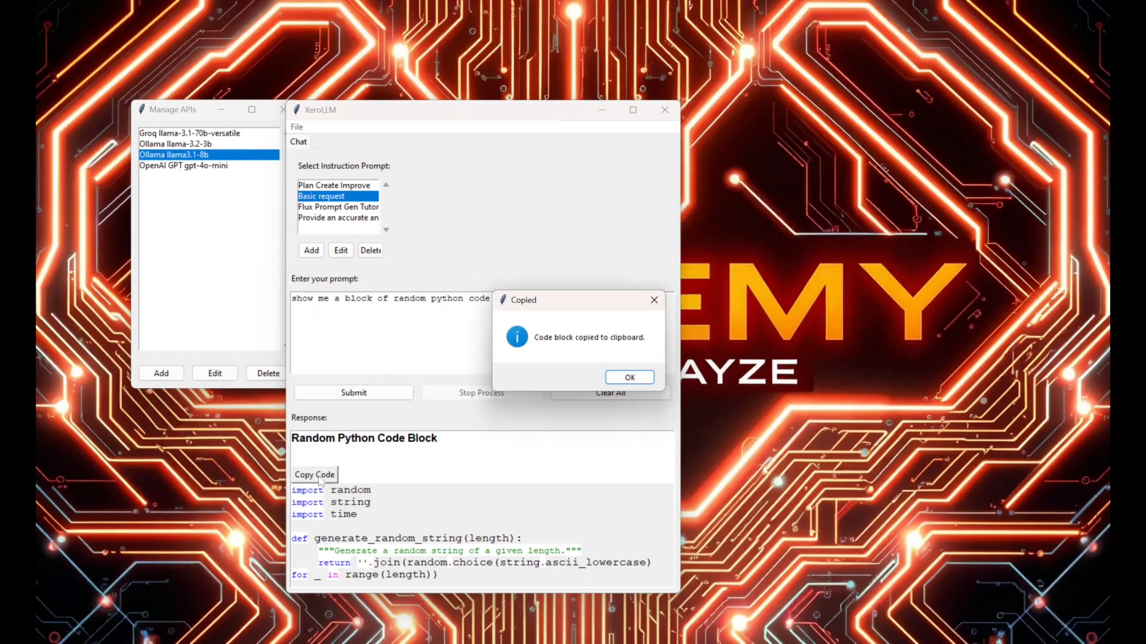
{"action": "left_click", "coordinate": [626, 380]}
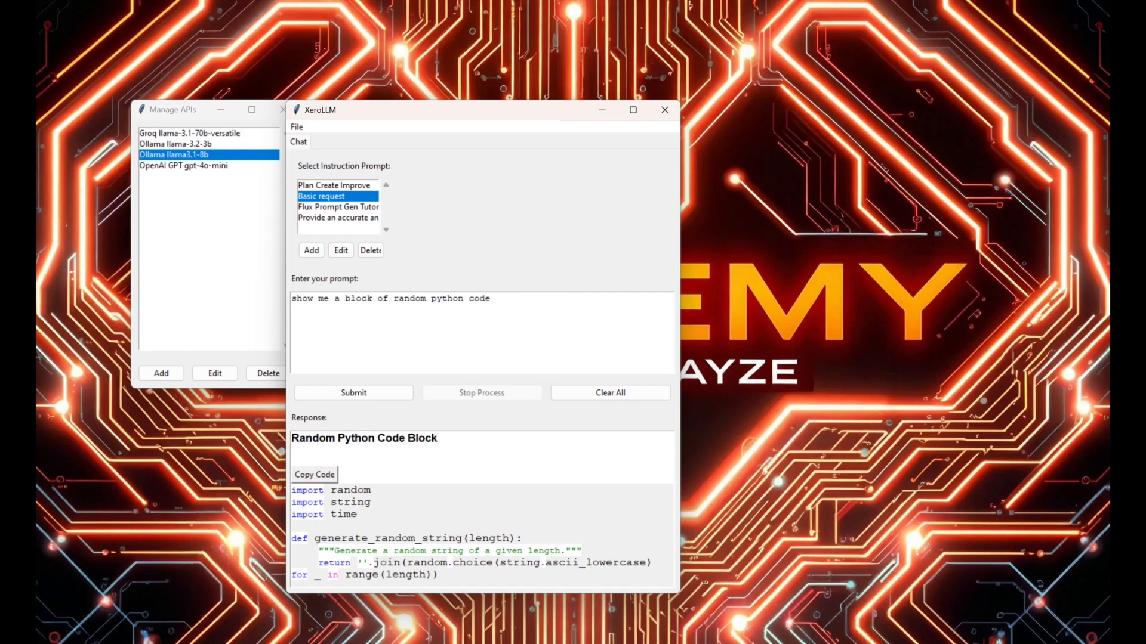
Examine the formatting of the response's bold heading and the bulleted list below the code.
{"action": "left_click_drag", "start_coordinate": [480, 438], "coordinate": [283, 441]}
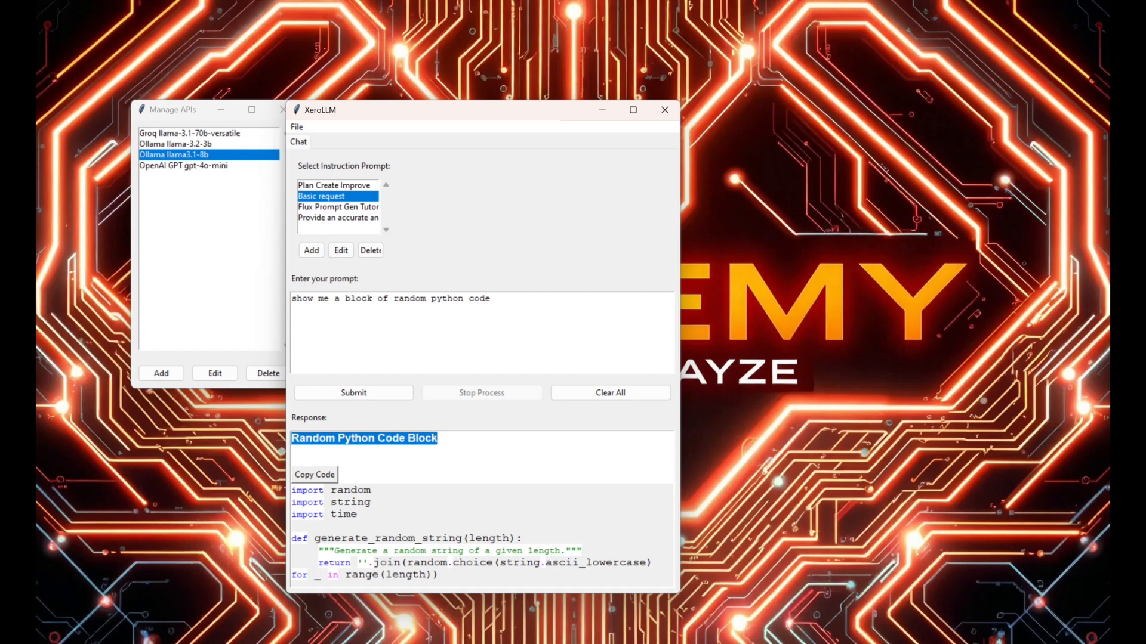
{"action": "scroll", "coordinate": [482, 507], "scroll_direction": "down", "scroll_amount": 10}
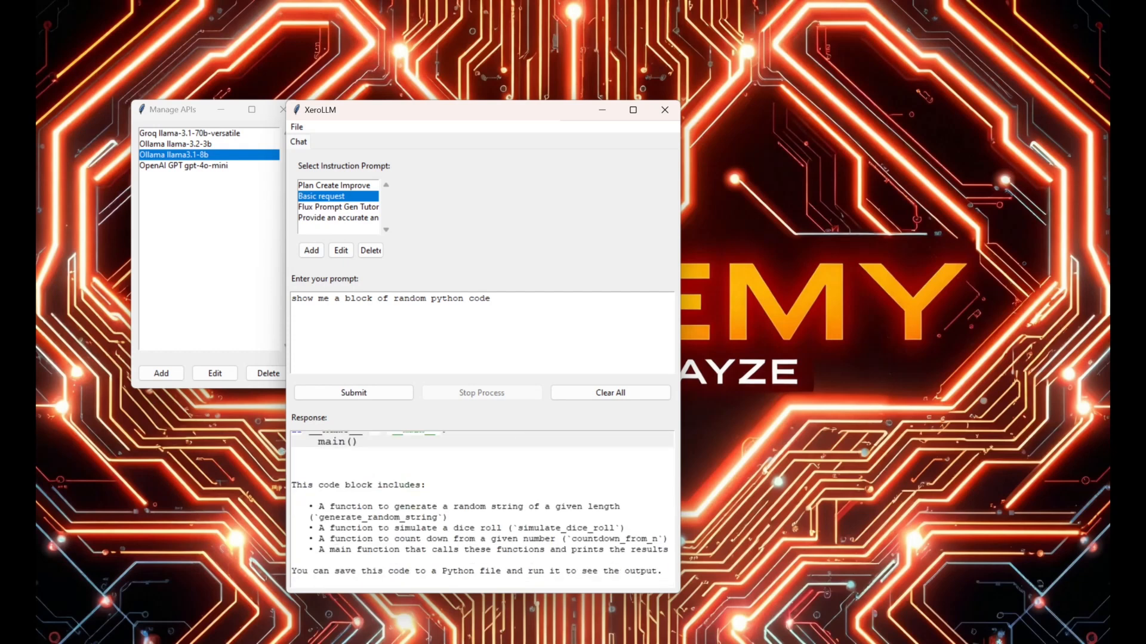
{"action": "left_click_drag", "start_coordinate": [292, 504], "coordinate": [630, 549]}
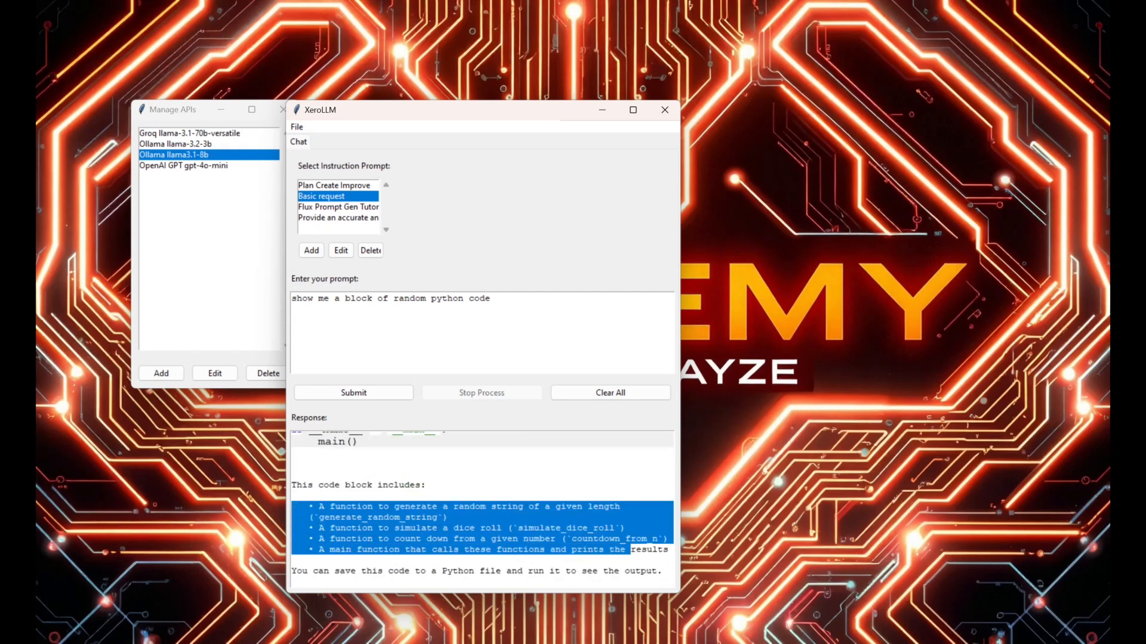
{"action": "left_click", "coordinate": [630, 549]}
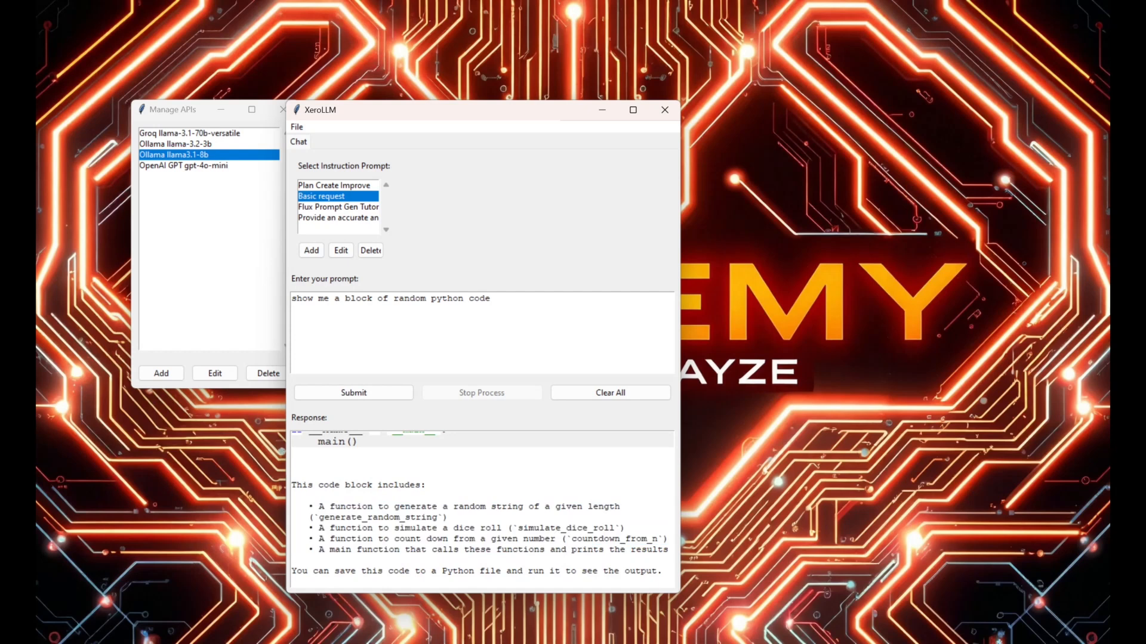
{"action": "scroll", "coordinate": [481, 510], "scroll_direction": "up", "scroll_amount": 10}
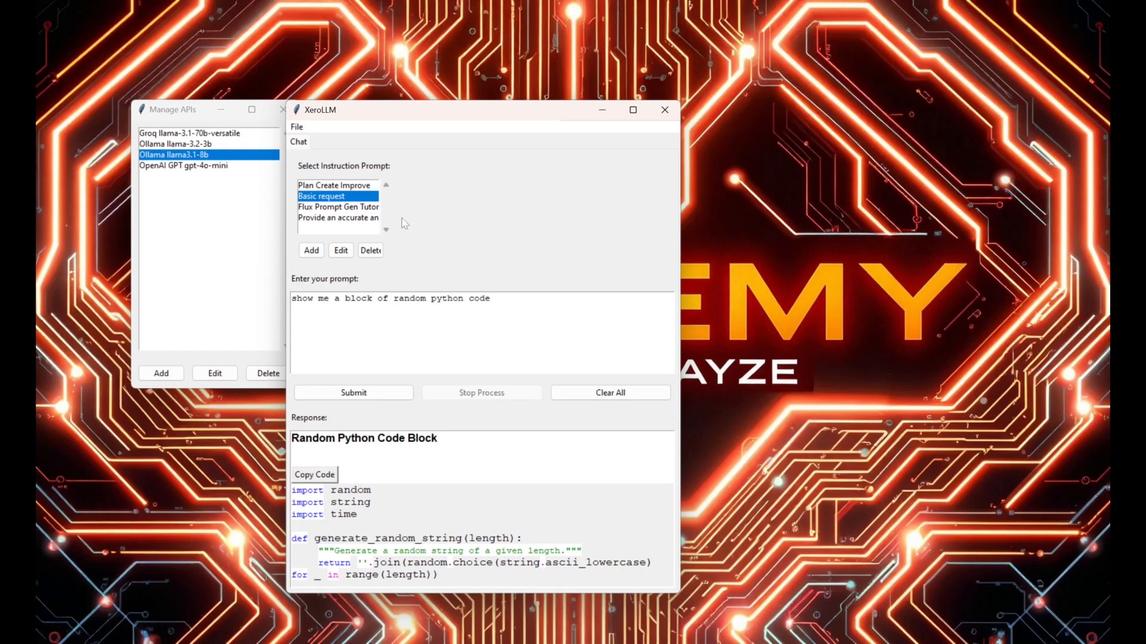
Open the Plan Create Improve instruction set in the node editor and place the reduced editor window beside the chat prompt area.
{"action": "left_click", "coordinate": [325, 187]}
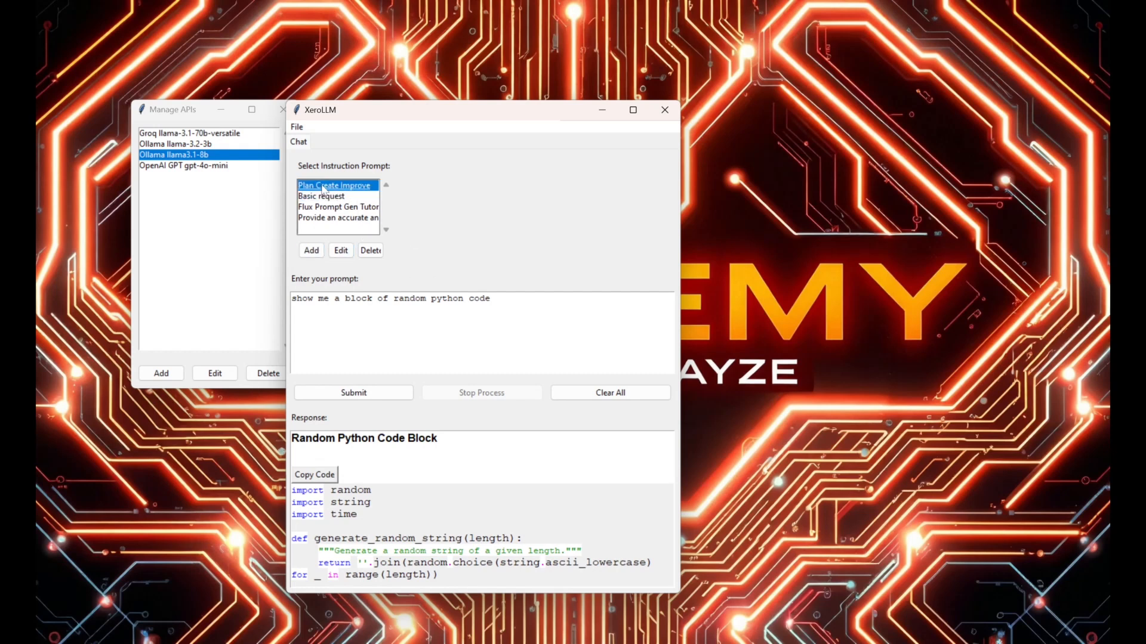
{"action": "left_click", "coordinate": [342, 251]}
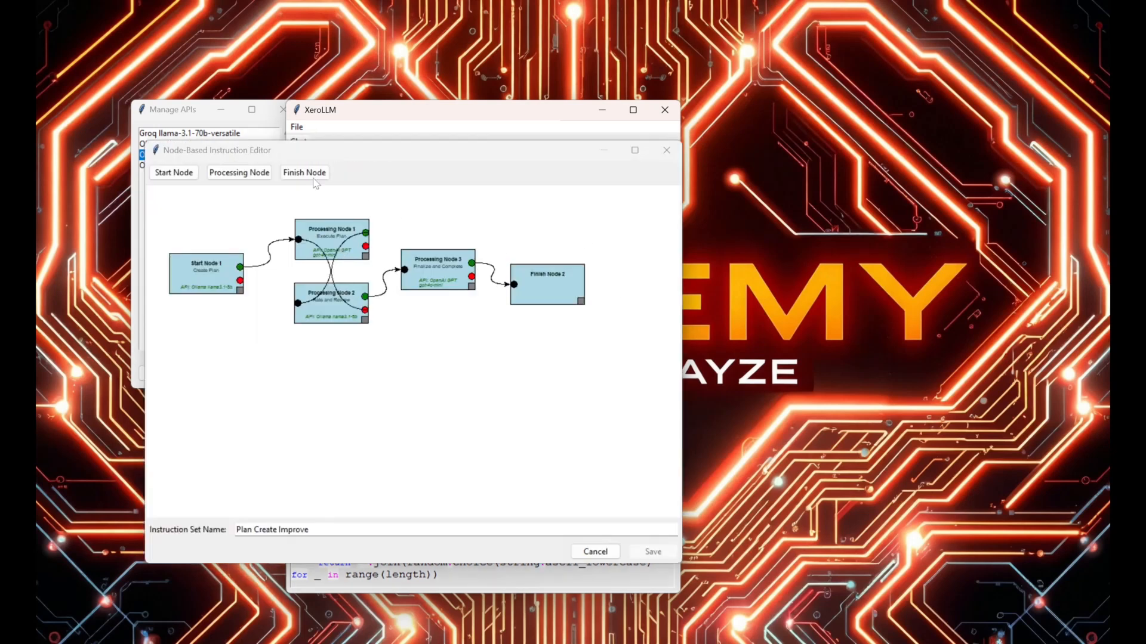
{"action": "left_click_drag", "start_coordinate": [676, 562], "coordinate": [654, 450]}
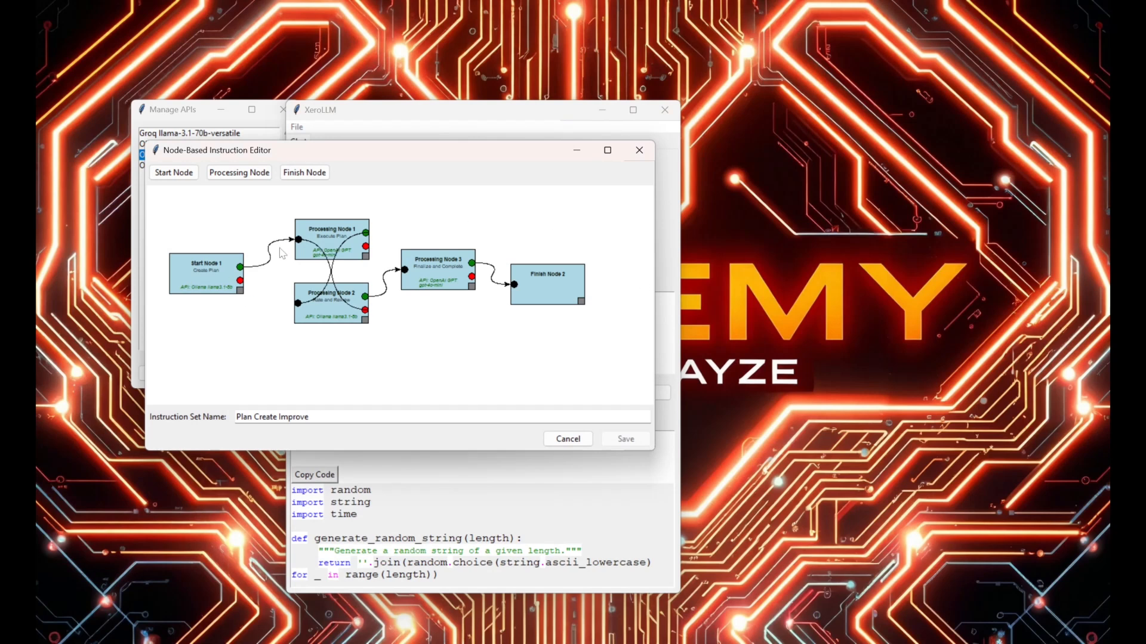
{"action": "left_click_drag", "start_coordinate": [281, 156], "coordinate": [651, 128]}
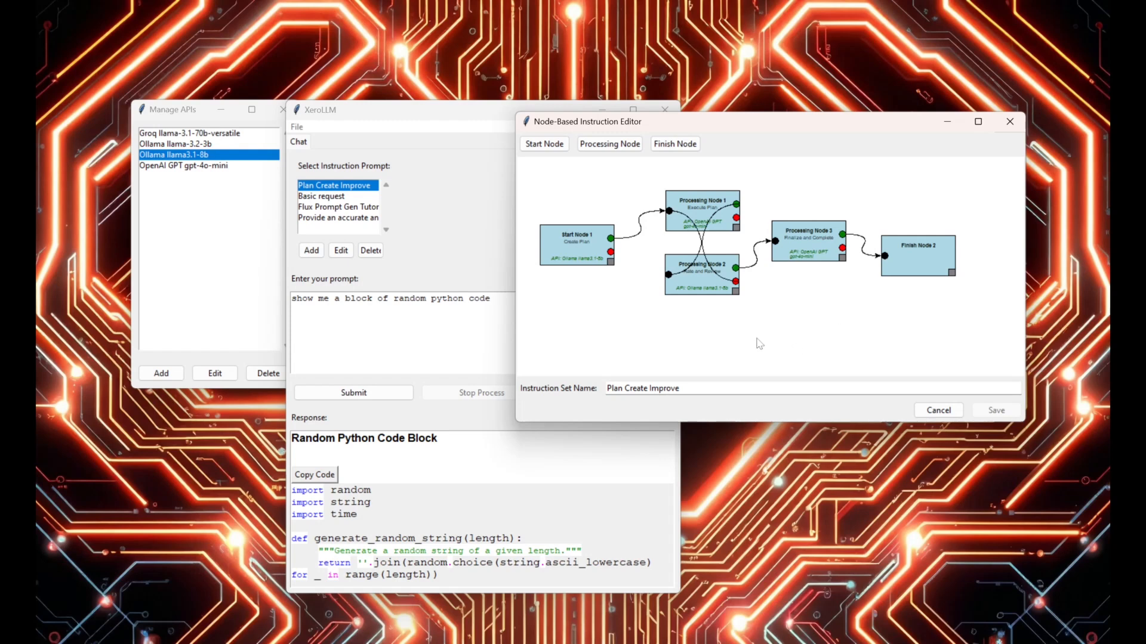
{"action": "mouse_move", "coordinate": [707, 211]}
{"action": "left_mouse_down"}
{"action": "mouse_move", "coordinate": [668, 198]}
{"action": "mouse_move", "coordinate": [707, 205]}
{"action": "left_mouse_up"}
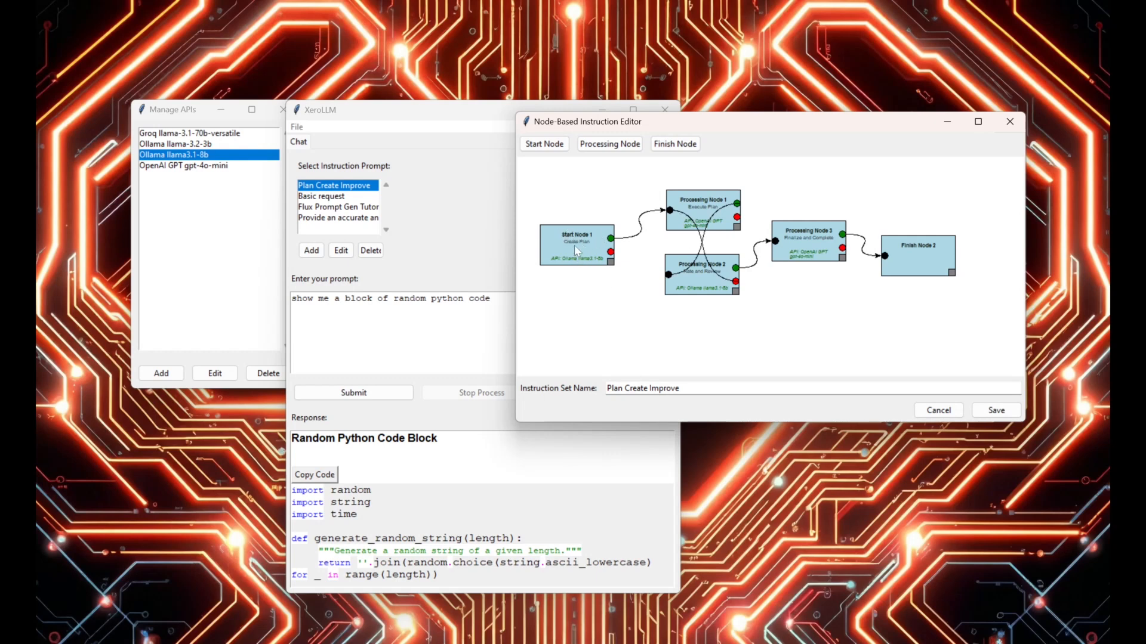
Add an extra start node, place it below Processing Node 3, and delete it again.
{"action": "left_click", "coordinate": [544, 143]}
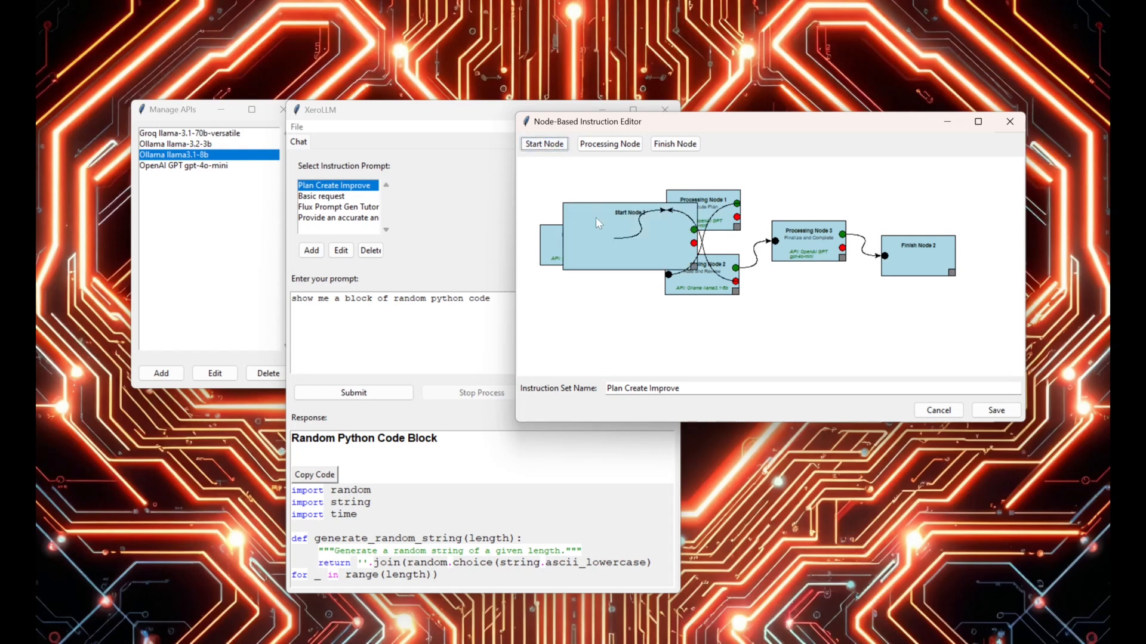
{"action": "left_click_drag", "start_coordinate": [599, 223], "coordinate": [793, 303]}
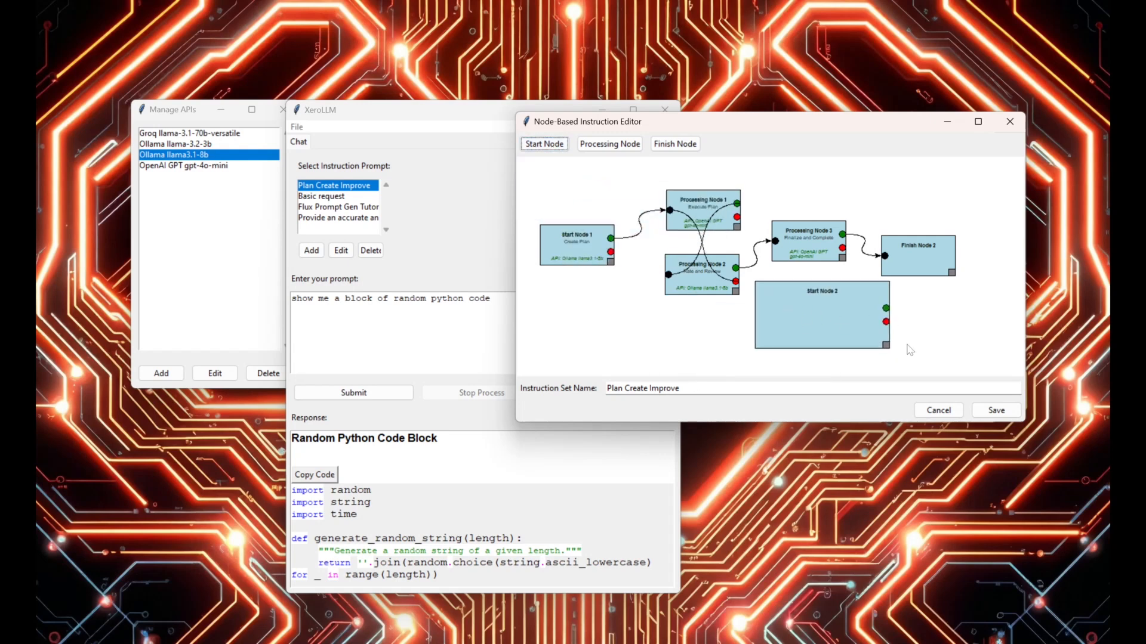
{"action": "right_click", "coordinate": [836, 309]}
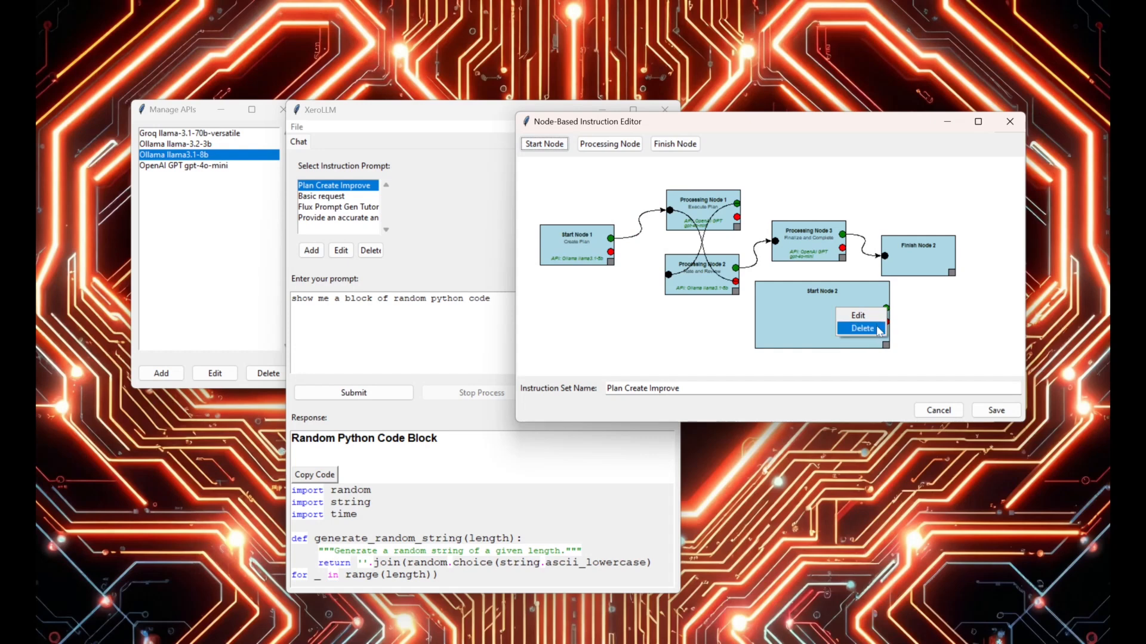
{"action": "left_click", "coordinate": [862, 330]}
Examine Start Node 1's prompt text, LLM API selection, test criteria and description, and close its properties without saving.
{"action": "right_click", "coordinate": [569, 249]}
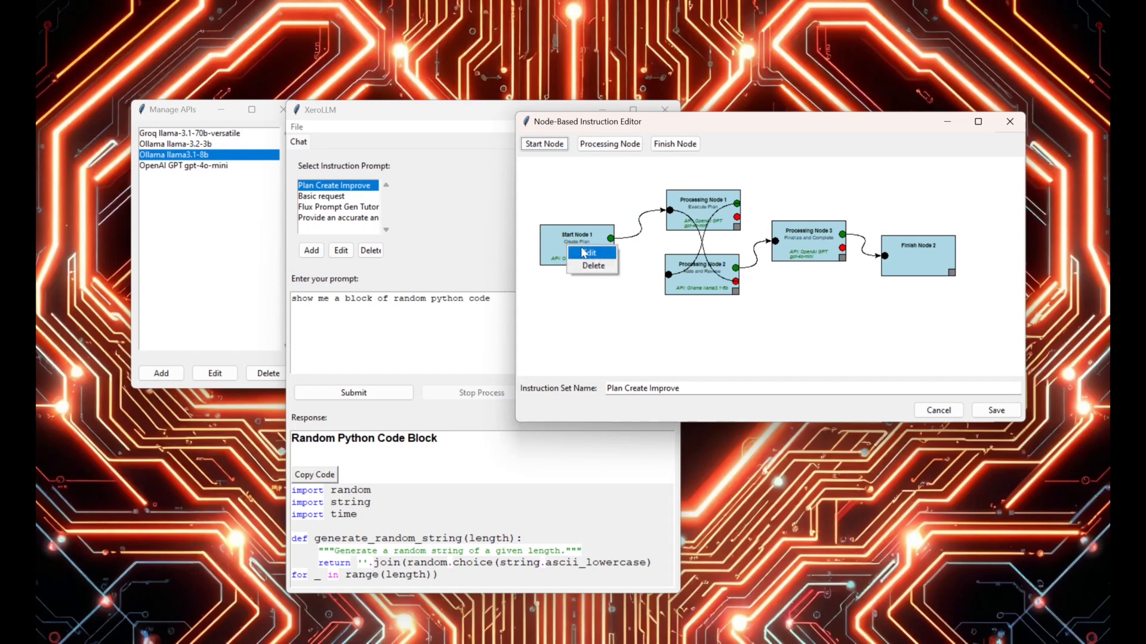
{"action": "left_click", "coordinate": [555, 262]}
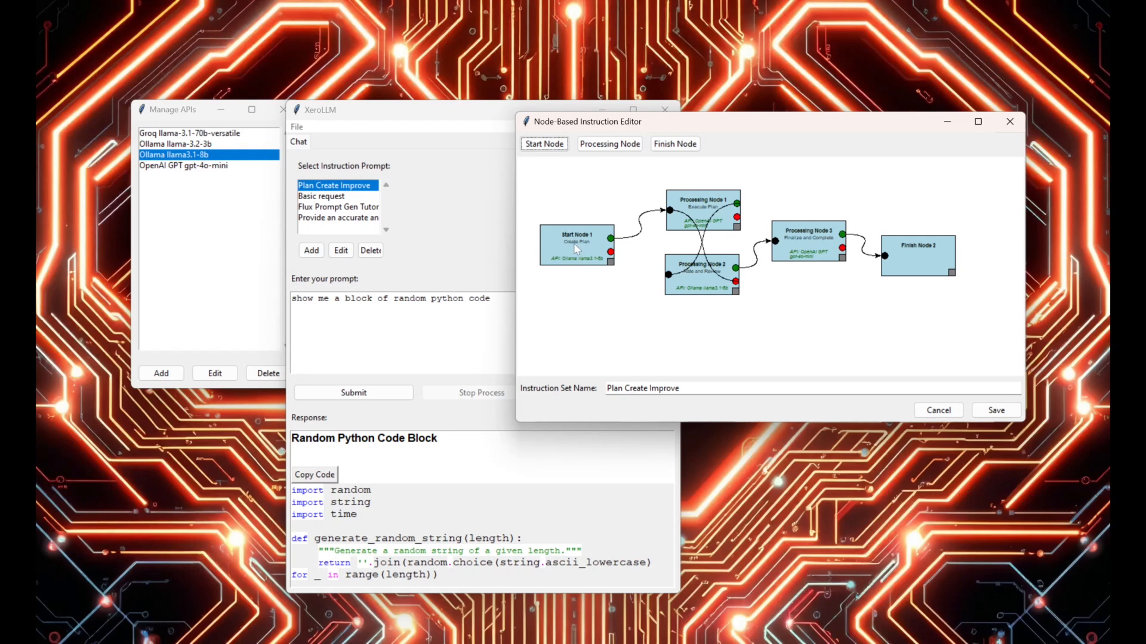
{"action": "right_click", "coordinate": [568, 249]}
{"action": "left_click", "coordinate": [583, 249]}
{"action": "left_click_drag", "start_coordinate": [149, 28], "coordinate": [502, 89]}
{"action": "key", "text": "ctrl+a"}
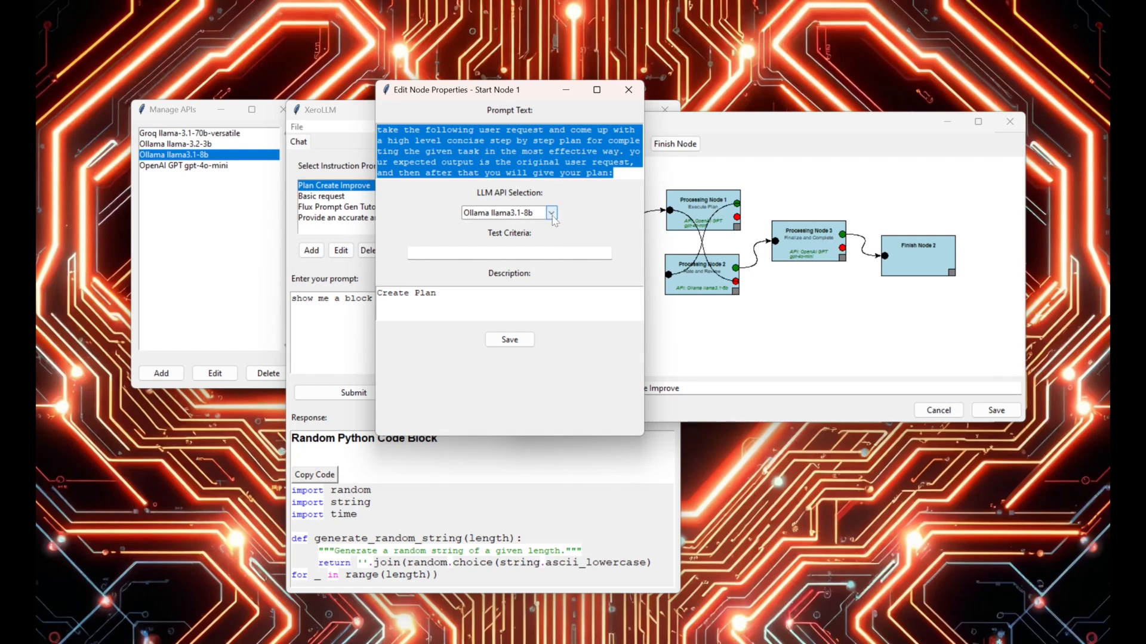
{"action": "left_click", "coordinate": [540, 254]}
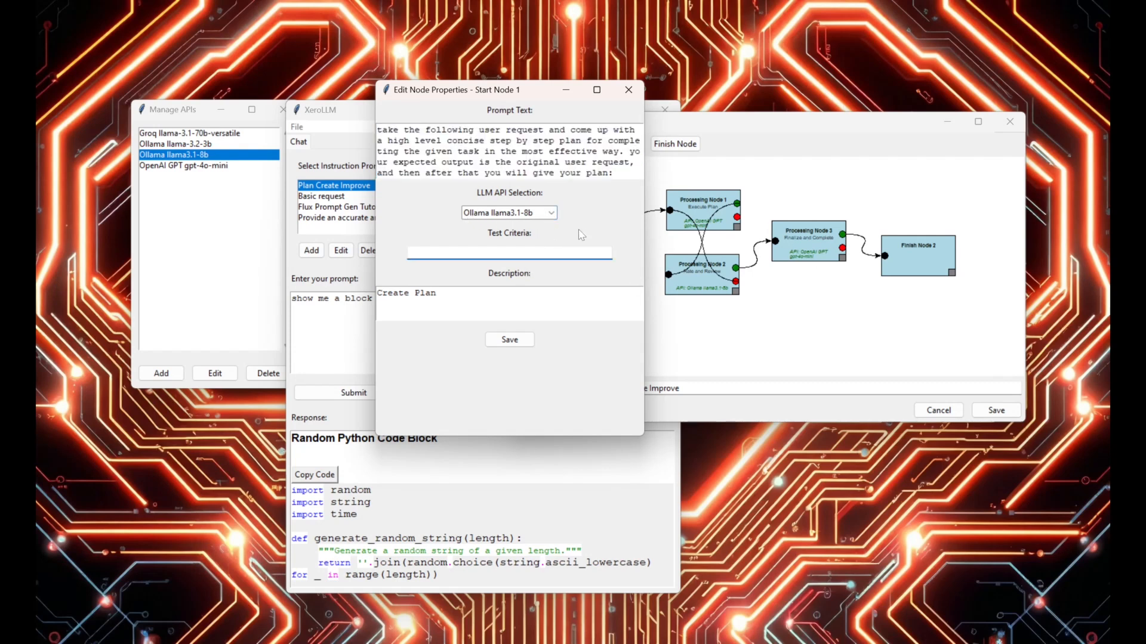
{"action": "left_click_drag", "start_coordinate": [498, 94], "coordinate": [341, 89]}
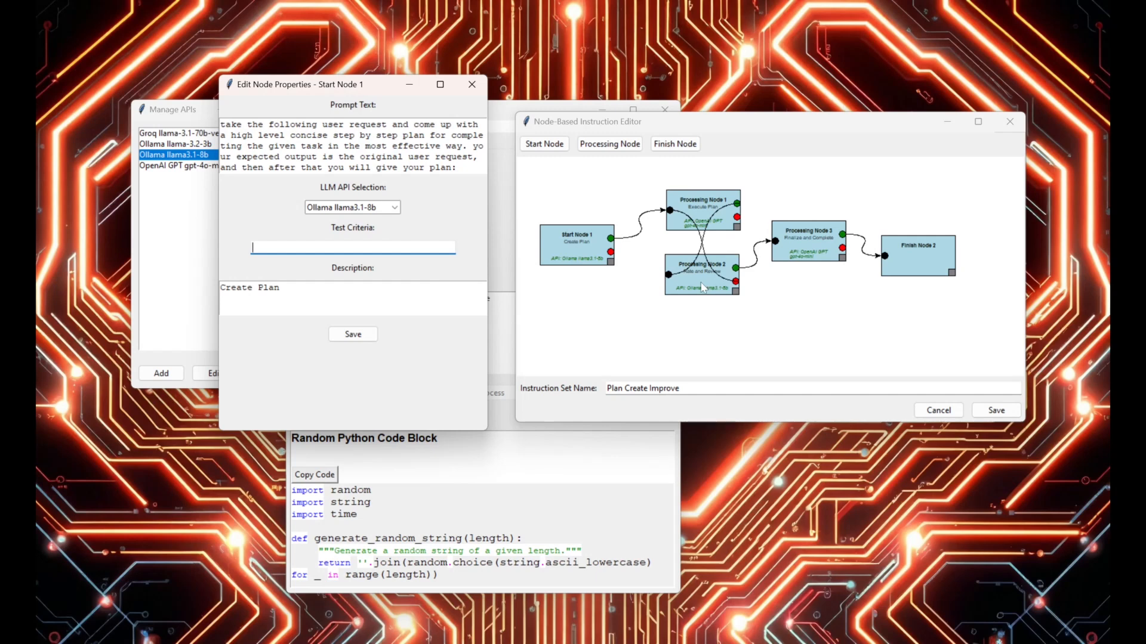
{"action": "left_click", "coordinate": [280, 288]}
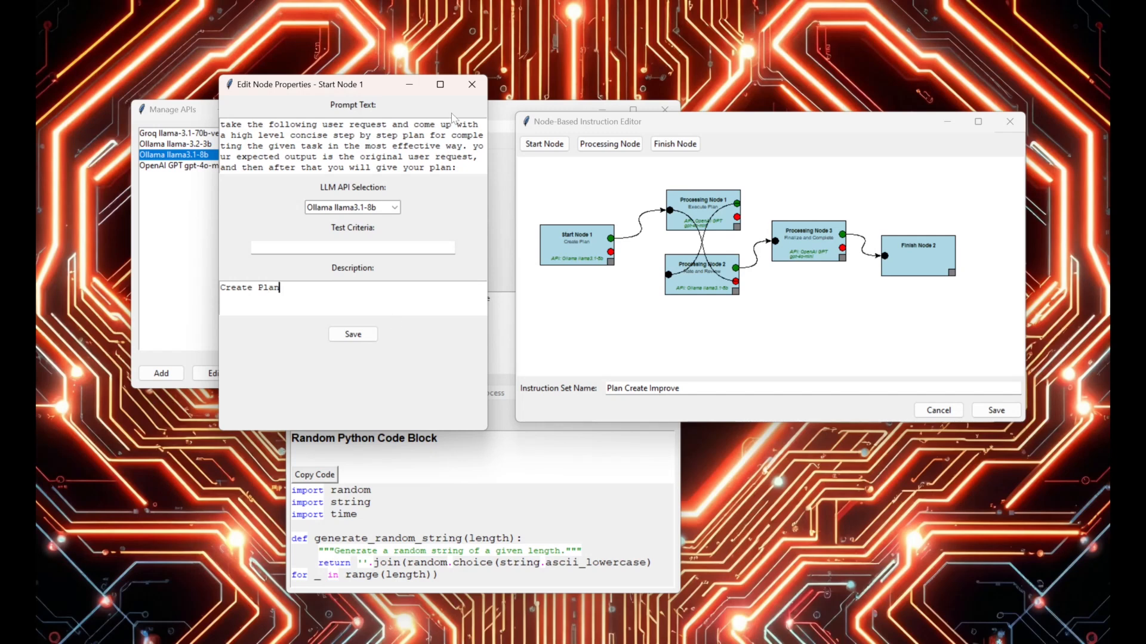
{"action": "left_click", "coordinate": [471, 84]}
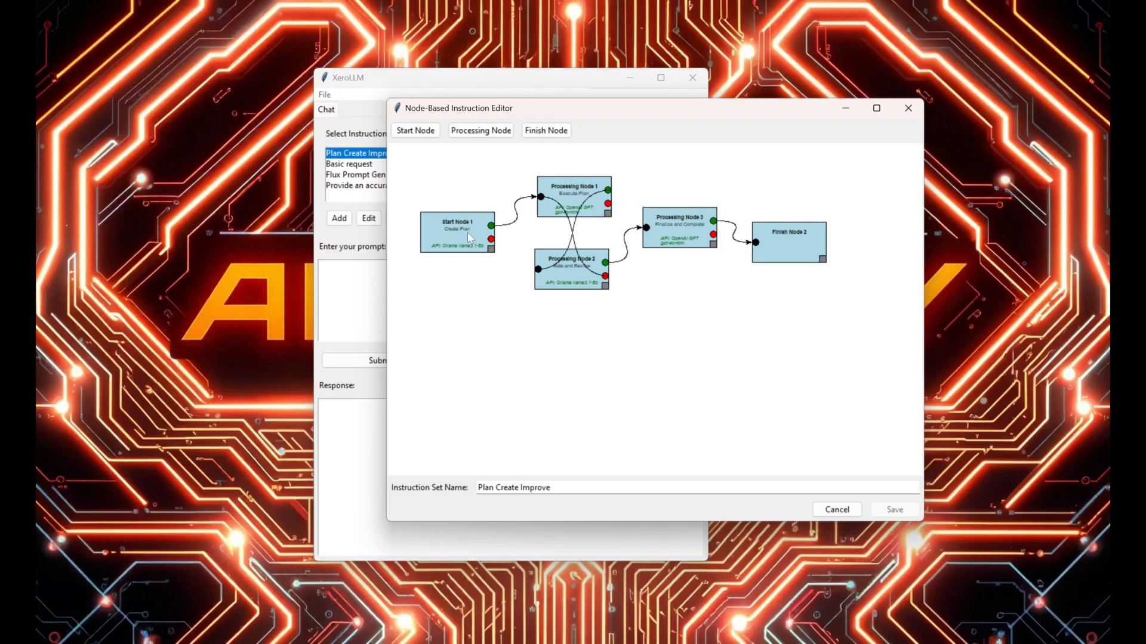
Connect Start Node 1's red output to Processing Node 2's input, check where the connection can be removed, and delete it.
{"action": "mouse_move", "coordinate": [467, 232]}
{"action": "left_mouse_down"}
{"action": "mouse_move", "coordinate": [453, 287]}
{"action": "mouse_move", "coordinate": [460, 239]}
{"action": "left_mouse_up"}
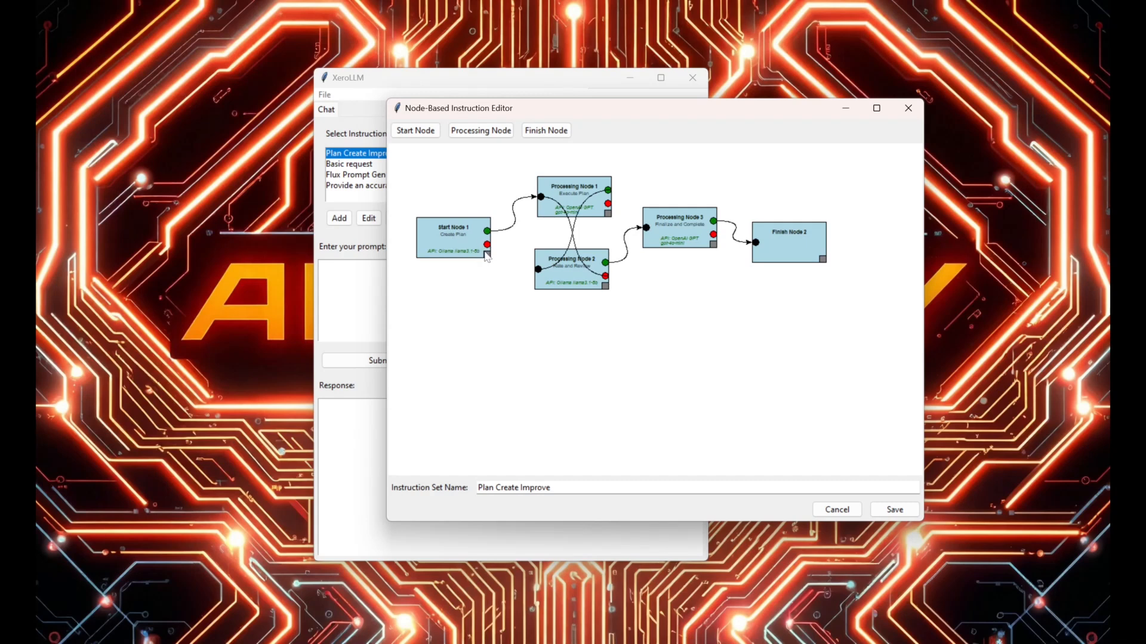
{"action": "left_click_drag", "start_coordinate": [487, 245], "coordinate": [542, 276]}
{"action": "right_click", "coordinate": [514, 259]}
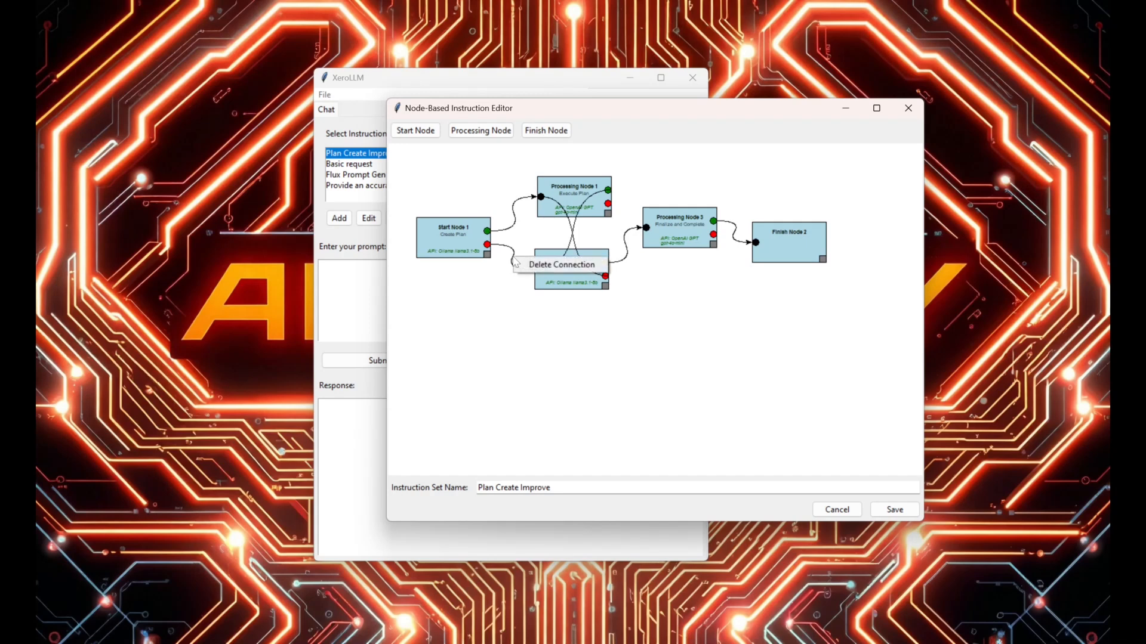
{"action": "right_click", "coordinate": [488, 248]}
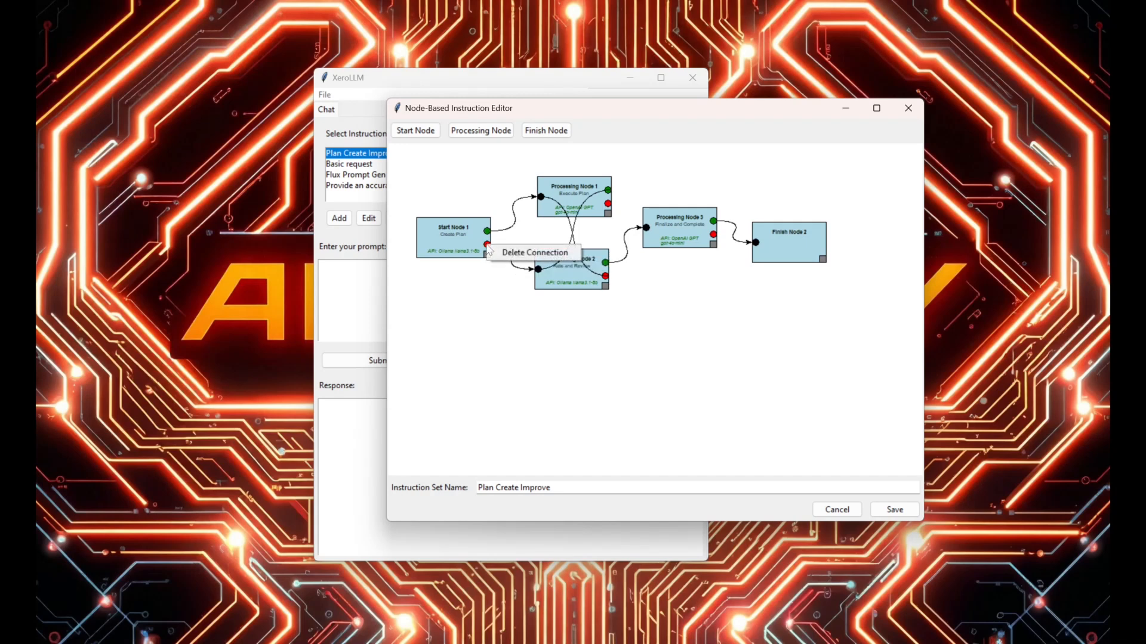
{"action": "right_click", "coordinate": [535, 270]}
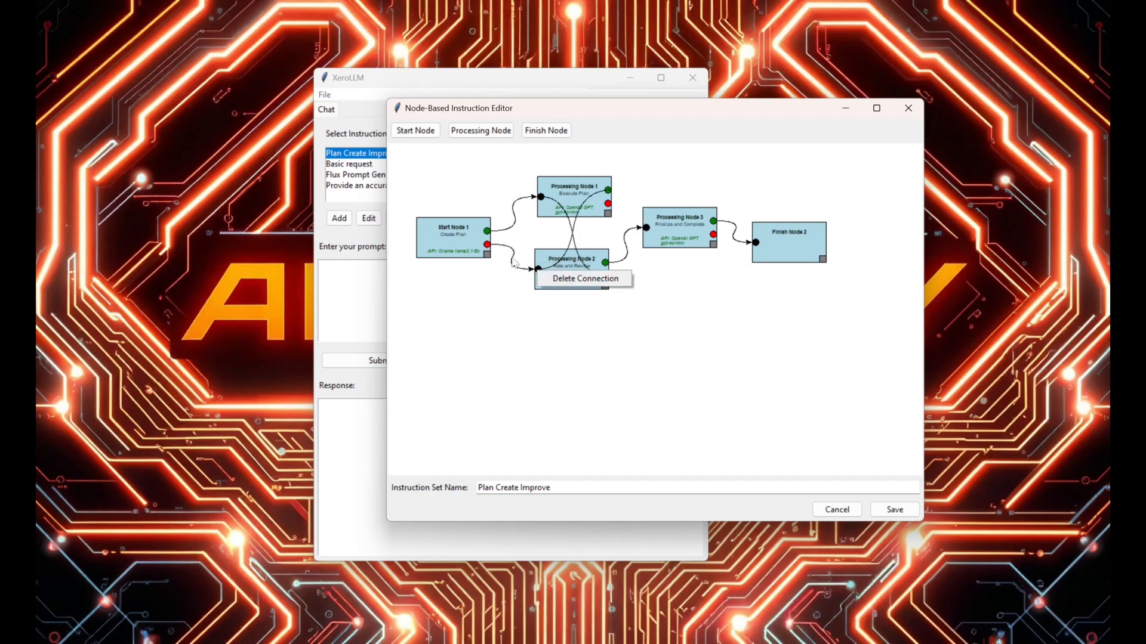
{"action": "left_click", "coordinate": [514, 264]}
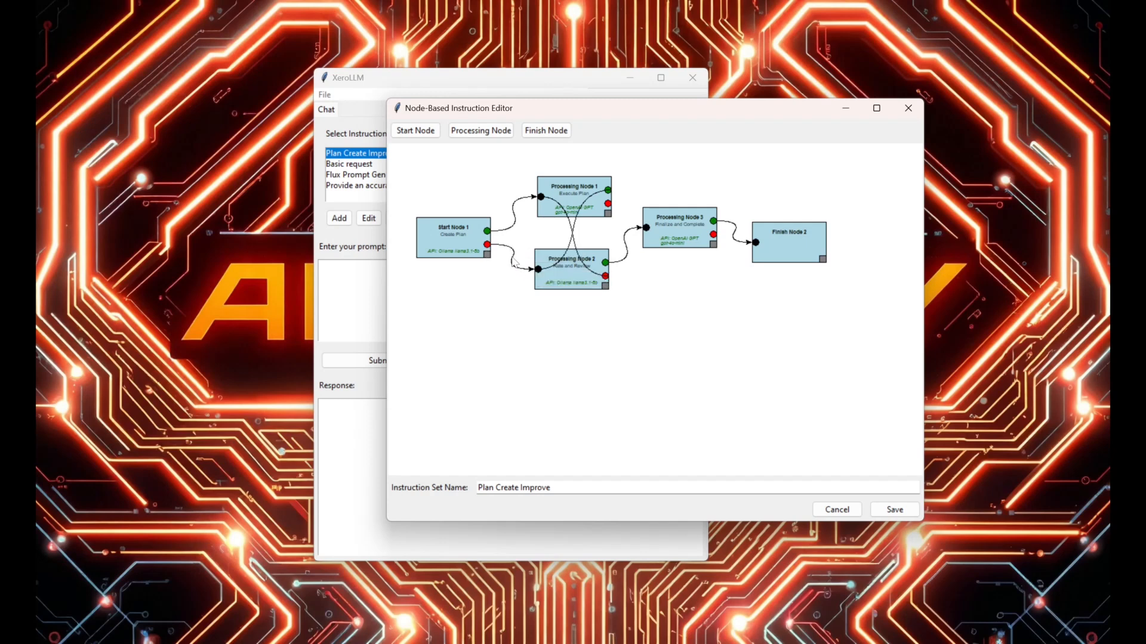
{"action": "right_click", "coordinate": [514, 263]}
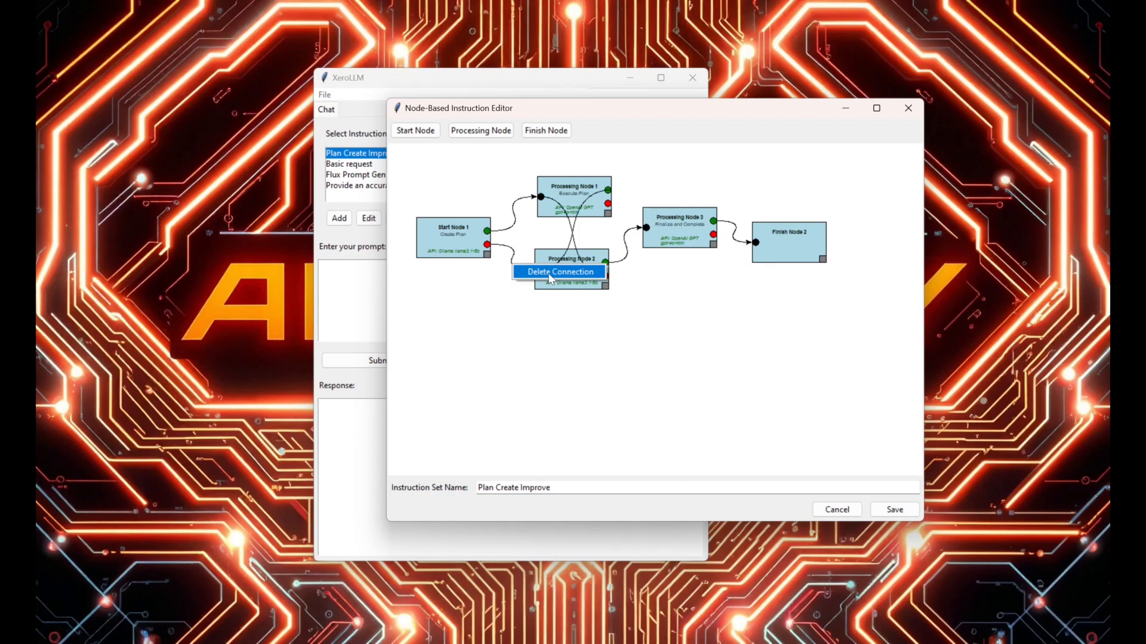
{"action": "left_click", "coordinate": [551, 276]}
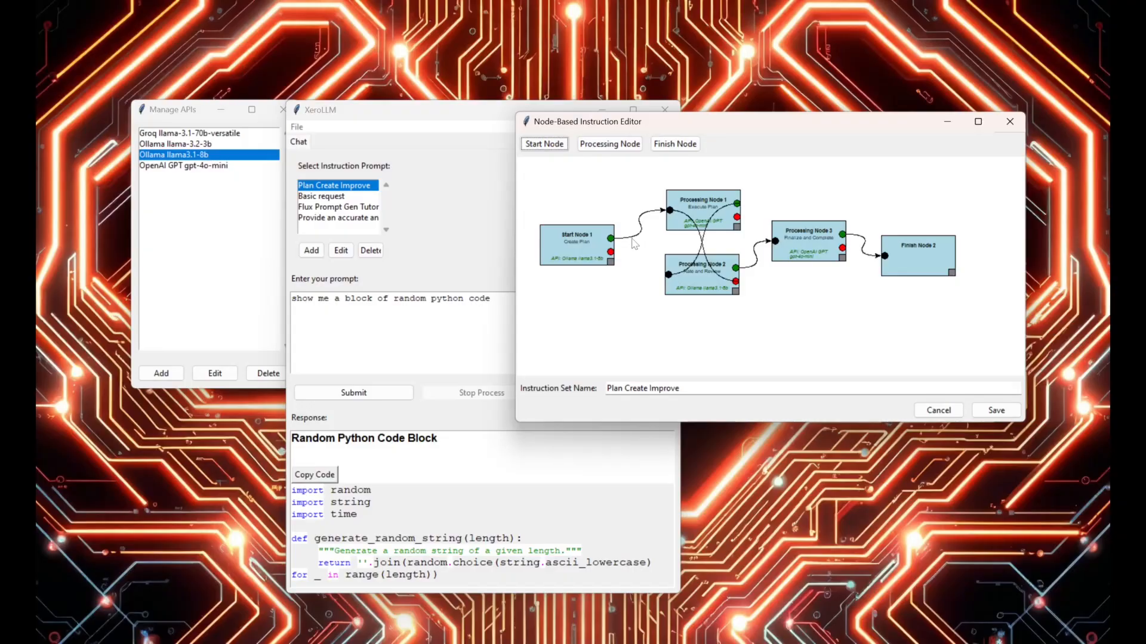
Shift Start Node 1 slightly closer to Processing Node 1, examine Processing Node 1's properties, and close them without saving.
{"action": "mouse_move", "coordinate": [578, 237]}
{"action": "left_mouse_down"}
{"action": "mouse_move", "coordinate": [578, 197]}
{"action": "mouse_move", "coordinate": [650, 280]}
{"action": "mouse_move", "coordinate": [587, 191]}
{"action": "mouse_move", "coordinate": [578, 252]}
{"action": "mouse_move", "coordinate": [586, 261]}
{"action": "mouse_move", "coordinate": [592, 249]}
{"action": "left_mouse_up"}
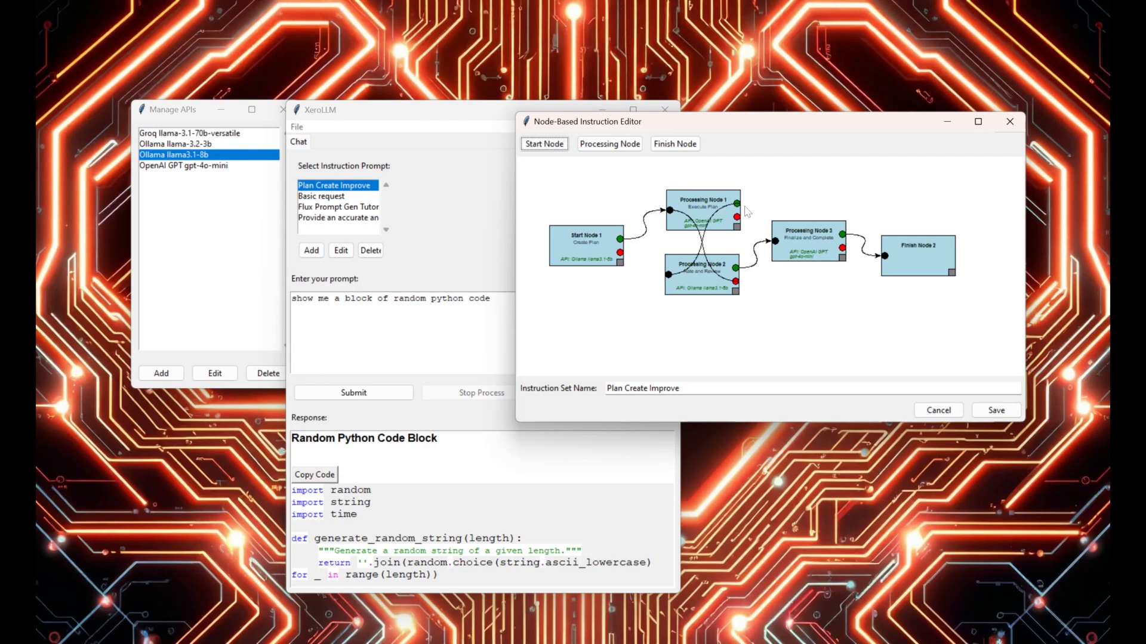
{"action": "right_click", "coordinate": [693, 206]}
{"action": "left_click", "coordinate": [710, 212]}
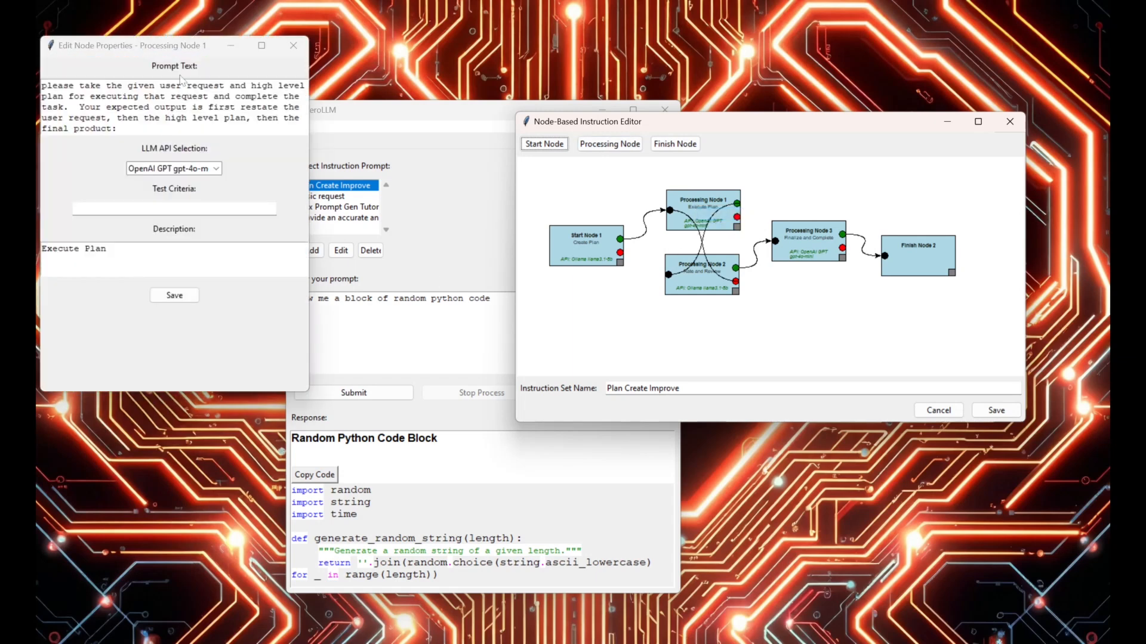
{"action": "left_click_drag", "start_coordinate": [108, 46], "coordinate": [535, 111]}
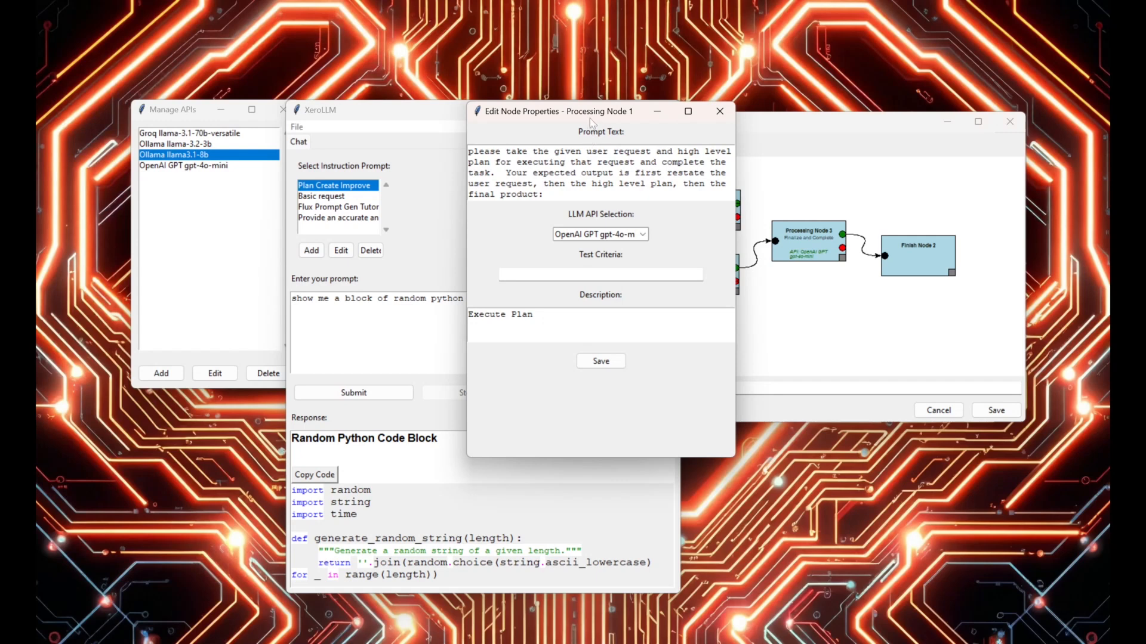
{"action": "left_click_drag", "start_coordinate": [593, 114], "coordinate": [328, 158]}
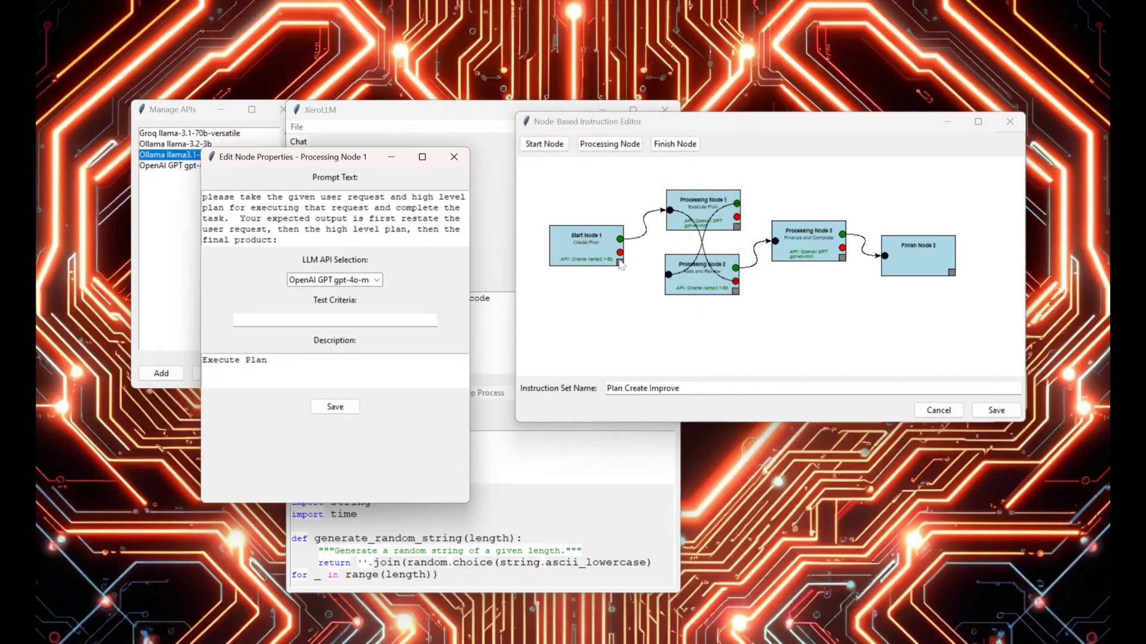
{"action": "left_click", "coordinate": [453, 157]}
Compare the prompt texts and LLM API selections of Start Node 1 and Processing Node 1 without saving changes.
{"action": "right_click", "coordinate": [578, 241]}
{"action": "left_click", "coordinate": [599, 248]}
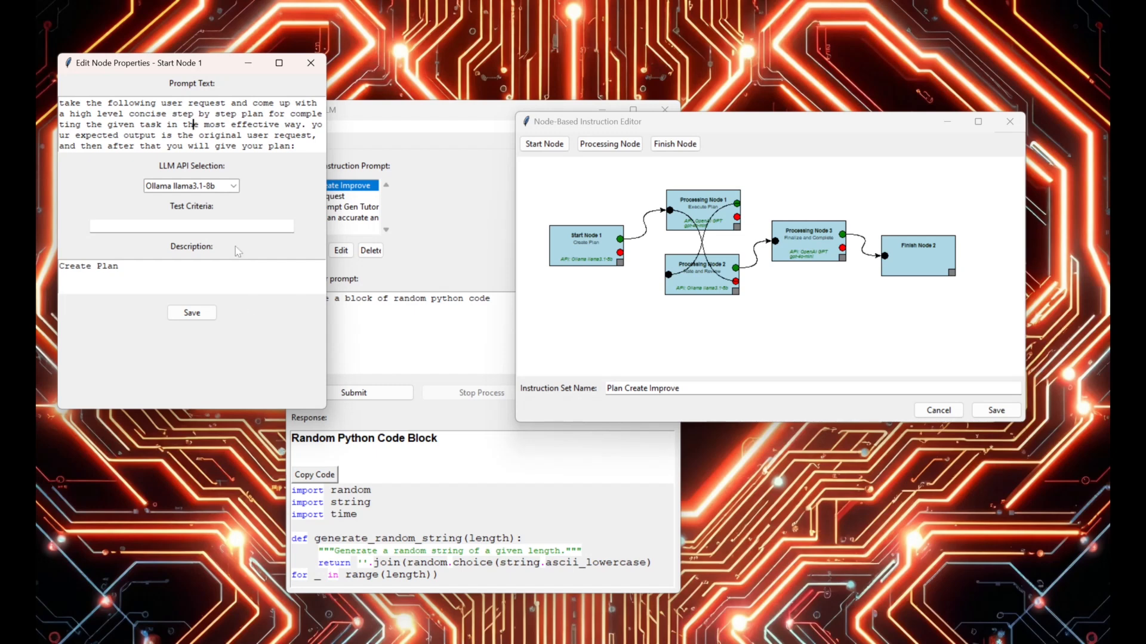
{"action": "left_click_drag", "start_coordinate": [230, 68], "coordinate": [176, 71]}
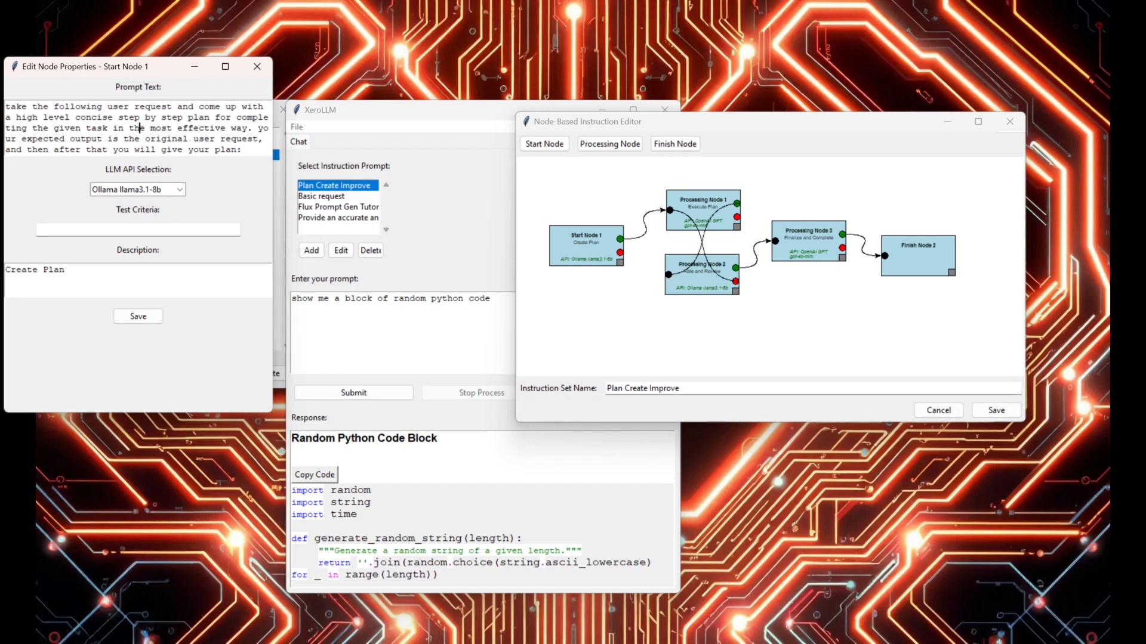
{"action": "left_click_drag", "start_coordinate": [99, 71], "coordinate": [196, 89]}
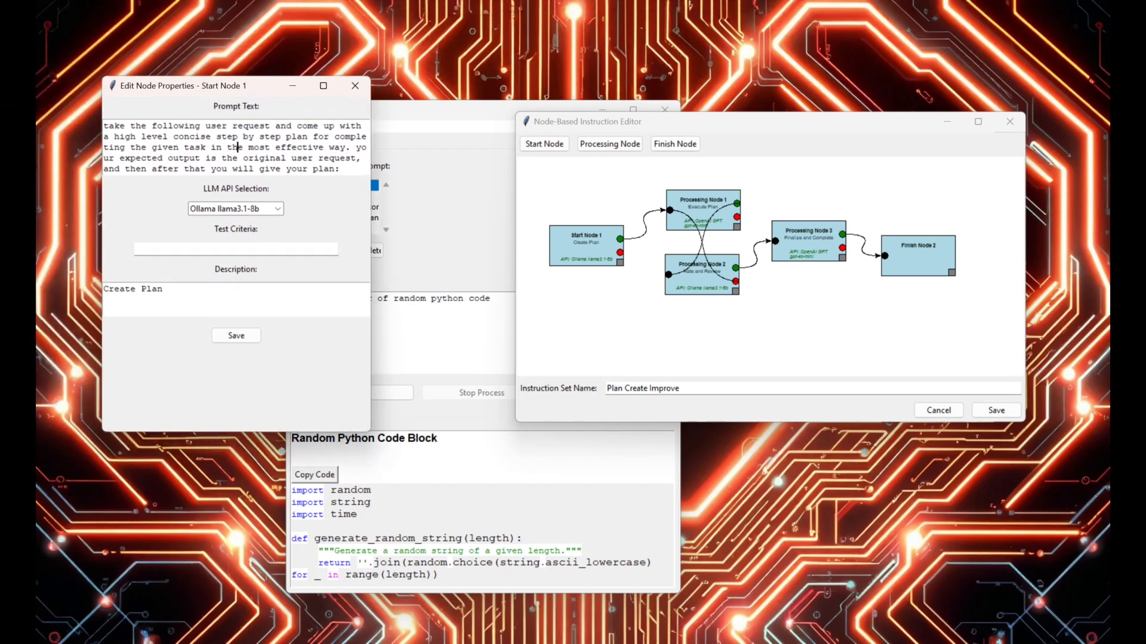
{"action": "left_click", "coordinate": [355, 85]}
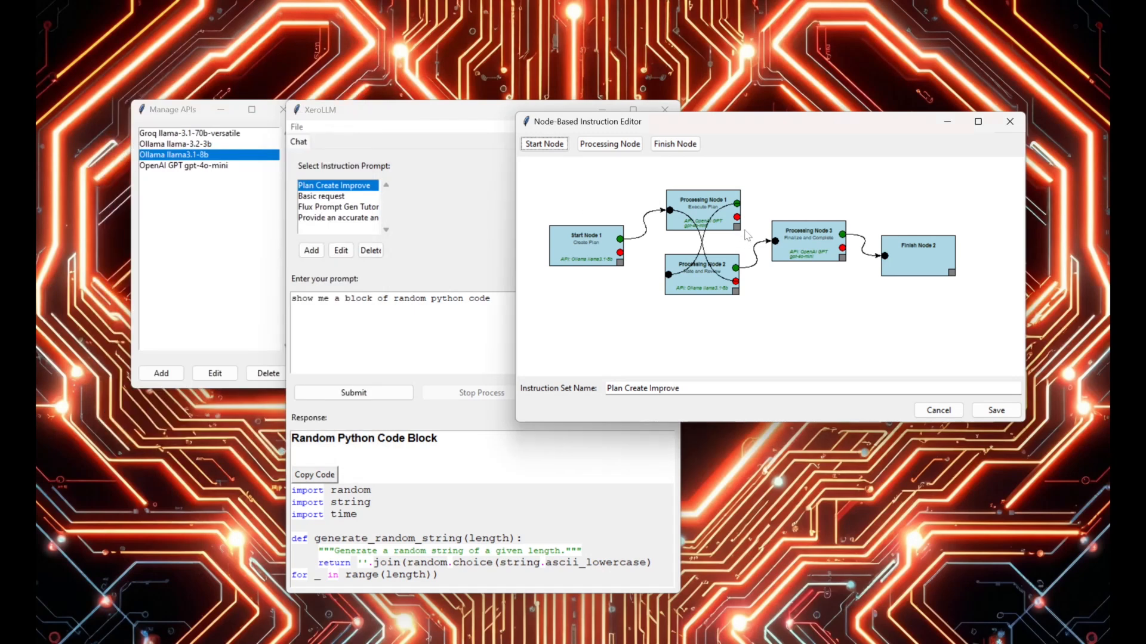
{"action": "right_click", "coordinate": [695, 207]}
{"action": "left_click", "coordinate": [719, 209]}
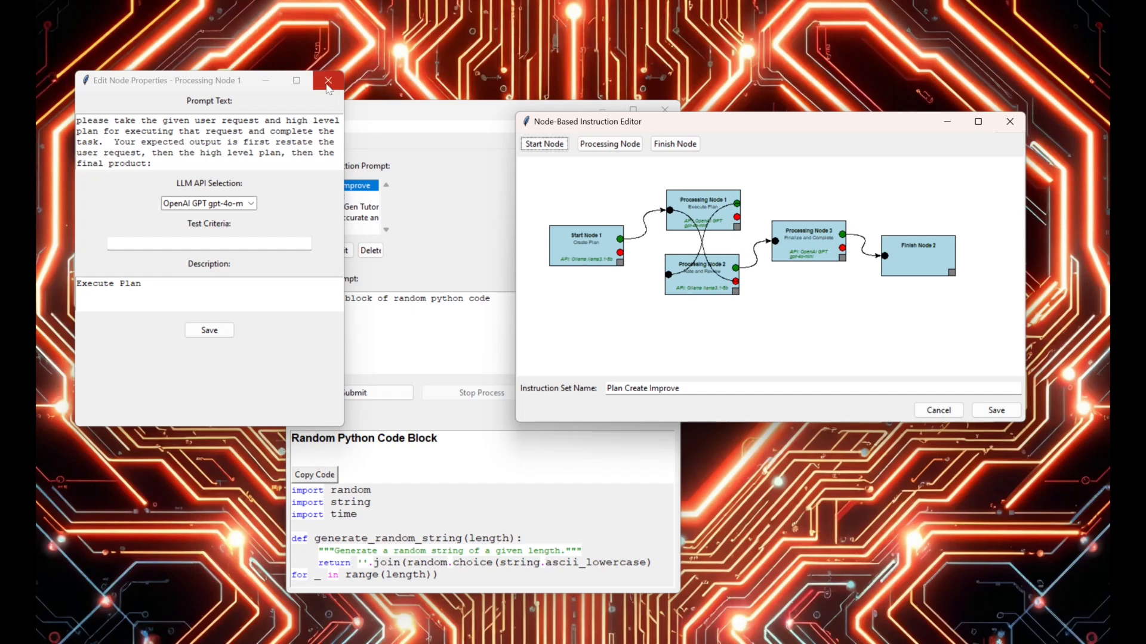
Examine Processing Node 2's full prompt text, highlighting the word REVIEWPASS in its closing rating instruction.
{"action": "right_click", "coordinate": [700, 280]}
{"action": "left_click", "coordinate": [719, 284]}
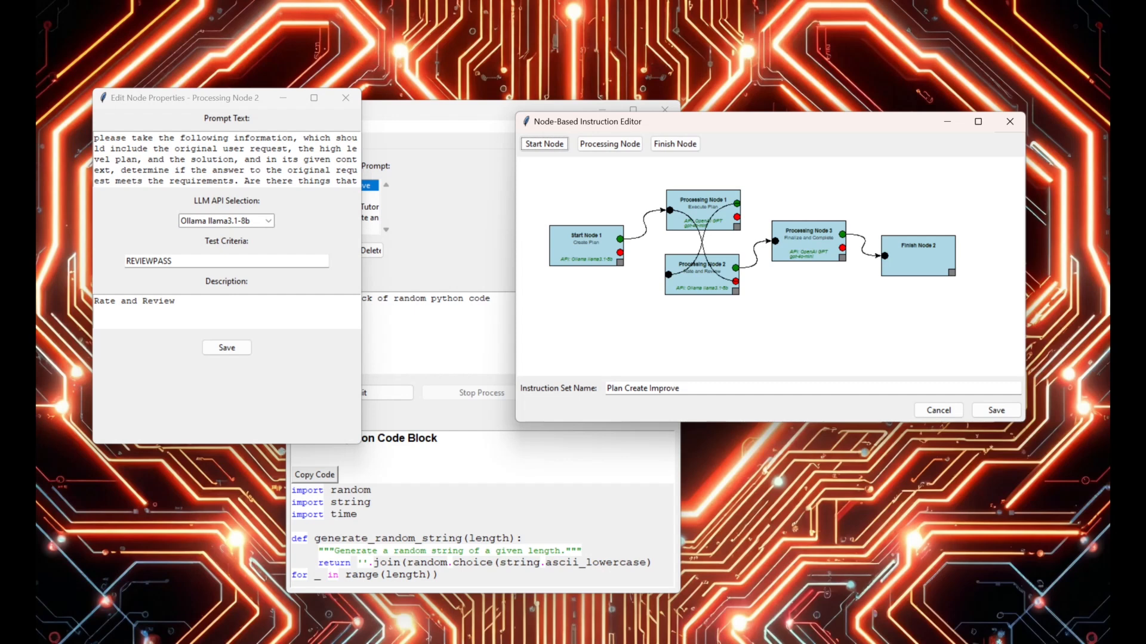
{"action": "left_click_drag", "start_coordinate": [268, 138], "coordinate": [322, 199]}
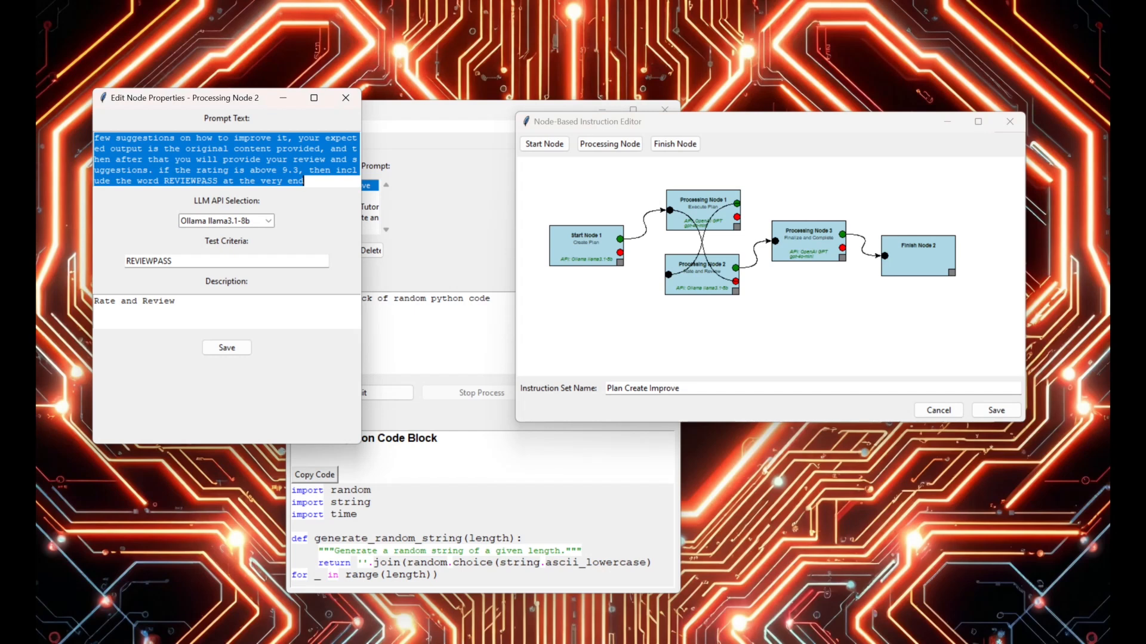
{"action": "left_click", "coordinate": [316, 181]}
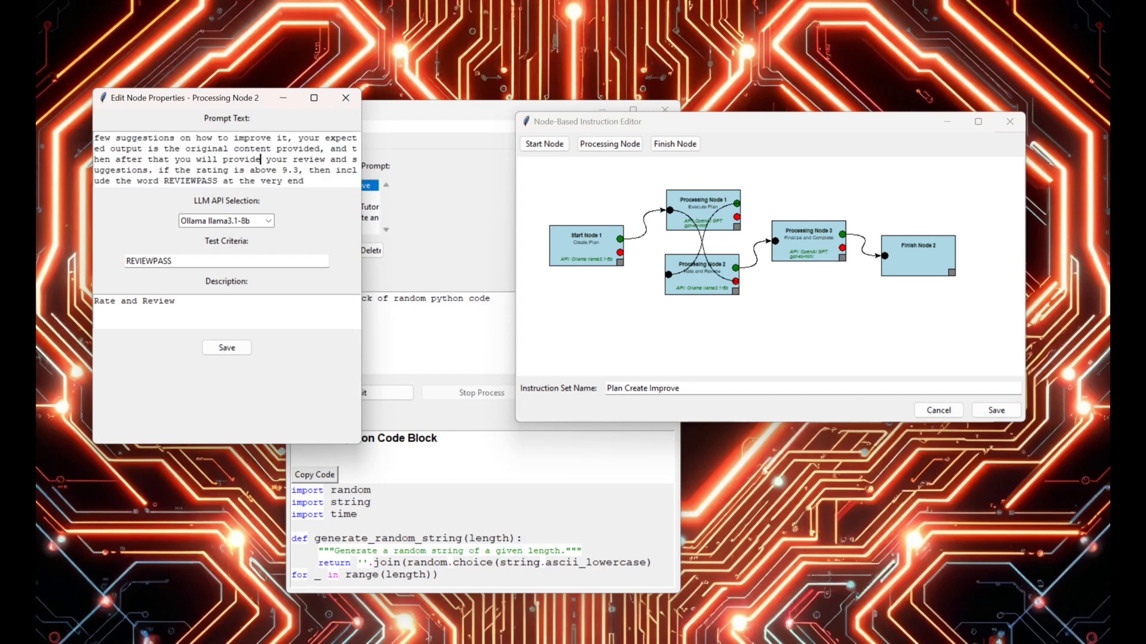
{"action": "left_click_drag", "start_coordinate": [299, 170], "coordinate": [282, 170]}
{"action": "left_click_drag", "start_coordinate": [164, 180], "coordinate": [218, 181]}
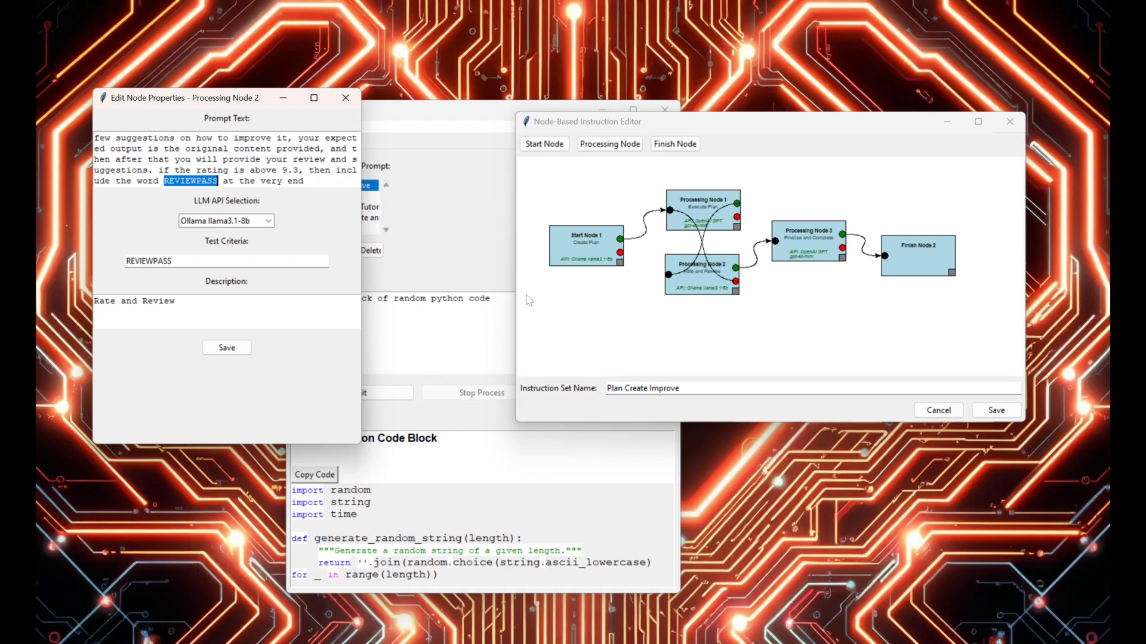
Highlight the REVIEWPASS entry in Processing Node 2's test criteria to examine the node's pass condition.
{"action": "left_click_drag", "start_coordinate": [175, 261], "coordinate": [125, 262]}
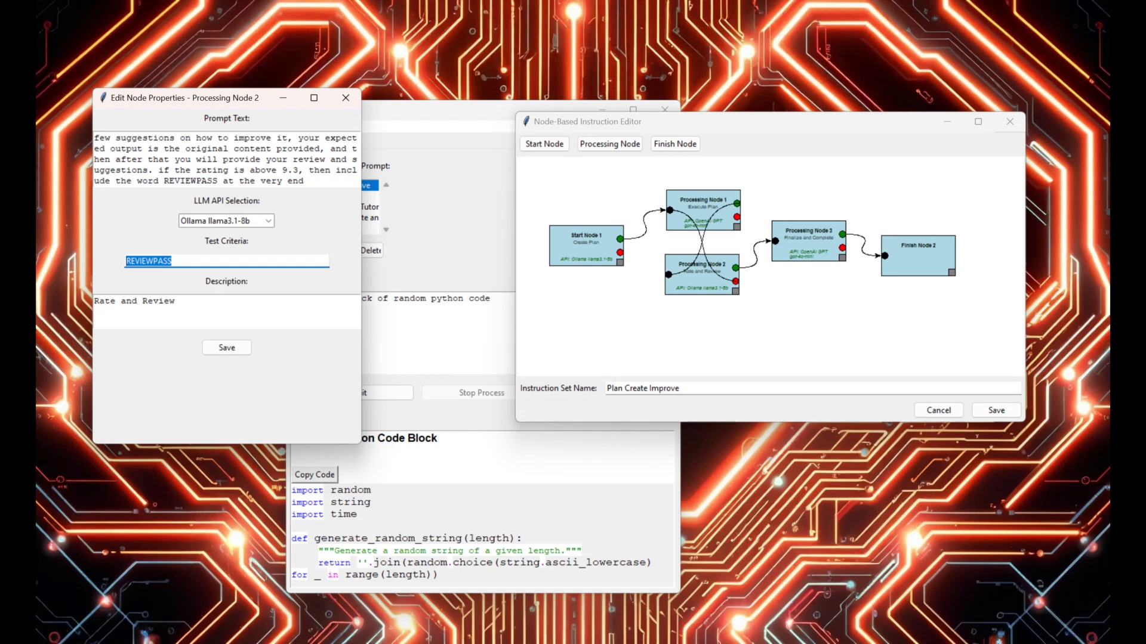
{"action": "left_click", "coordinate": [173, 262]}
{"action": "left_click_drag", "start_coordinate": [172, 262], "coordinate": [114, 263]}
{"action": "left_click", "coordinate": [173, 261]}
{"action": "key", "text": "ctrl+a"}
Examine Processing Node 3's prompt text and settings, and close the properties of Processing Nodes 3 and 2 without saving.
{"action": "left_click", "coordinate": [816, 241]}
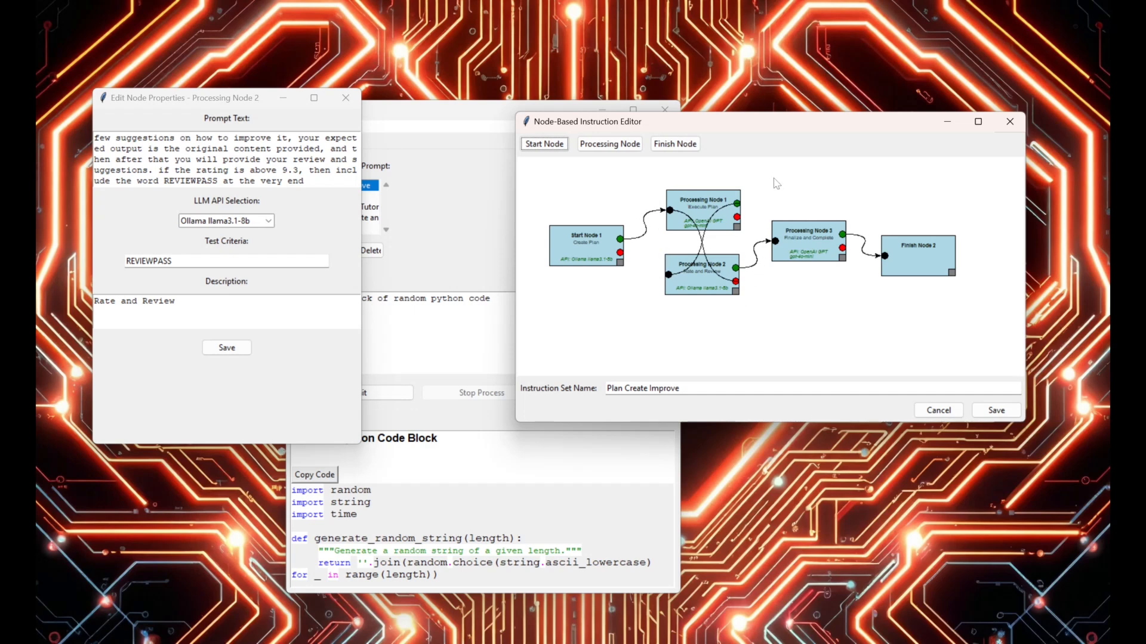
{"action": "right_click", "coordinate": [810, 247]}
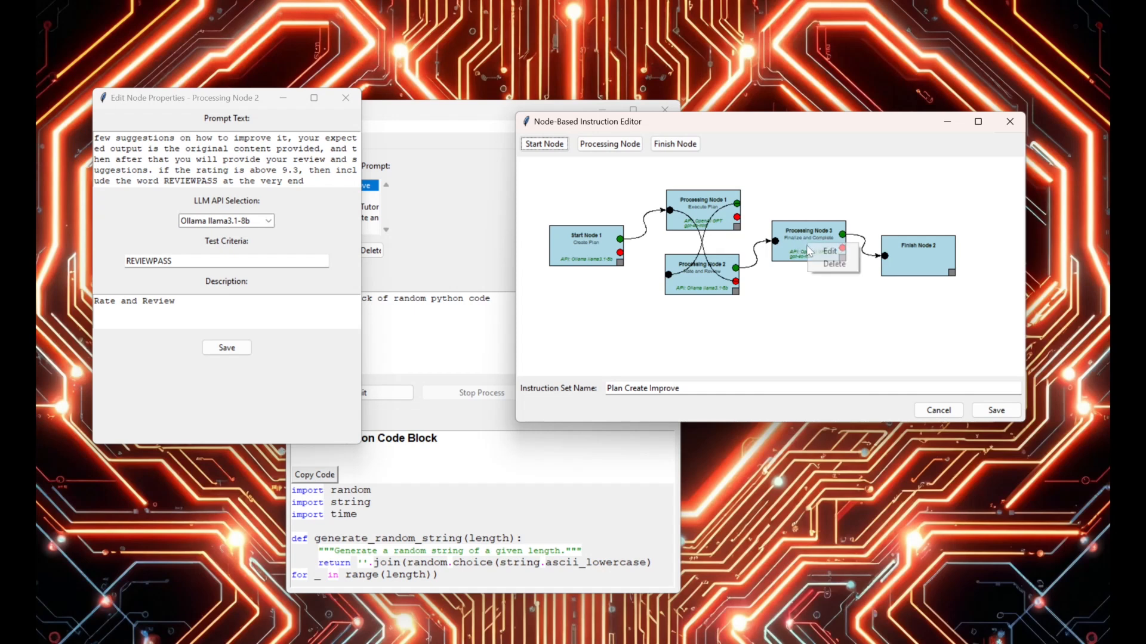
{"action": "left_click", "coordinate": [817, 253]}
{"action": "left_click_drag", "start_coordinate": [232, 116], "coordinate": [499, 219]}
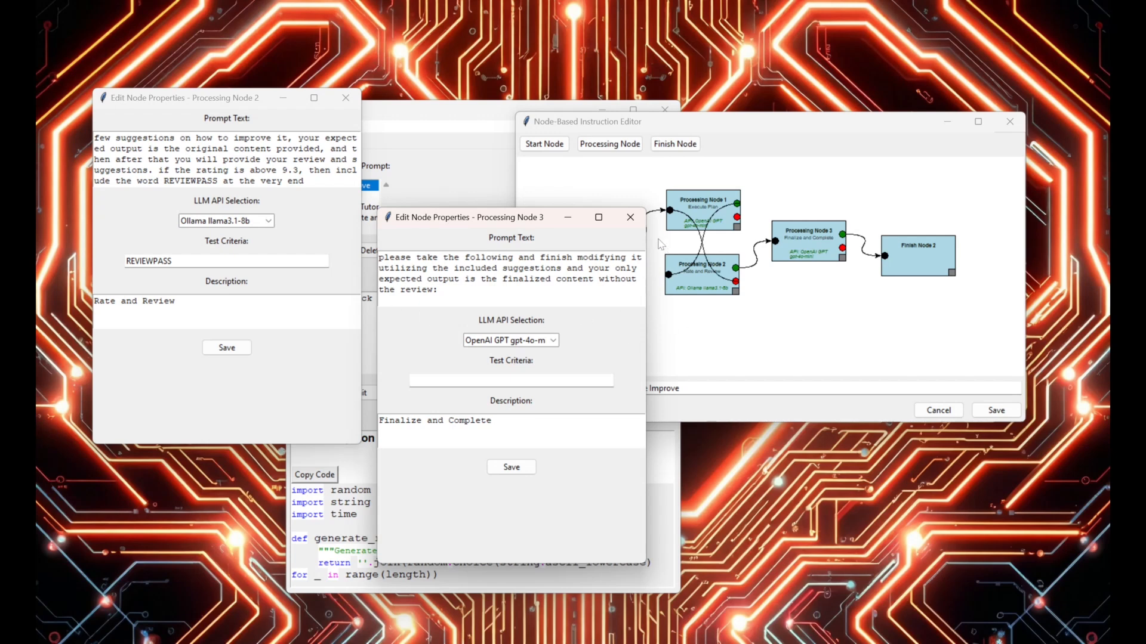
{"action": "left_click", "coordinate": [630, 217]}
{"action": "left_click", "coordinate": [345, 98]}
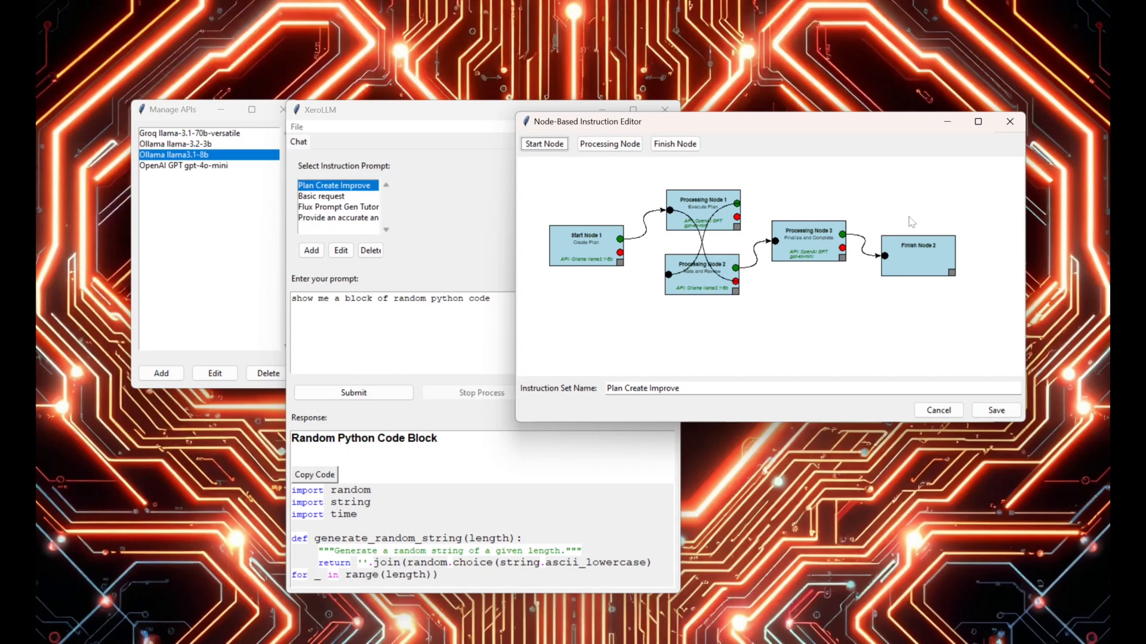
Arrange the chat window beside the node editor and submit the prompt "write a blog post on how king kong would get his ass kicked by Godzilla".
{"action": "mouse_move", "coordinate": [778, 127]}
{"action": "left_mouse_down"}
{"action": "mouse_move", "coordinate": [846, 114]}
{"action": "mouse_move", "coordinate": [798, 123]}
{"action": "left_mouse_up"}
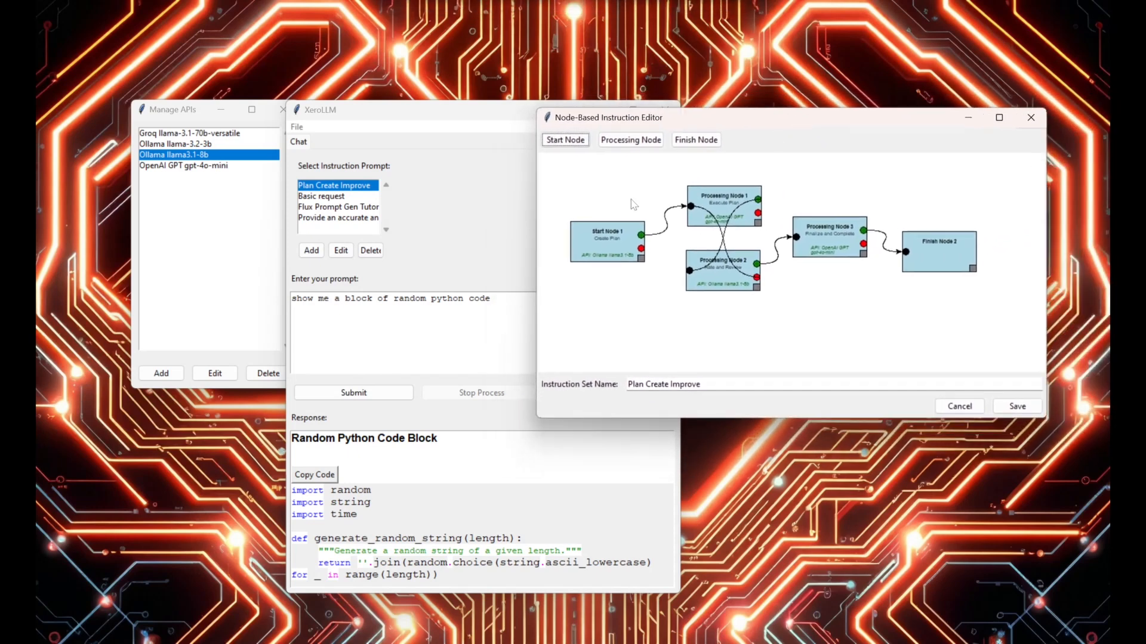
{"action": "left_click_drag", "start_coordinate": [370, 112], "coordinate": [216, 108]}
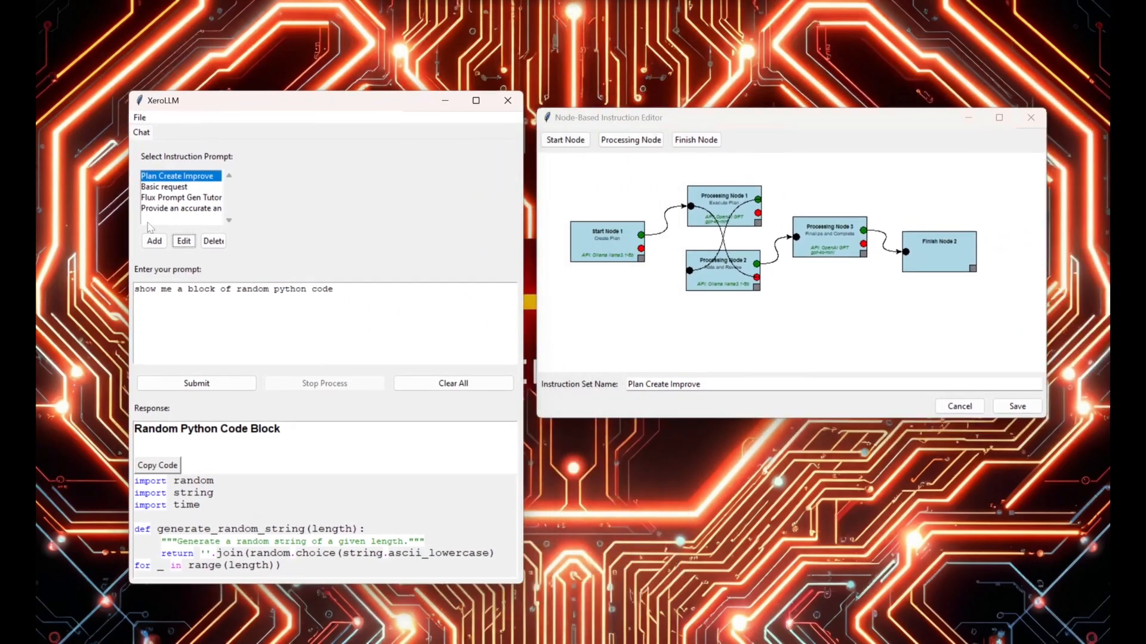
{"action": "left_click", "coordinate": [333, 289]}
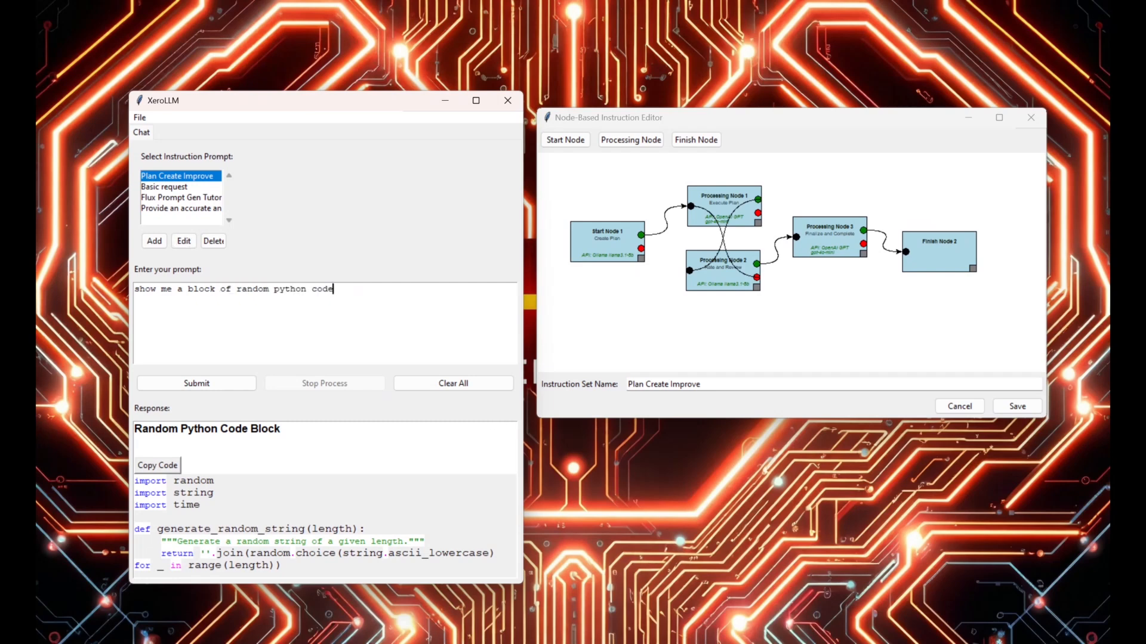
{"action": "key", "text": "ctrl+a"}
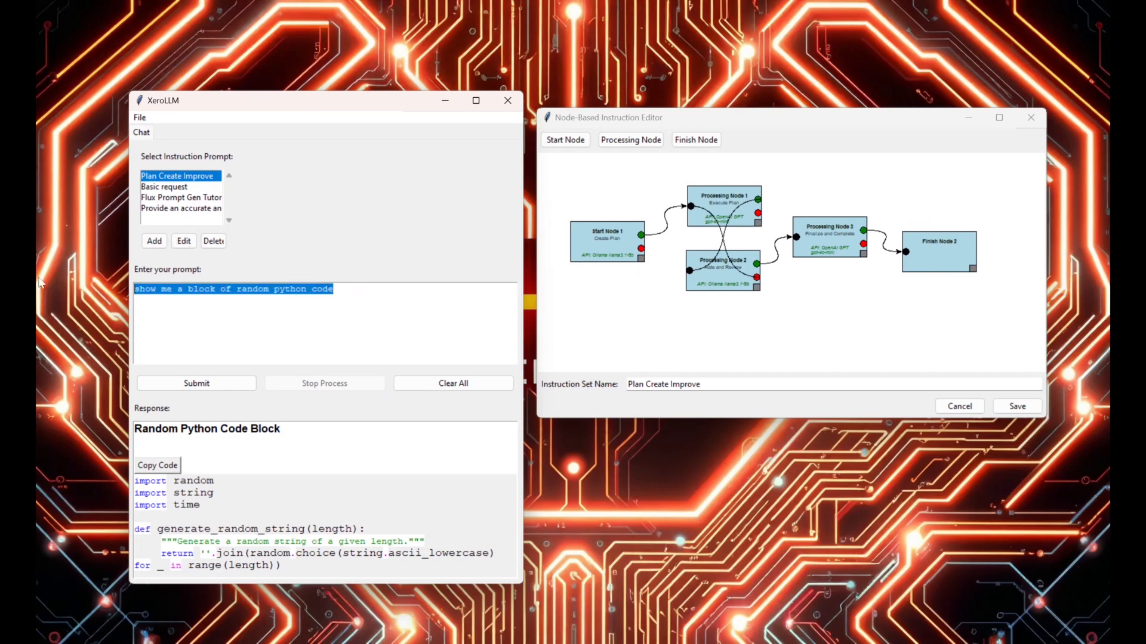
{"action": "type", "text": "wr"}
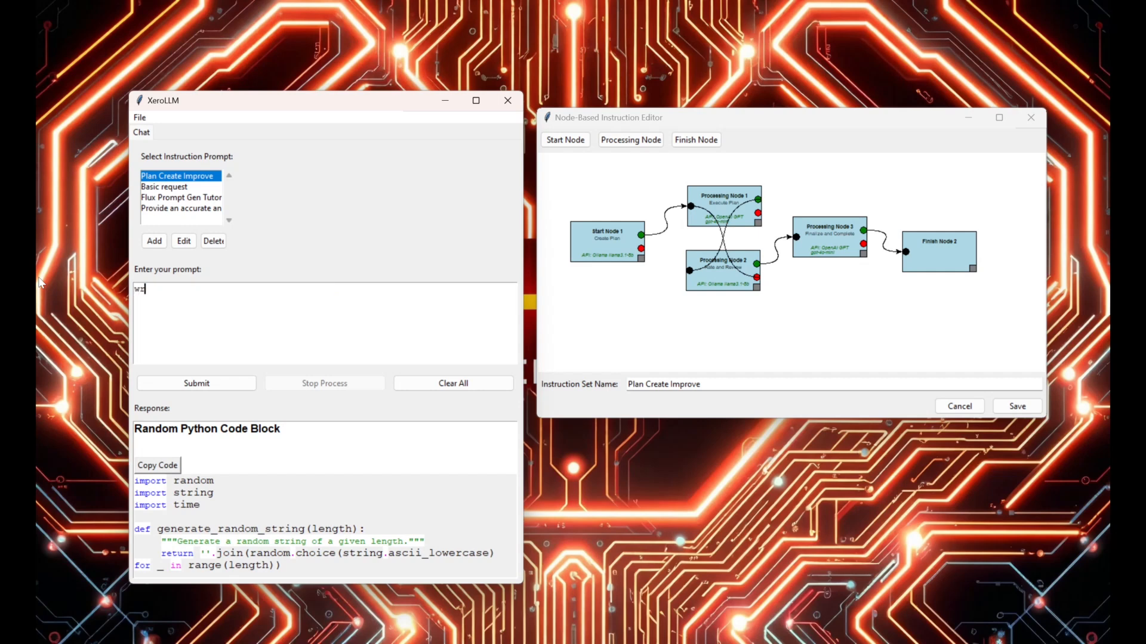
{"action": "type", "text": "ite a blog post on l"}
{"action": "key", "text": "BackSpace"}
{"action": "type", "text": "how "}
{"action": "type", "text": "kink"}
{"action": "type", "text": " kong "}
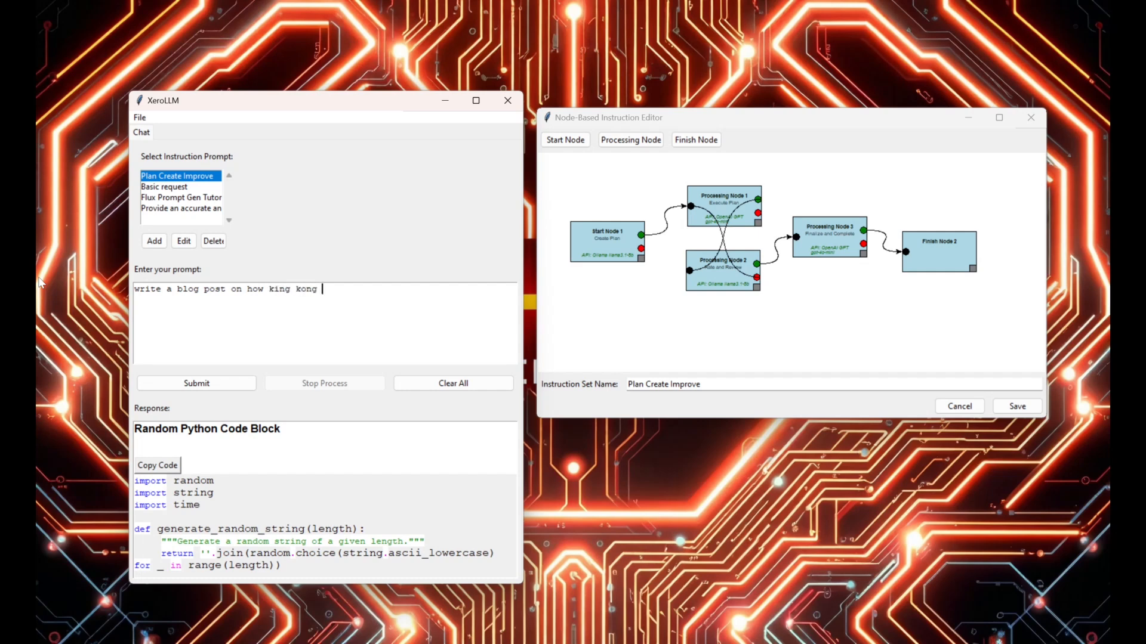
{"action": "type", "text": "would get his ass kicked by"}
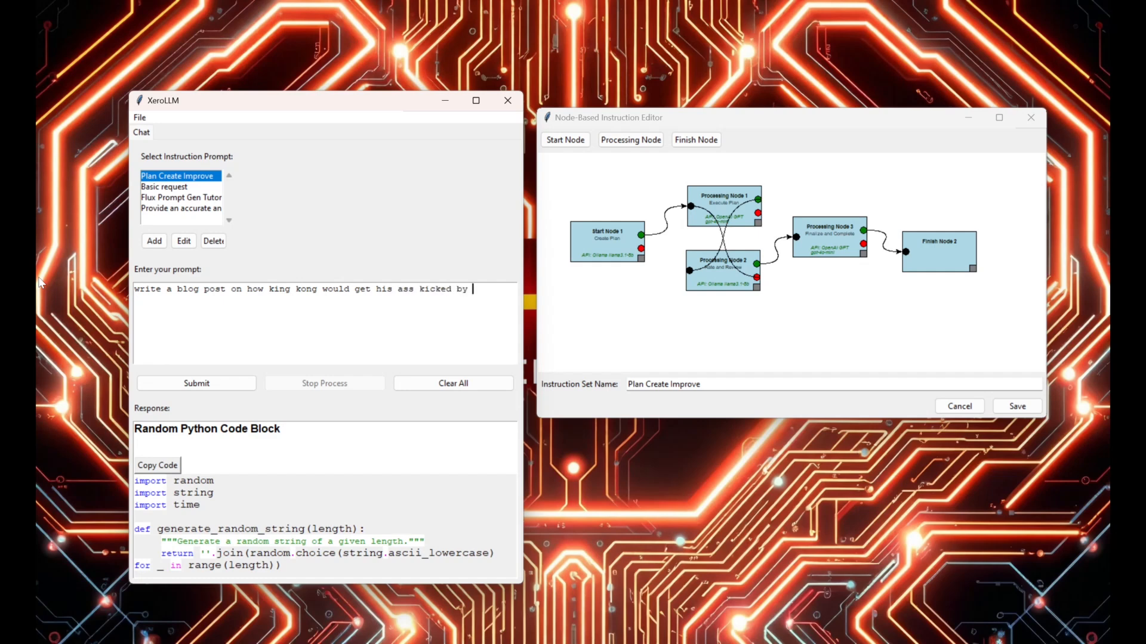
{"action": "type", "text": " Godzilla"}
{"action": "left_click", "coordinate": [211, 384]}
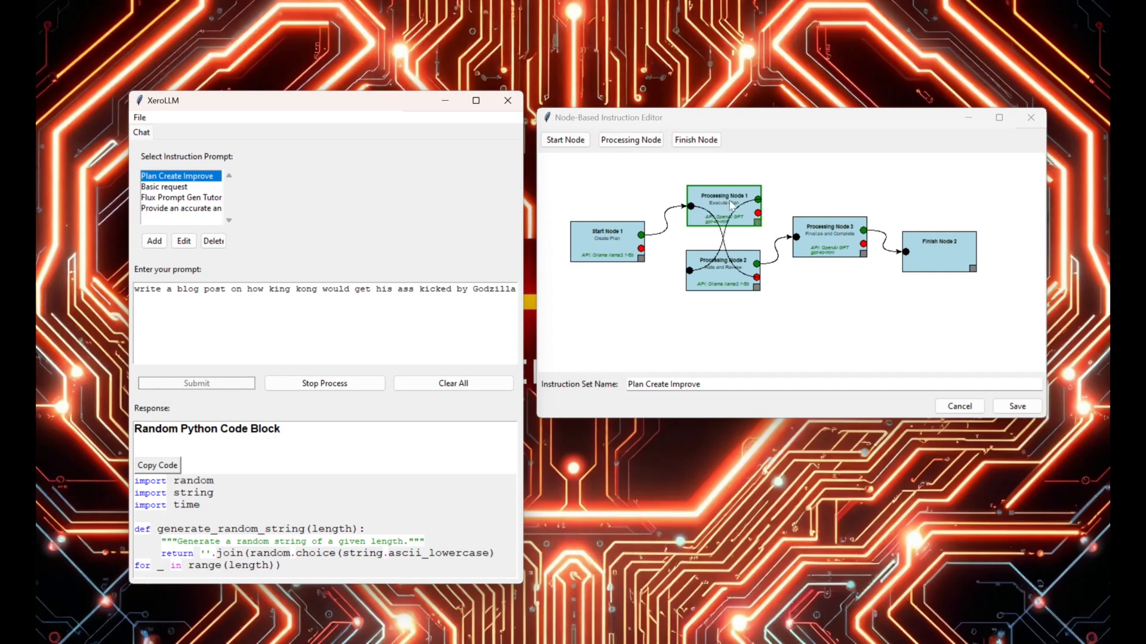
Follow the active node in the editor while the request runs, and read the generated blog post through its conclusion.
{"action": "left_click", "coordinate": [733, 276]}
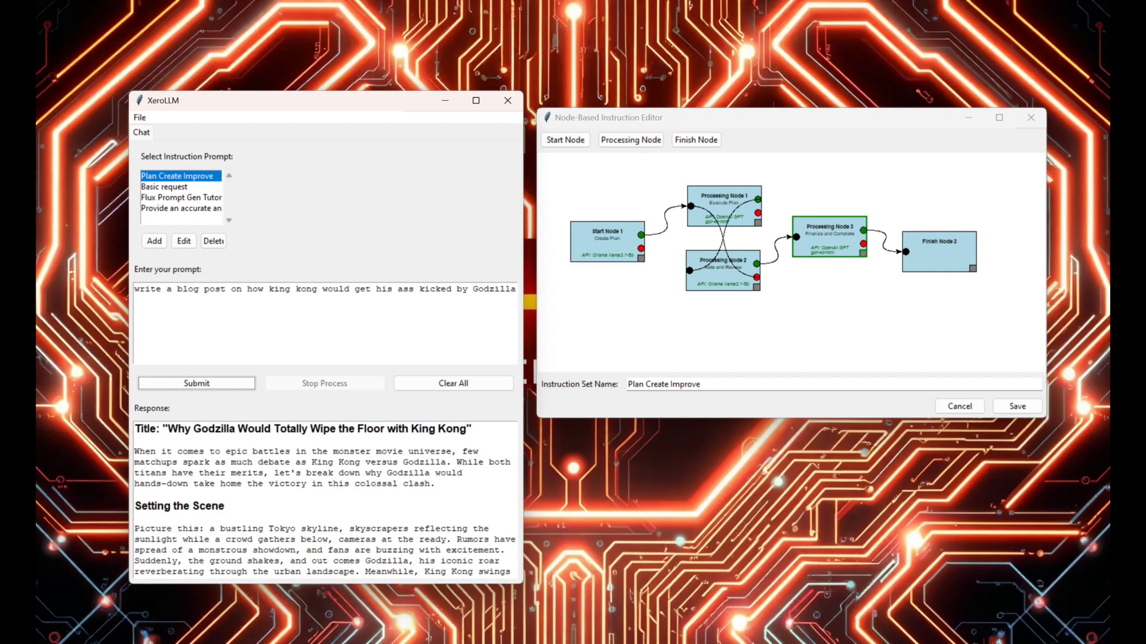
{"action": "left_click", "coordinate": [326, 500]}
{"action": "scroll", "coordinate": [325, 500], "scroll_direction": "down", "scroll_amount": 18}
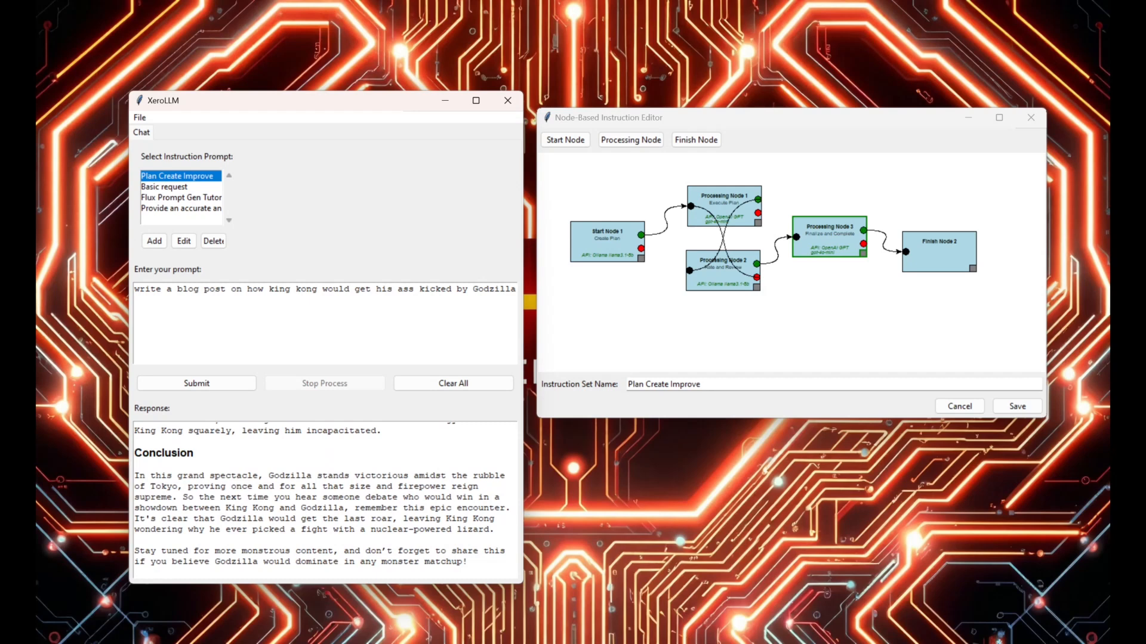
Return to the start of the generated blog post and highlight its title and opening paragraph for reading.
{"action": "scroll", "coordinate": [325, 500], "scroll_direction": "up", "scroll_amount": 18}
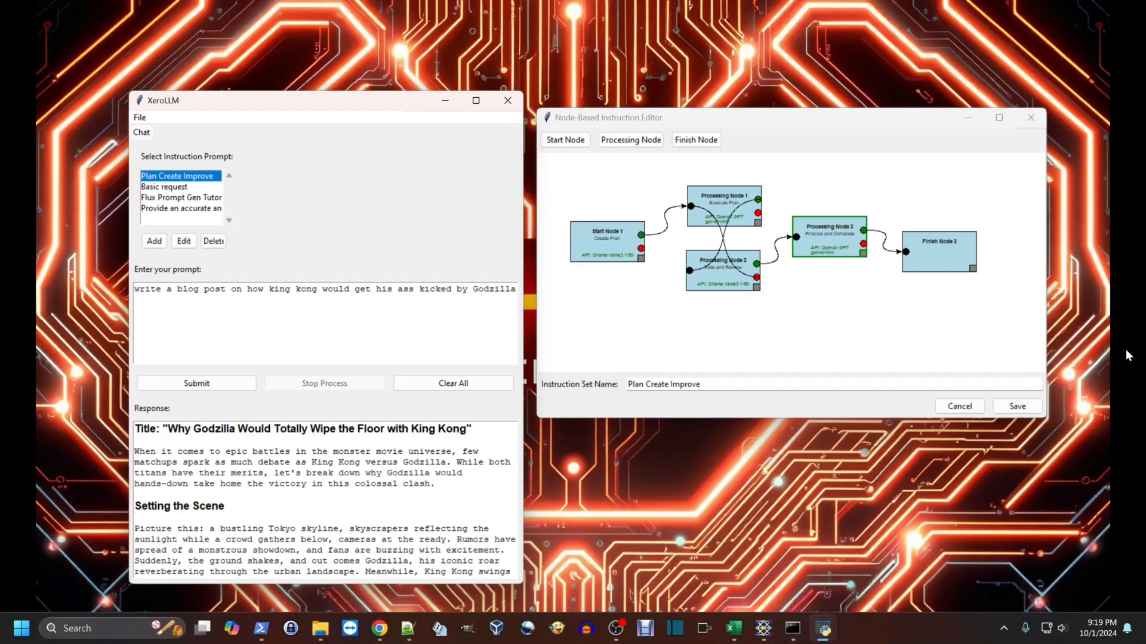
{"action": "left_click", "coordinate": [792, 628]}
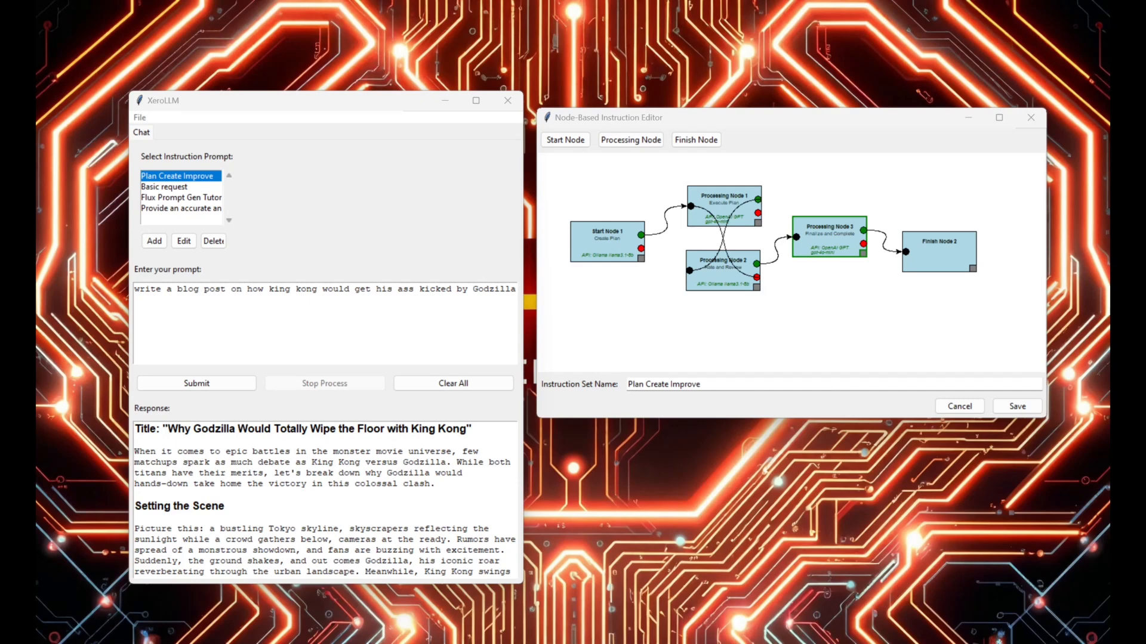
{"action": "left_click_drag", "start_coordinate": [135, 428], "coordinate": [360, 469]}
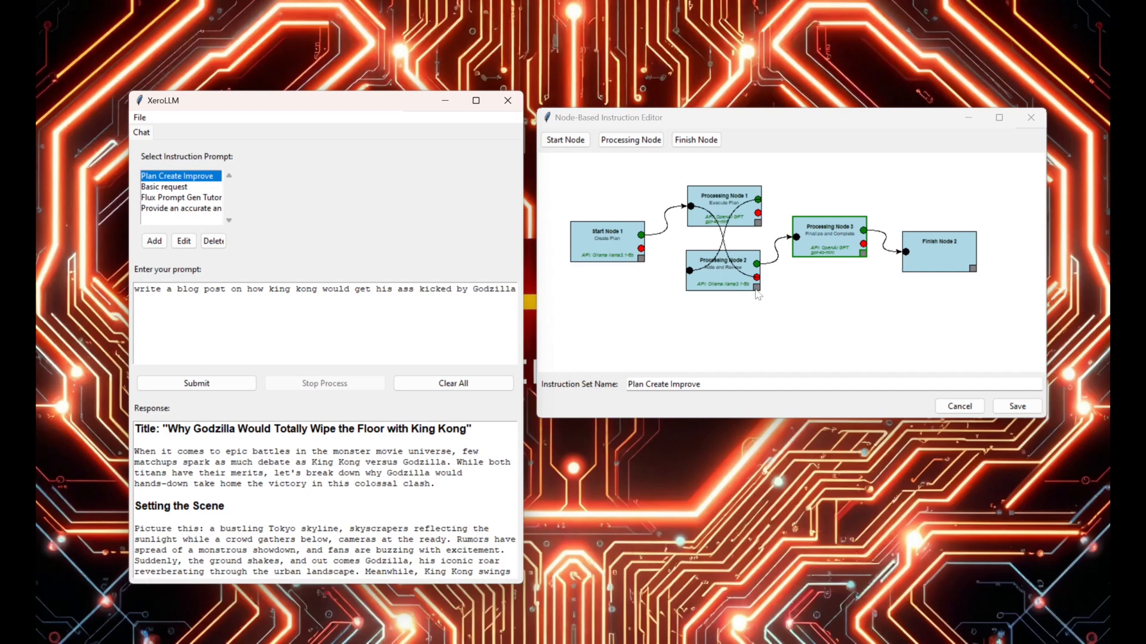
Slightly adjust Processing Node 2's size, then save the Plan Create Improve instruction set and close its editor.
{"action": "mouse_move", "coordinate": [757, 288]}
{"action": "left_mouse_down"}
{"action": "mouse_move", "coordinate": [820, 352]}
{"action": "mouse_move", "coordinate": [756, 288]}
{"action": "left_mouse_up"}
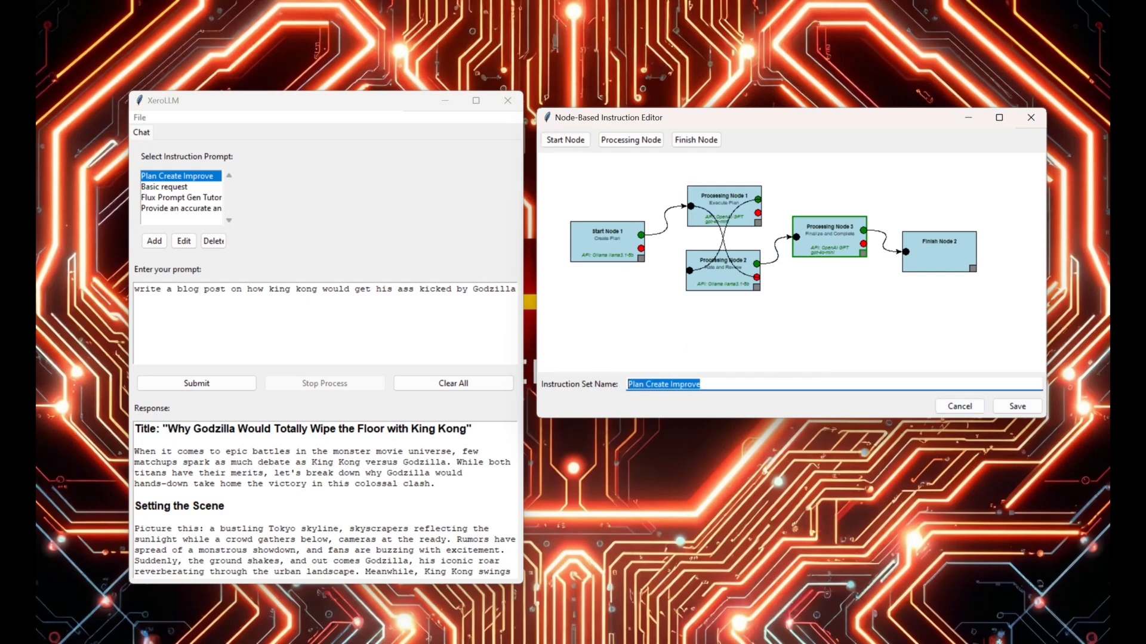
{"action": "left_click", "coordinate": [1017, 406]}
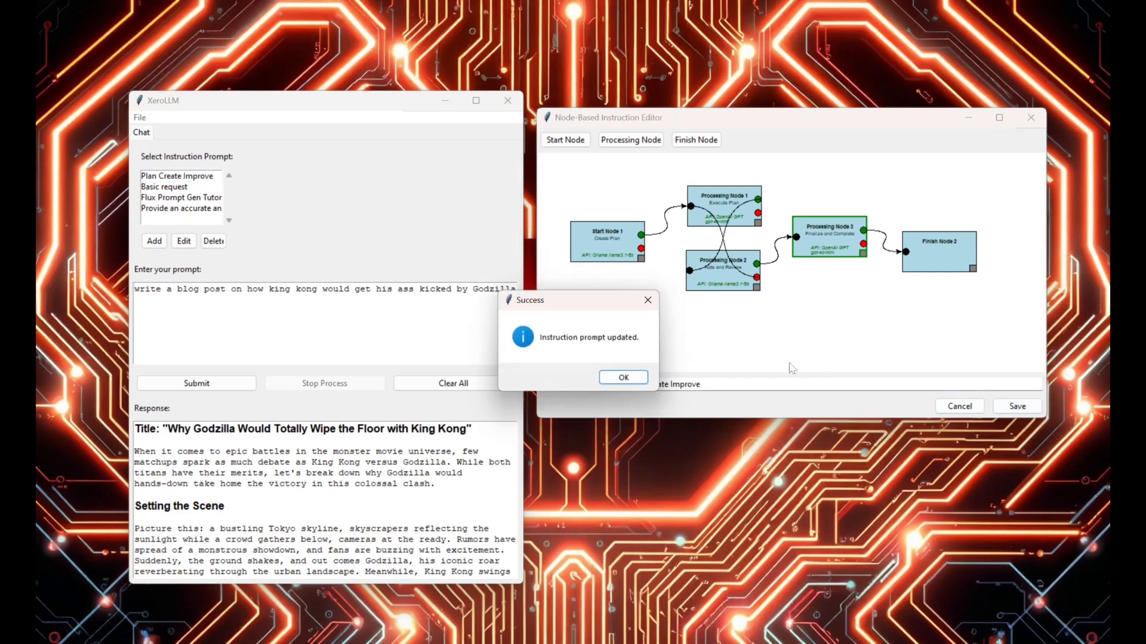
{"action": "left_click", "coordinate": [623, 377]}
{"action": "left_click", "coordinate": [1031, 118]}
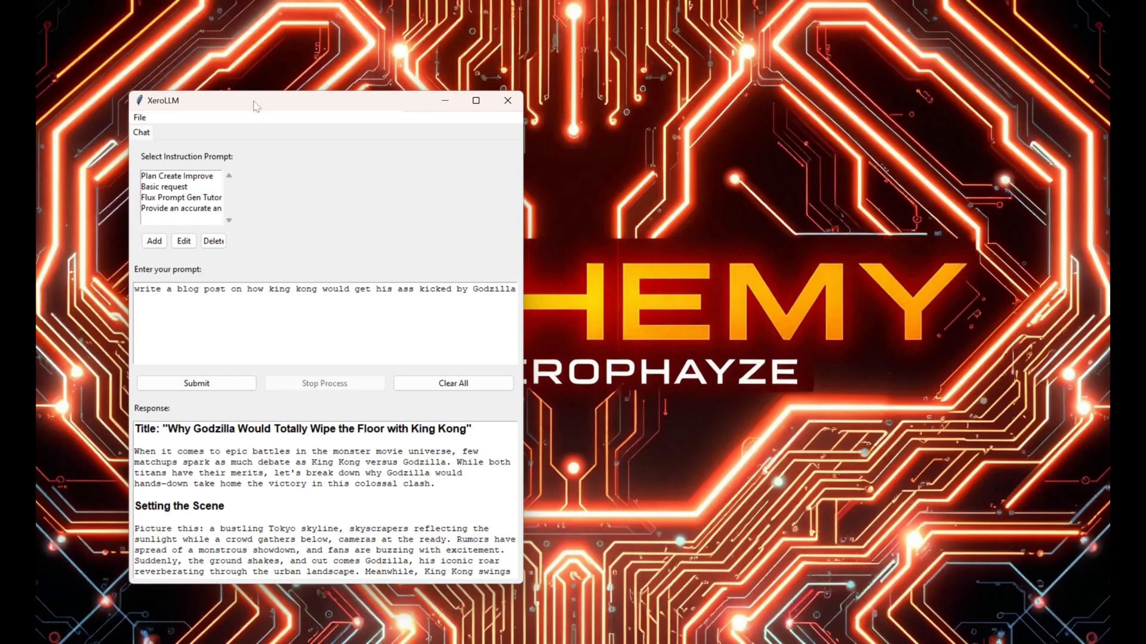
Close the Manage APIs window hidden behind the chat window and reposition the chat window.
{"action": "left_click_drag", "start_coordinate": [255, 105], "coordinate": [443, 108]}
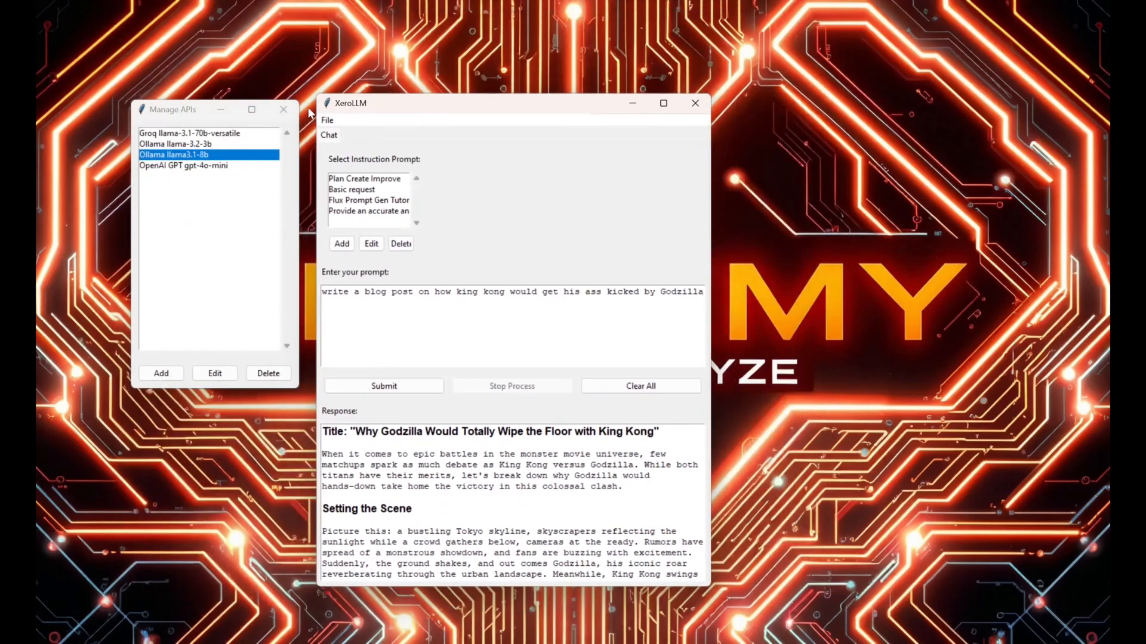
{"action": "left_click", "coordinate": [283, 109]}
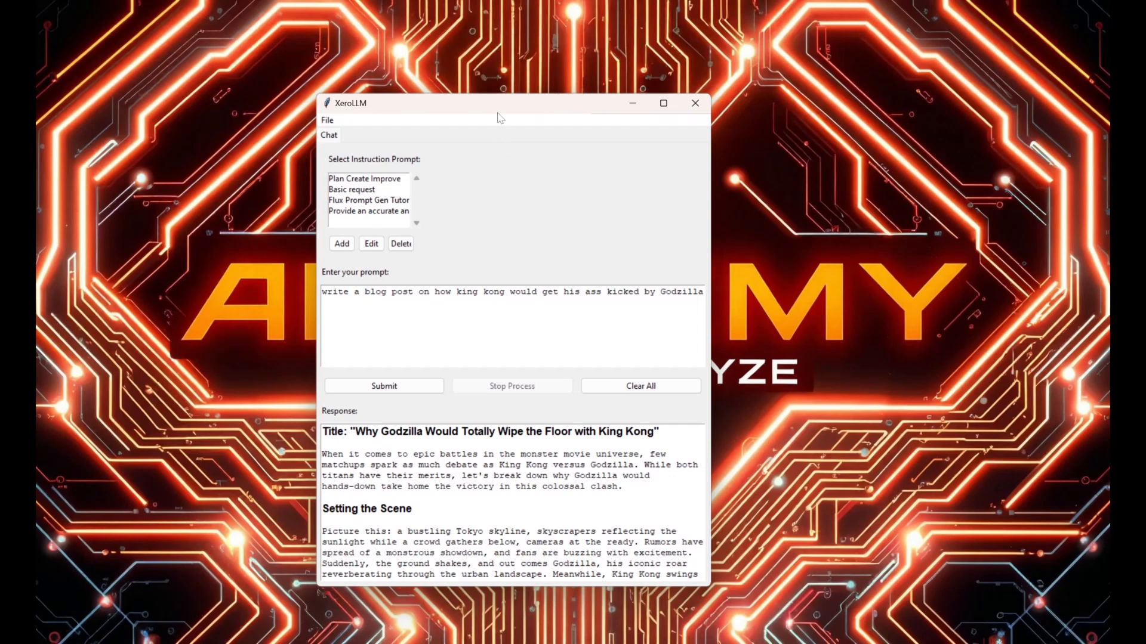
{"action": "left_click_drag", "start_coordinate": [494, 109], "coordinate": [394, 109]}
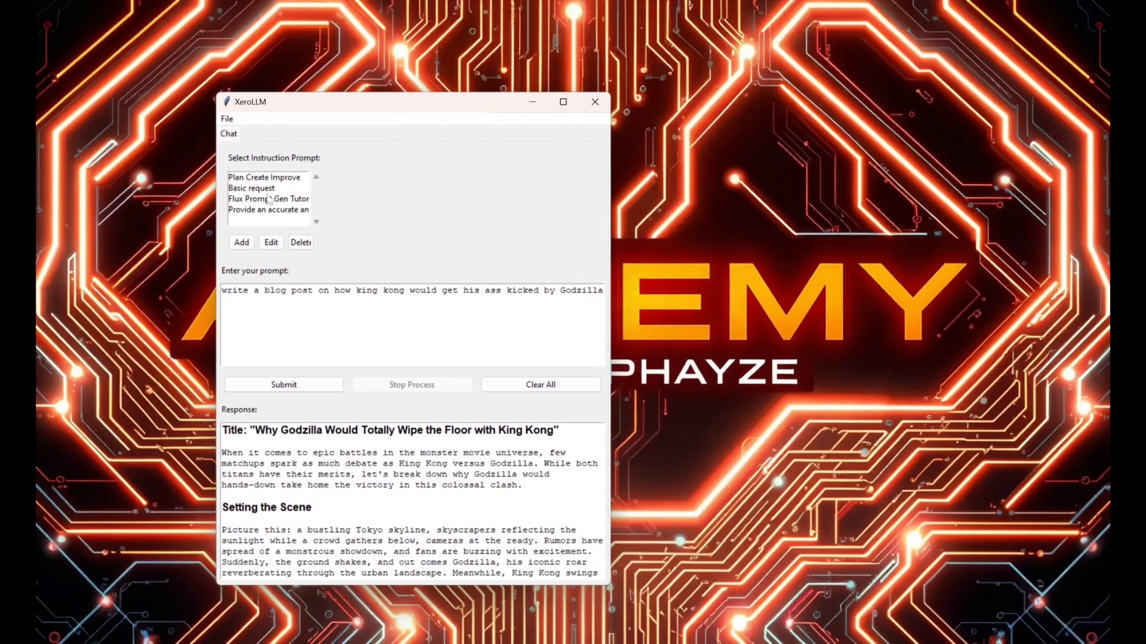
Reopen the Plan Create Improve instruction set for editing and arrange the node editor beside the chat window.
{"action": "left_click", "coordinate": [264, 178]}
{"action": "left_click", "coordinate": [271, 242]}
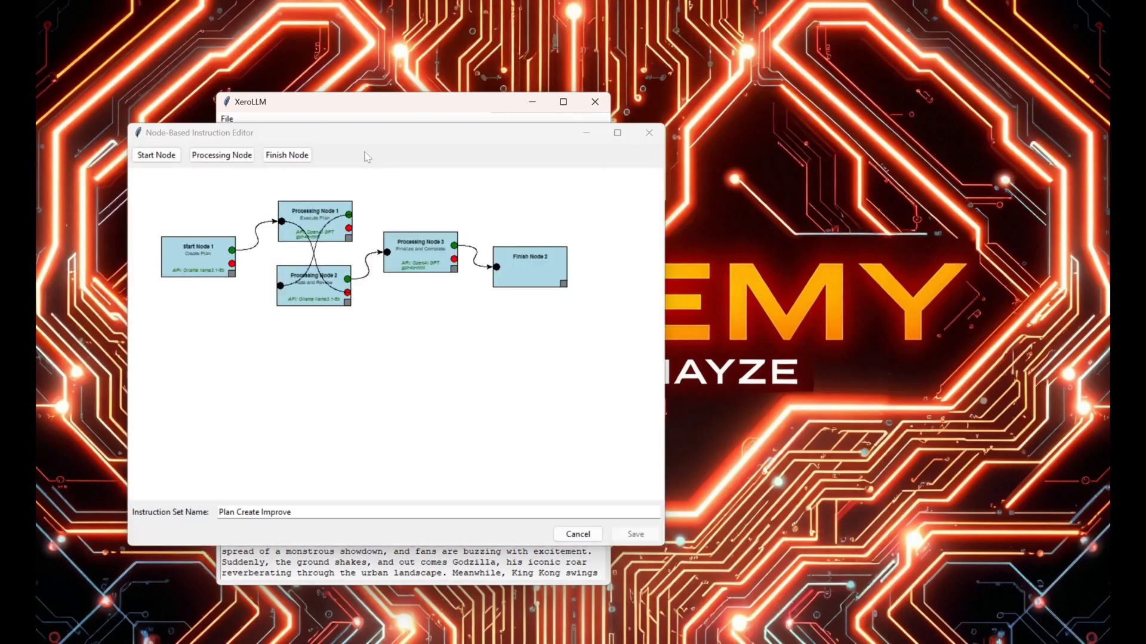
{"action": "left_click_drag", "start_coordinate": [350, 136], "coordinate": [728, 107]}
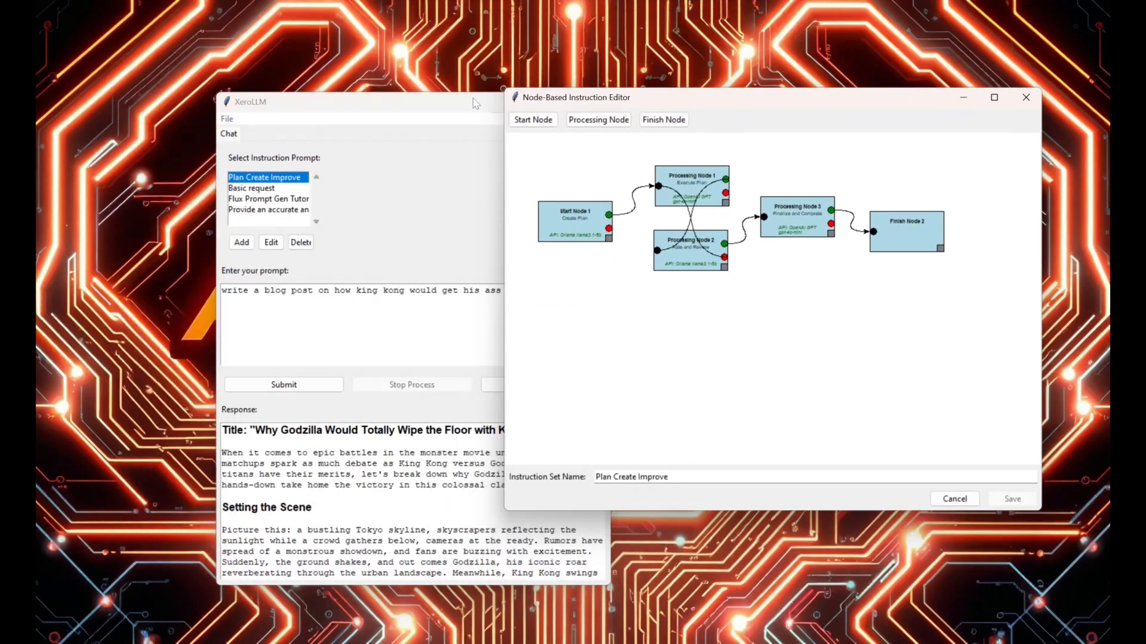
{"action": "left_click_drag", "start_coordinate": [471, 104], "coordinate": [353, 97]}
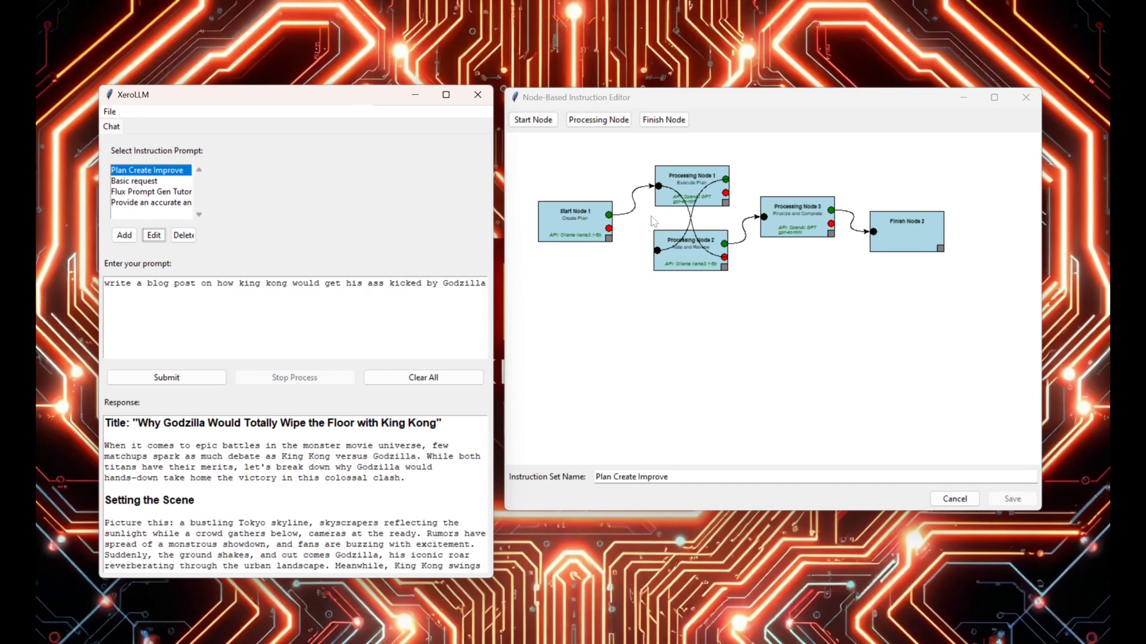
Nudge Processing Node 2 downward, examine Processing Node 1's properties, and close the editor.
{"action": "mouse_move", "coordinate": [697, 258]}
{"action": "left_mouse_down"}
{"action": "mouse_move", "coordinate": [590, 324]}
{"action": "mouse_move", "coordinate": [685, 262]}
{"action": "mouse_move", "coordinate": [697, 269]}
{"action": "left_mouse_up"}
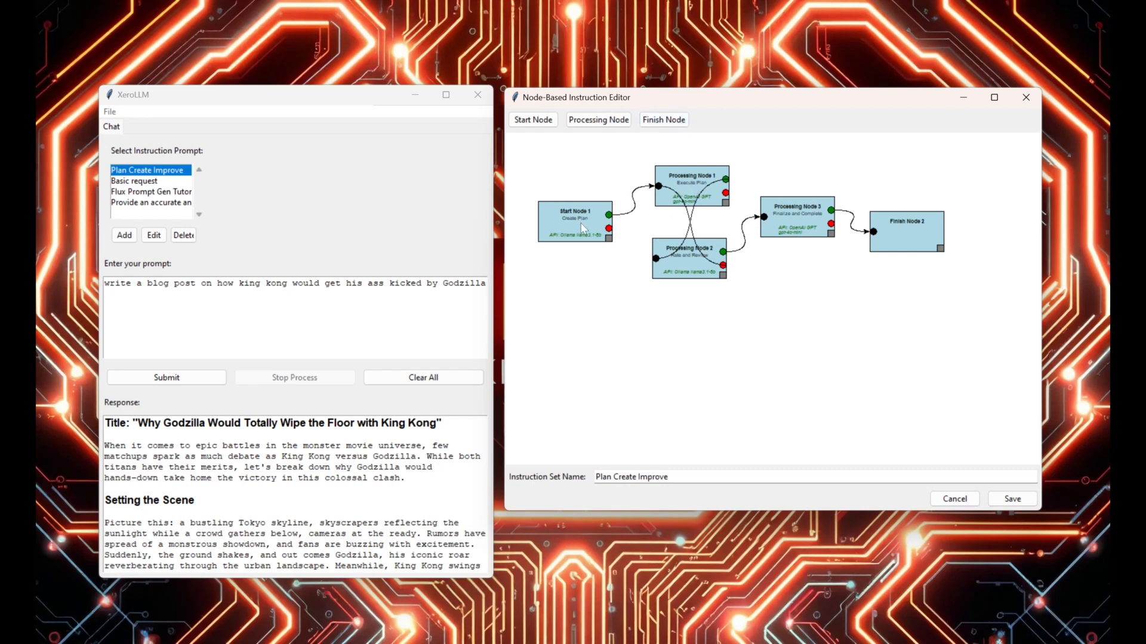
{"action": "right_click", "coordinate": [699, 186]}
{"action": "left_click", "coordinate": [716, 192]}
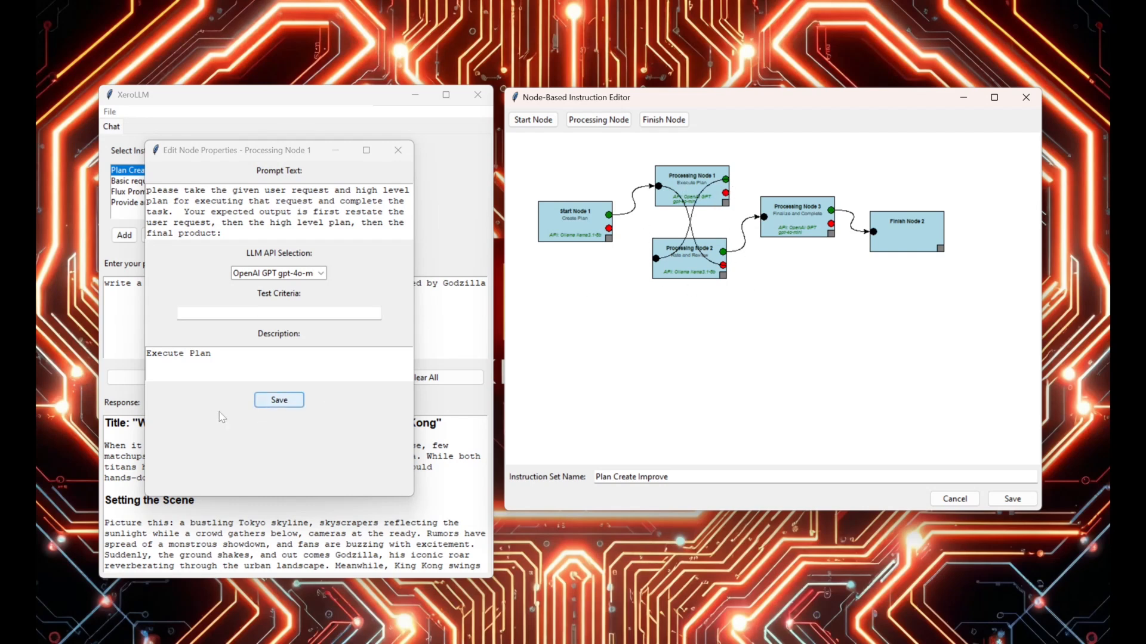
{"action": "left_click", "coordinate": [397, 149]}
{"action": "left_click", "coordinate": [955, 499]}
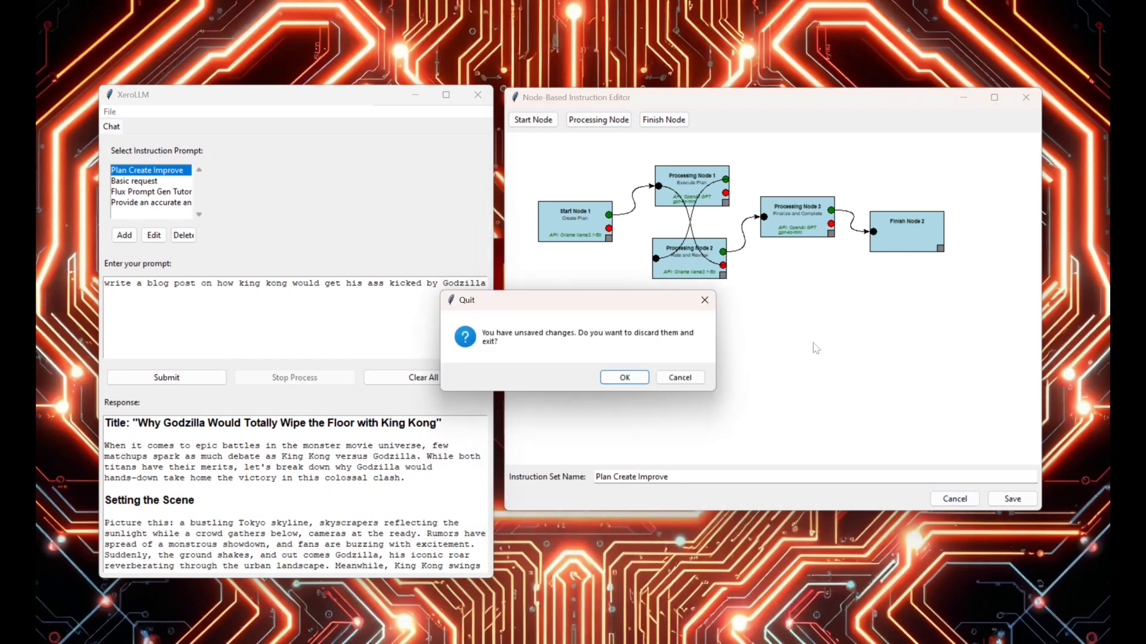
{"action": "left_click", "coordinate": [686, 381]}
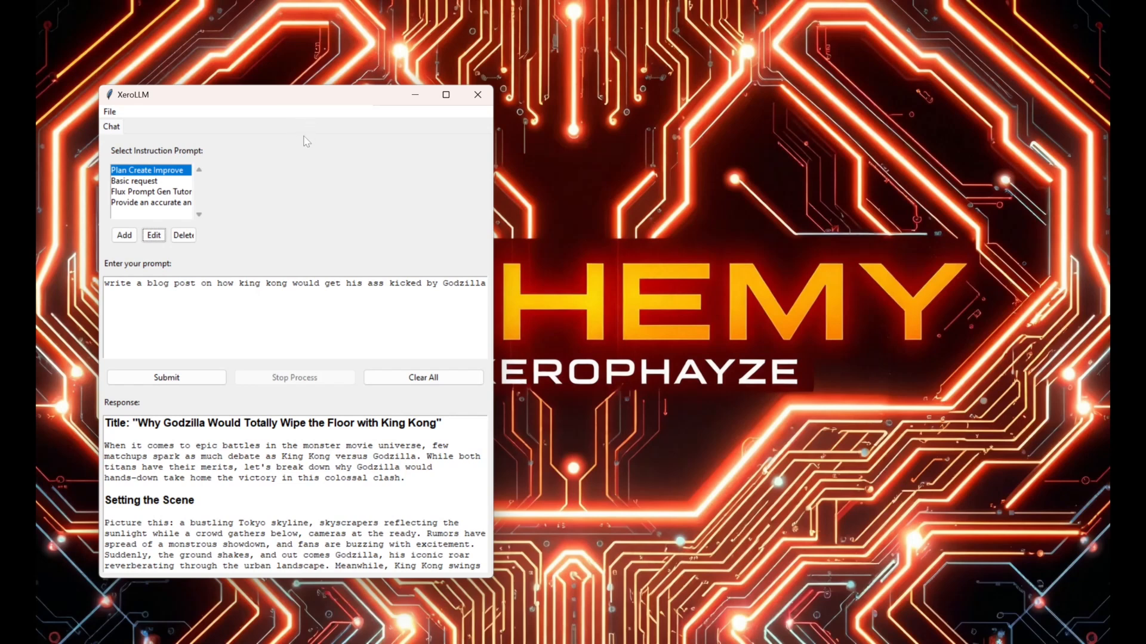
{"action": "left_click_drag", "start_coordinate": [266, 95], "coordinate": [477, 107]}
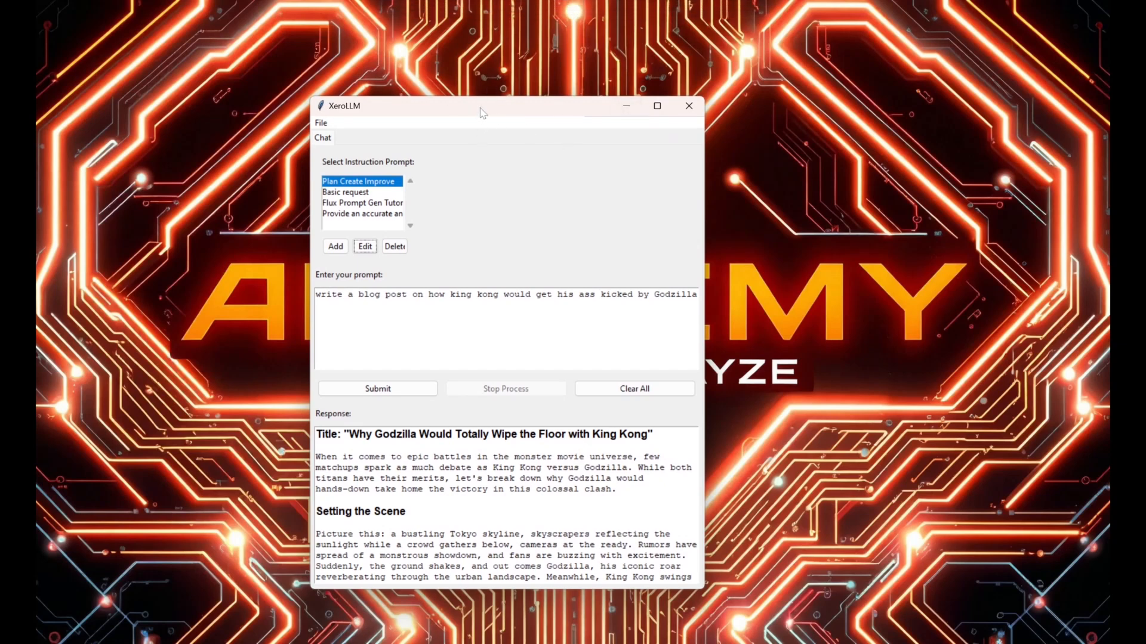
{"action": "mouse_move", "coordinate": [481, 108]}
{"action": "left_mouse_down"}
{"action": "mouse_move", "coordinate": [567, 110]}
{"action": "mouse_move", "coordinate": [485, 89]}
{"action": "left_mouse_up"}
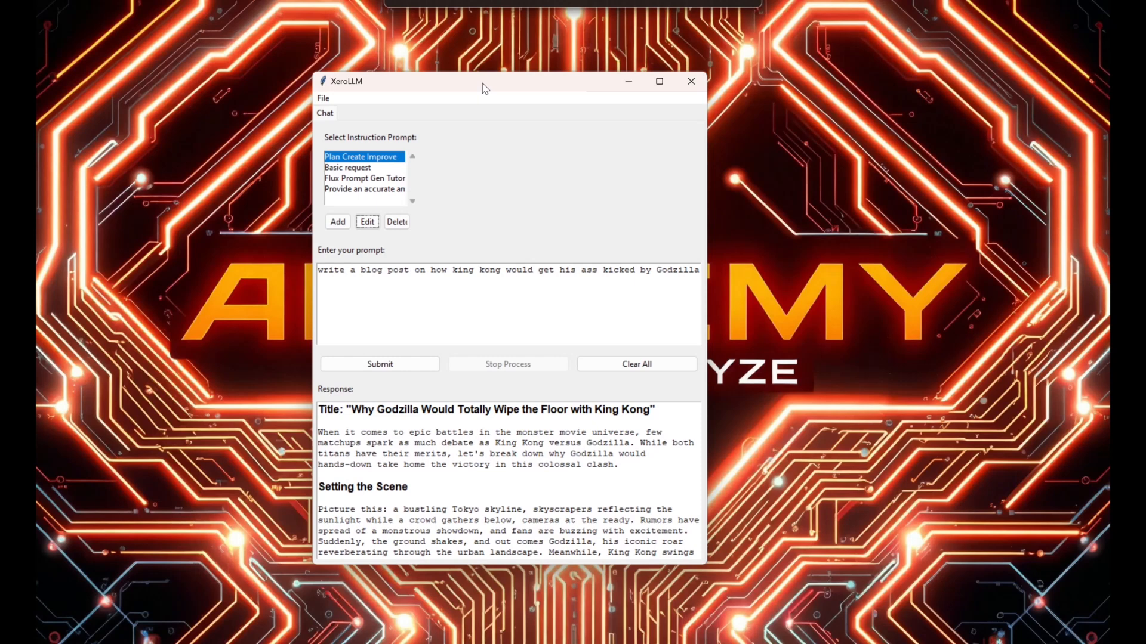
{"action": "left_click_drag", "start_coordinate": [482, 84], "coordinate": [482, 84]}
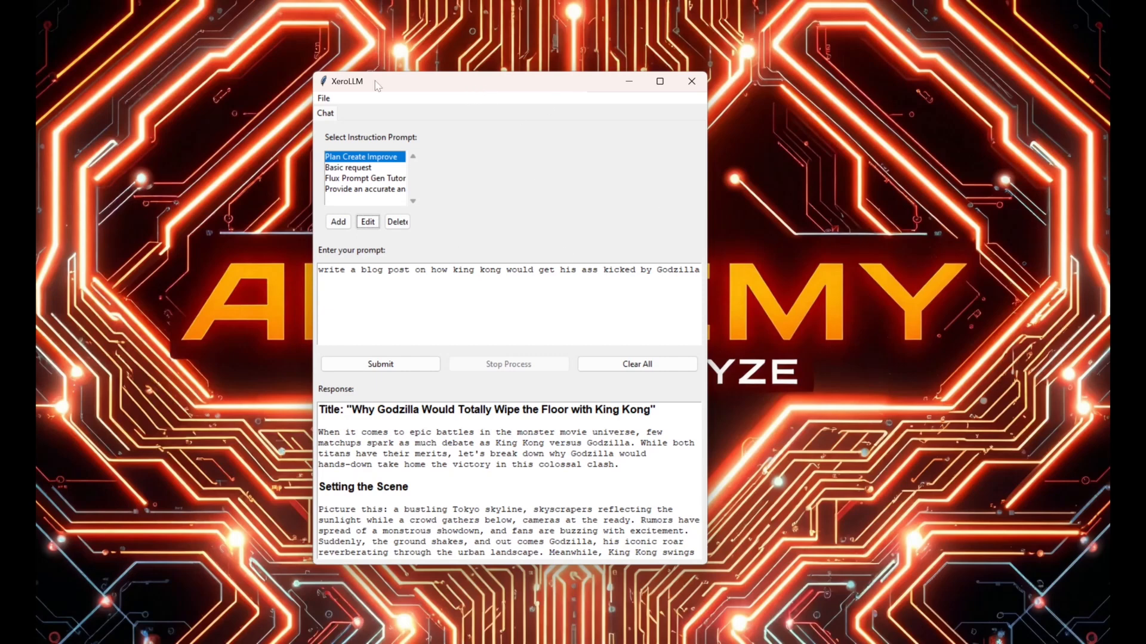
{"action": "left_click_drag", "start_coordinate": [373, 82], "coordinate": [408, 78]}
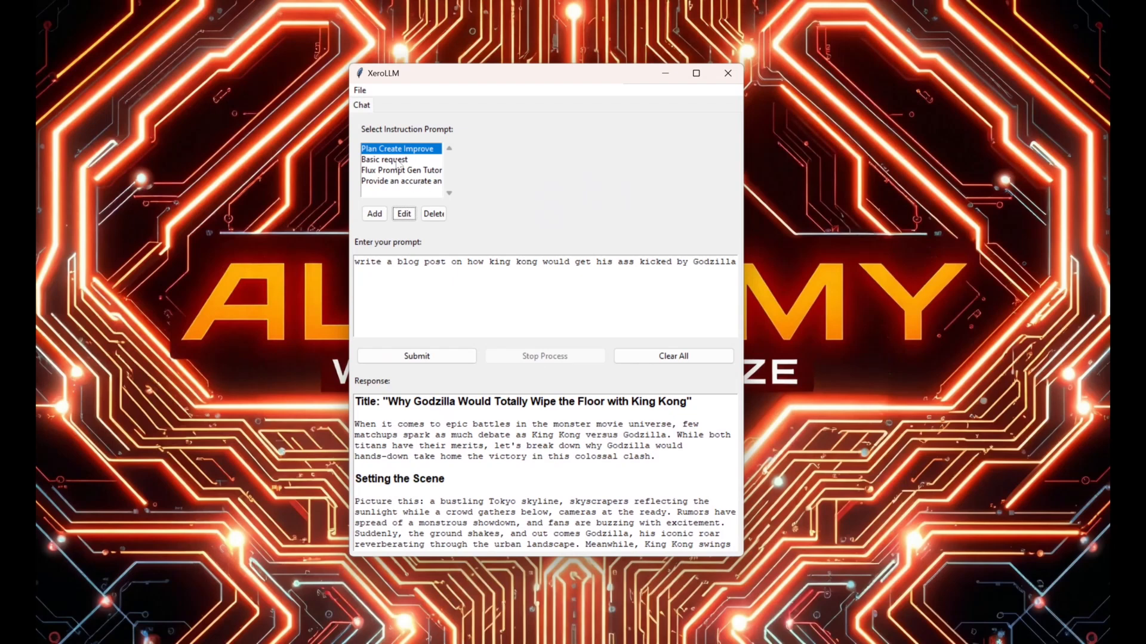
Open the Plan Create Improve instruction set again to look over Processing Node 2, and close the editor discarding changes.
{"action": "left_click", "coordinate": [404, 215]}
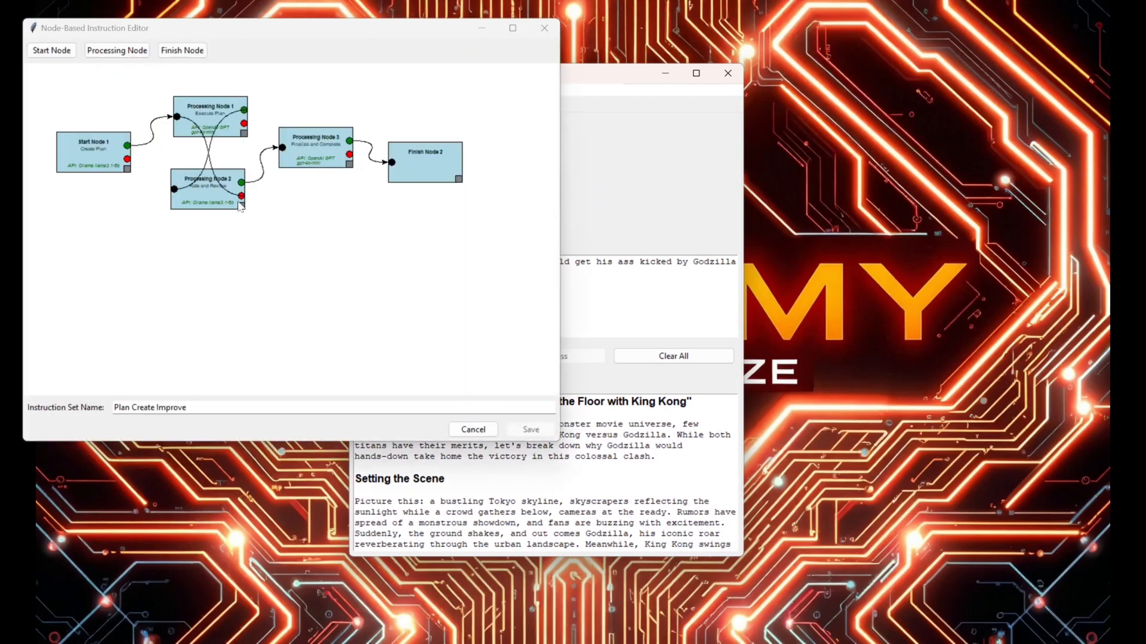
{"action": "left_click", "coordinate": [204, 174]}
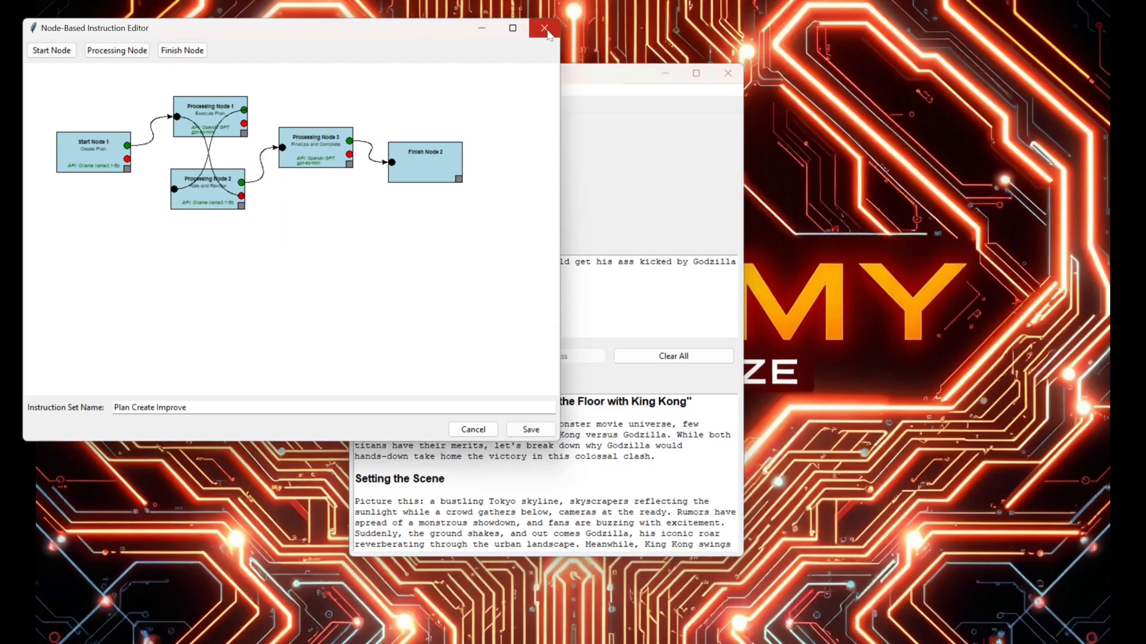
{"action": "left_click", "coordinate": [543, 28]}
{"action": "left_click", "coordinate": [621, 374]}
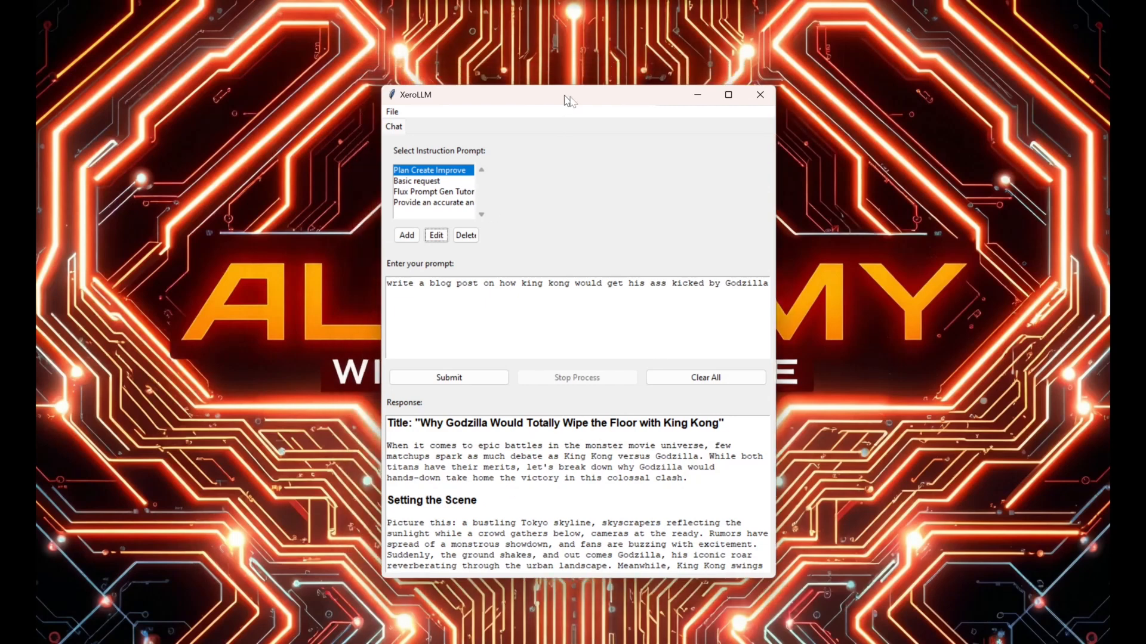
Select the Flux Prompt Gen Tutorial instruction set and open it in the node editor.
{"action": "left_click", "coordinate": [374, 167]}
{"action": "left_click", "coordinate": [377, 176]}
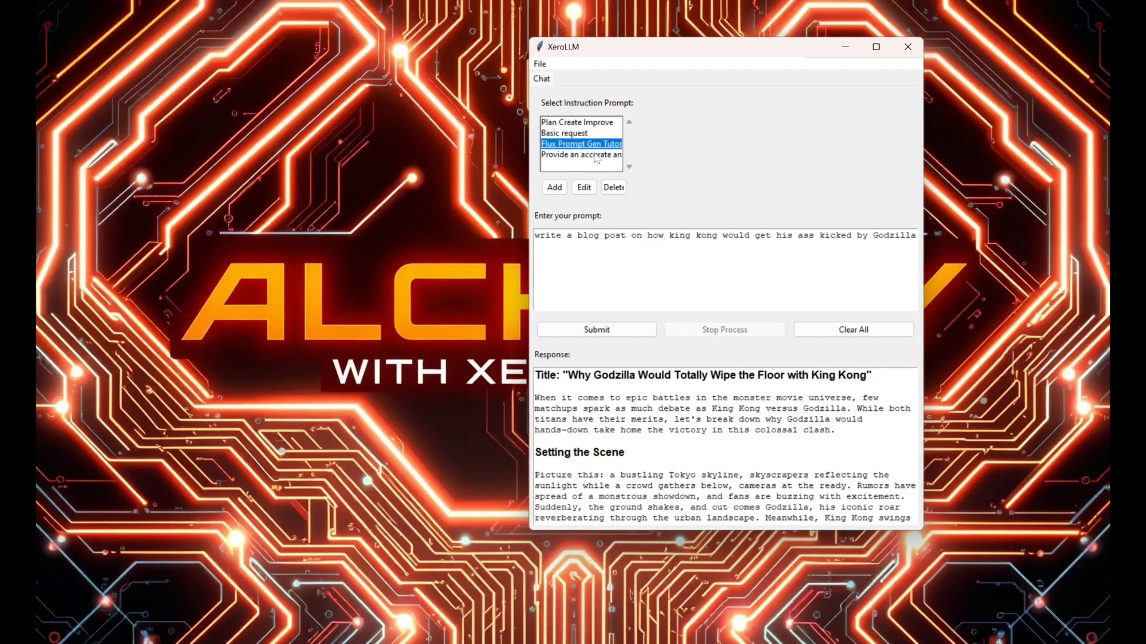
{"action": "left_click", "coordinate": [584, 187]}
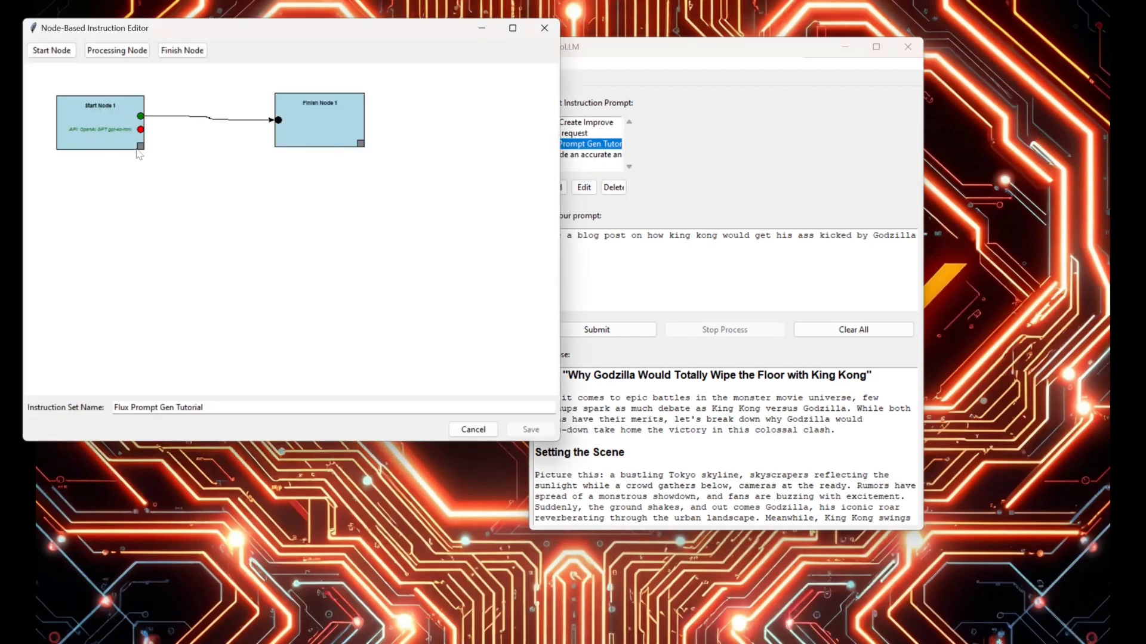
Set Start Node 1's LLM API to Groq llama-3.1-70b-versatile and save the Flux Prompt Gen Tutorial instruction set.
{"action": "right_click", "coordinate": [102, 119]}
{"action": "left_click", "coordinate": [117, 125]}
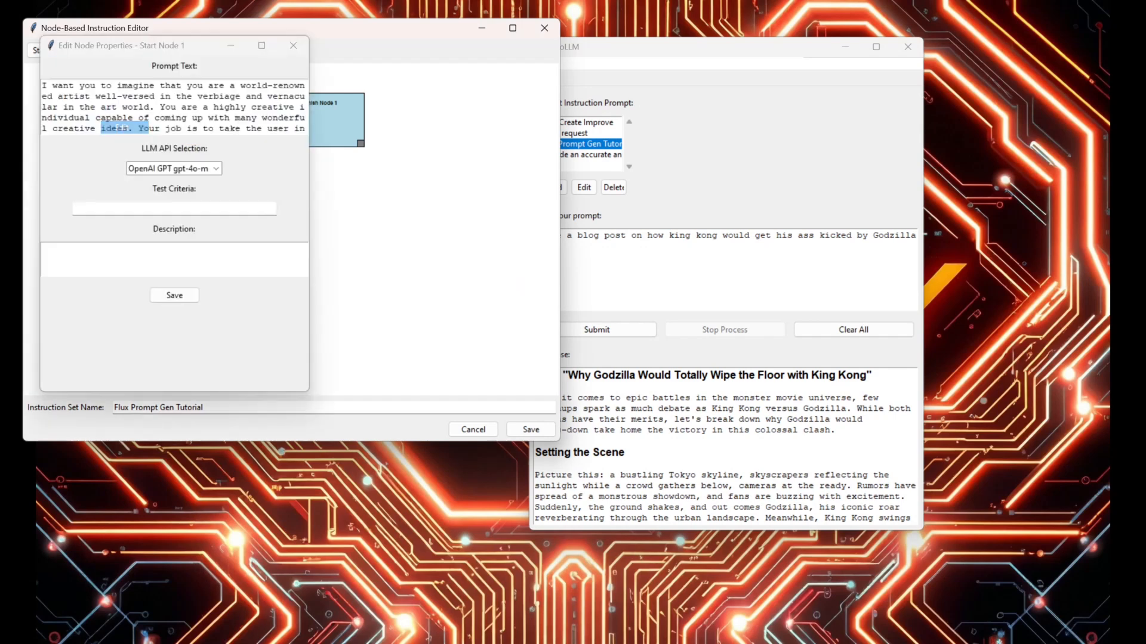
{"action": "left_click", "coordinate": [119, 127]}
{"action": "left_click", "coordinate": [187, 170]}
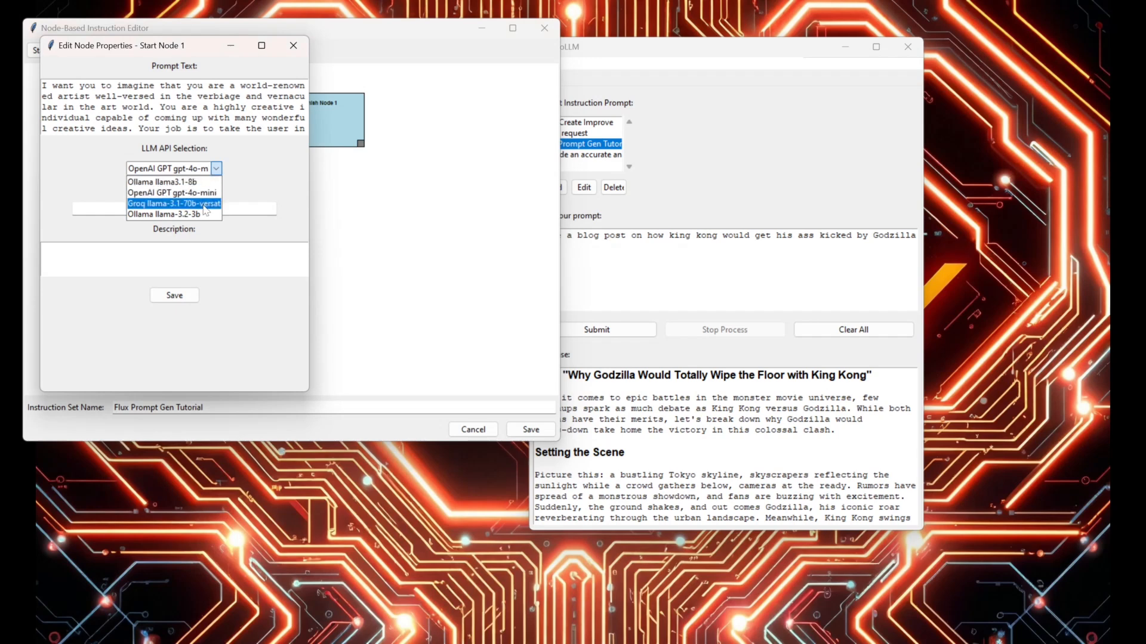
{"action": "left_click", "coordinate": [203, 204]}
{"action": "left_click", "coordinate": [178, 296]}
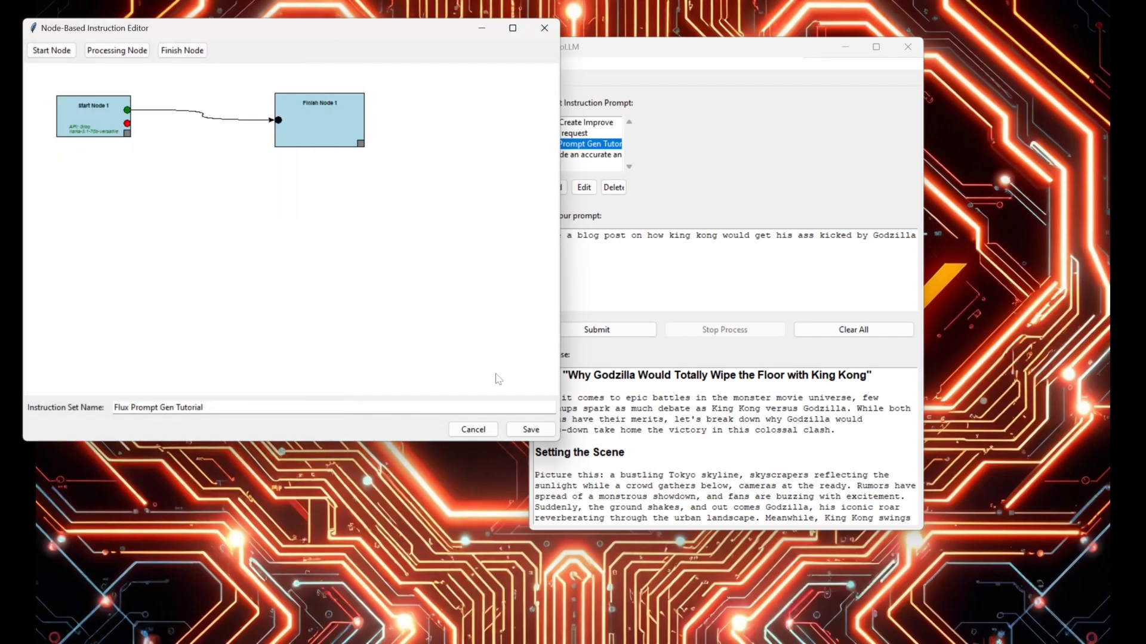
{"action": "left_click", "coordinate": [530, 429]}
{"action": "left_click", "coordinate": [537, 378]}
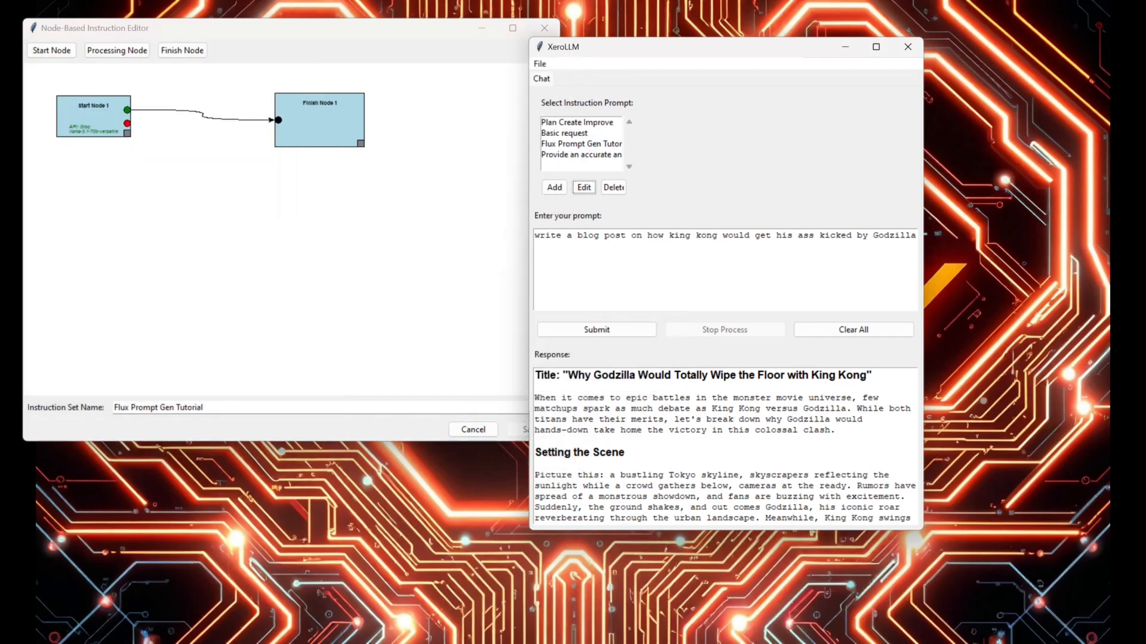
Submit the prompt "2 prompts, portrait photography of an old man sitting in a rocking chari" and highlight the response for review.
{"action": "left_click_drag", "start_coordinate": [535, 236], "coordinate": [916, 237]}
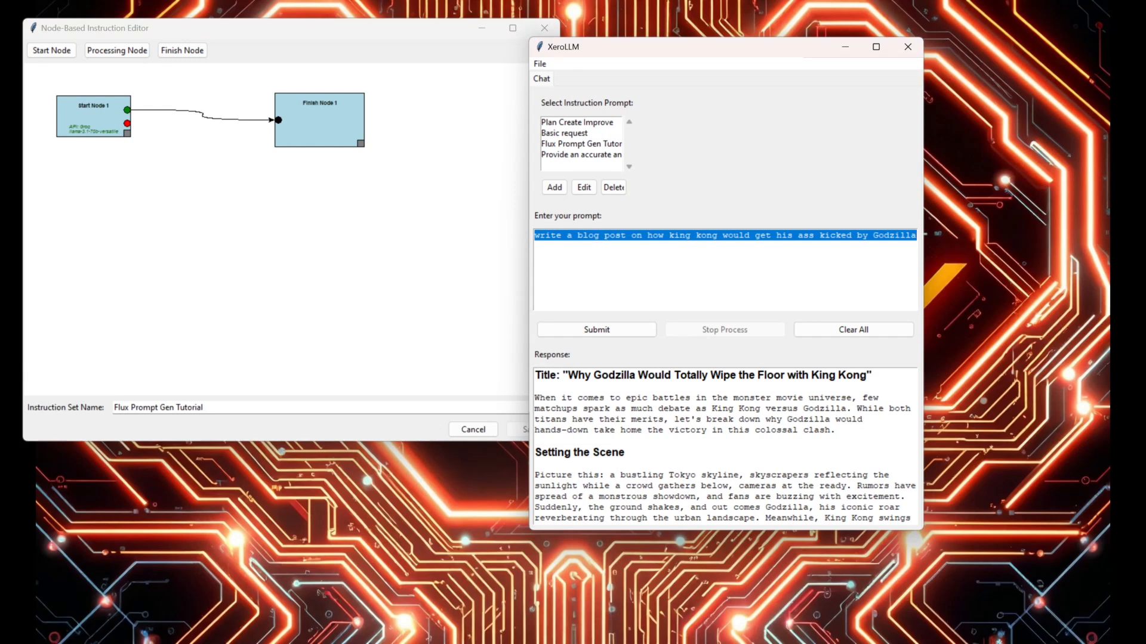
{"action": "type", "text": "ge"}
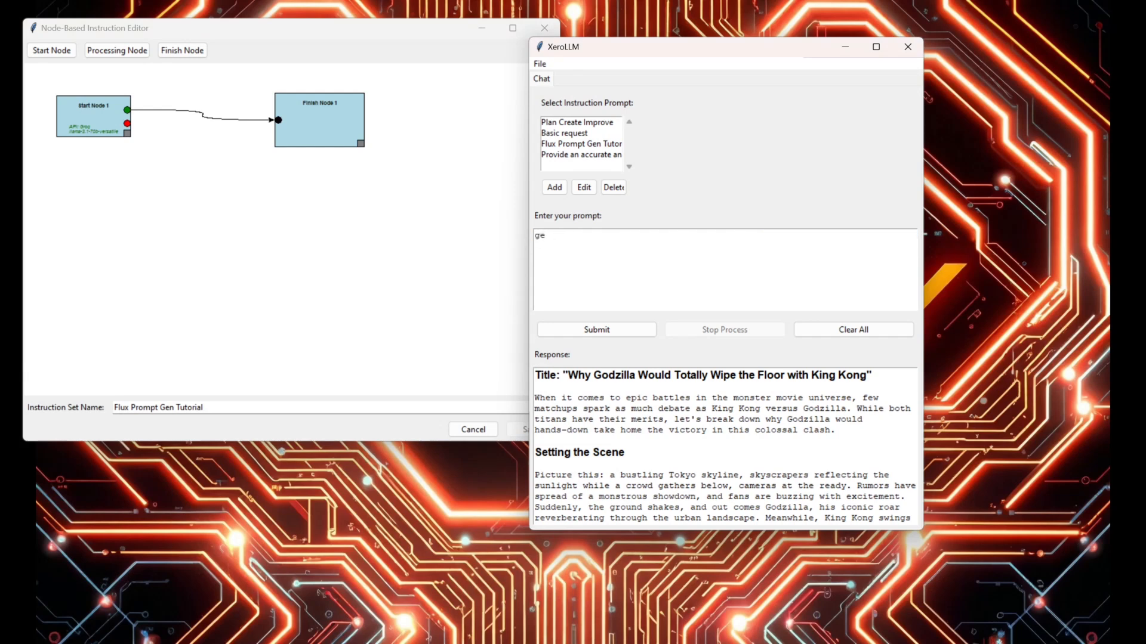
{"action": "type", "text": "n2 prompts "}
{"action": "type", "text": " portrait photography of"}
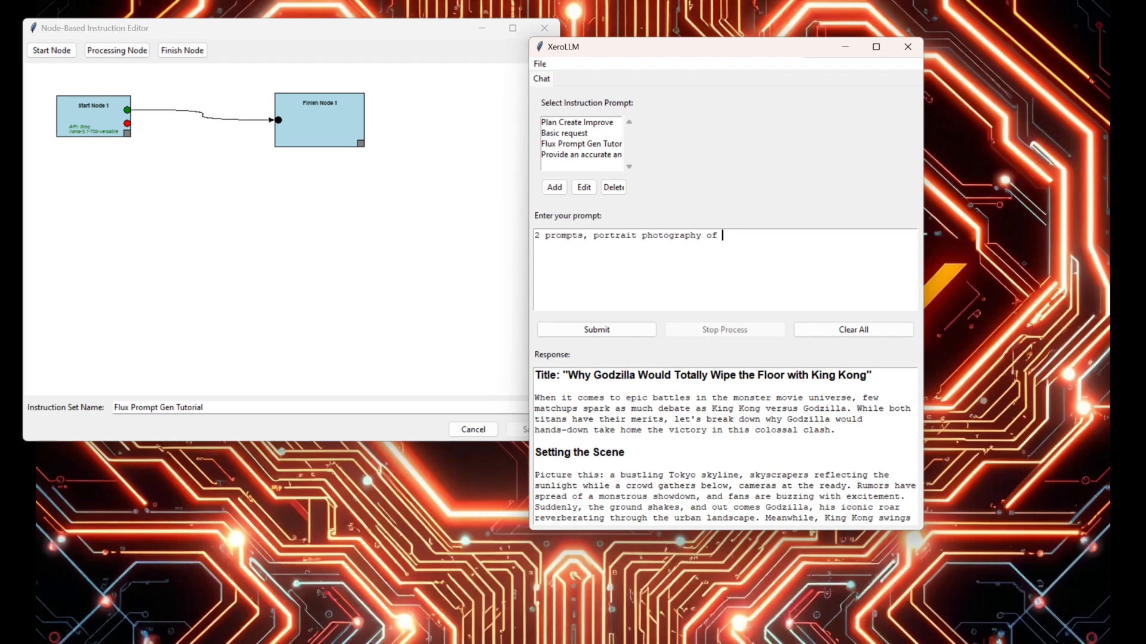
{"action": "type", "text": "an old man sitting in a rocking chari"}
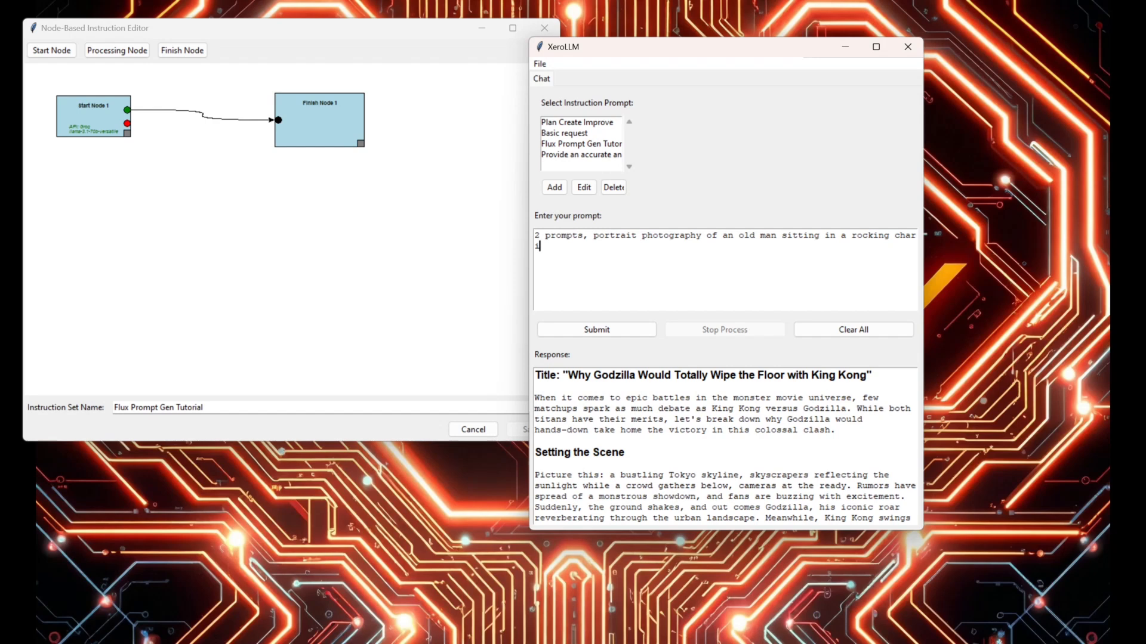
{"action": "left_click", "coordinate": [623, 333]}
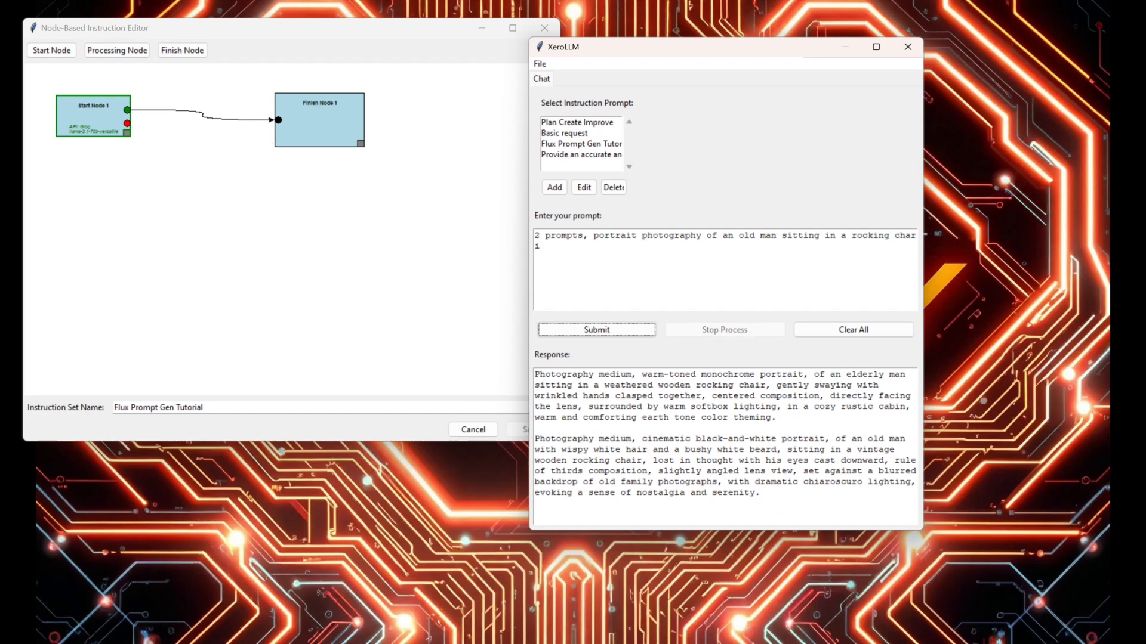
{"action": "left_click_drag", "start_coordinate": [776, 508], "coordinate": [535, 373]}
{"action": "left_click", "coordinate": [663, 432]}
Save Flux Prompt Gen Tutorial with Start Node 1's LLM API set to Ollama llama3.1-8b and resubmit the same rocking chair prompt.
{"action": "right_click", "coordinate": [91, 122]}
{"action": "left_click", "coordinate": [102, 126]}
{"action": "left_click", "coordinate": [169, 188]}
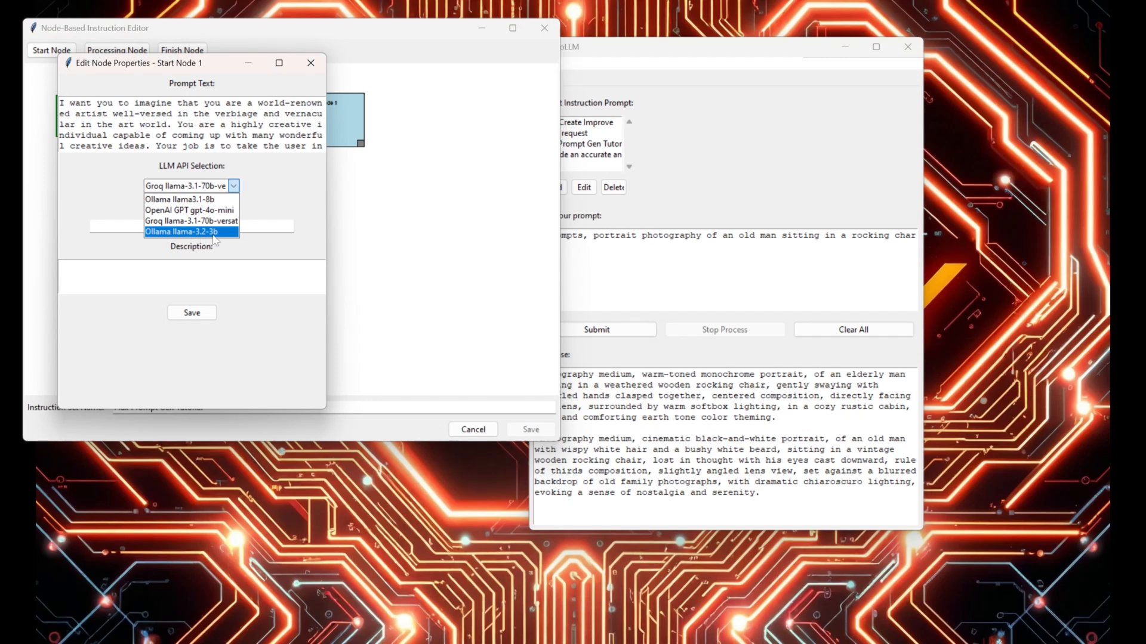
{"action": "left_click", "coordinate": [211, 203]}
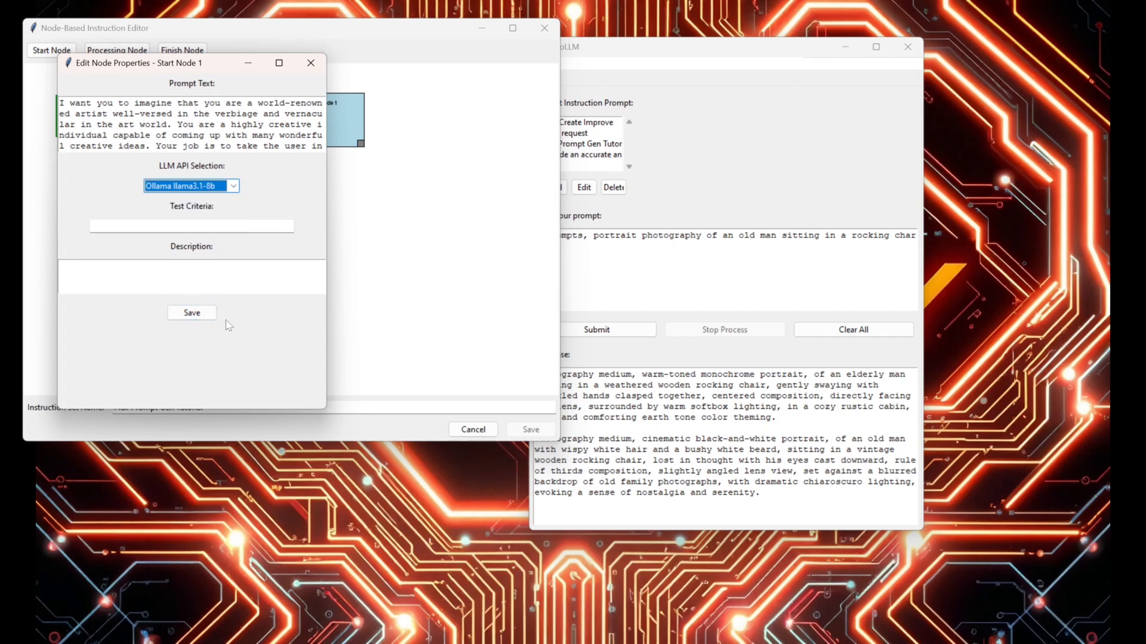
{"action": "left_click", "coordinate": [192, 313]}
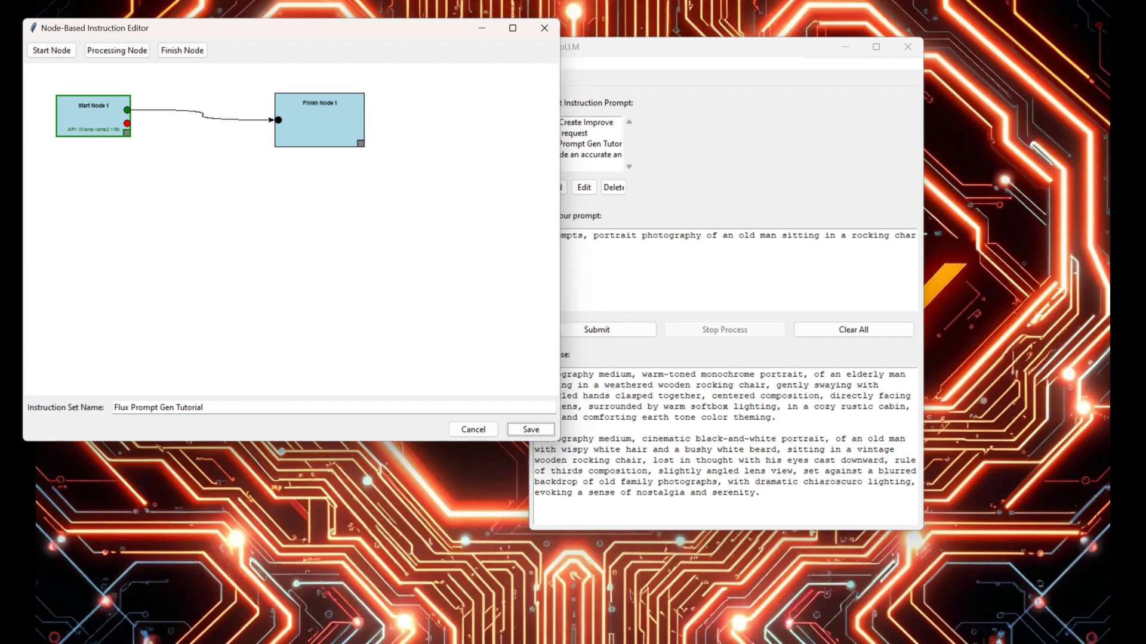
{"action": "left_click", "coordinate": [610, 333]}
{"action": "left_click", "coordinate": [522, 430]}
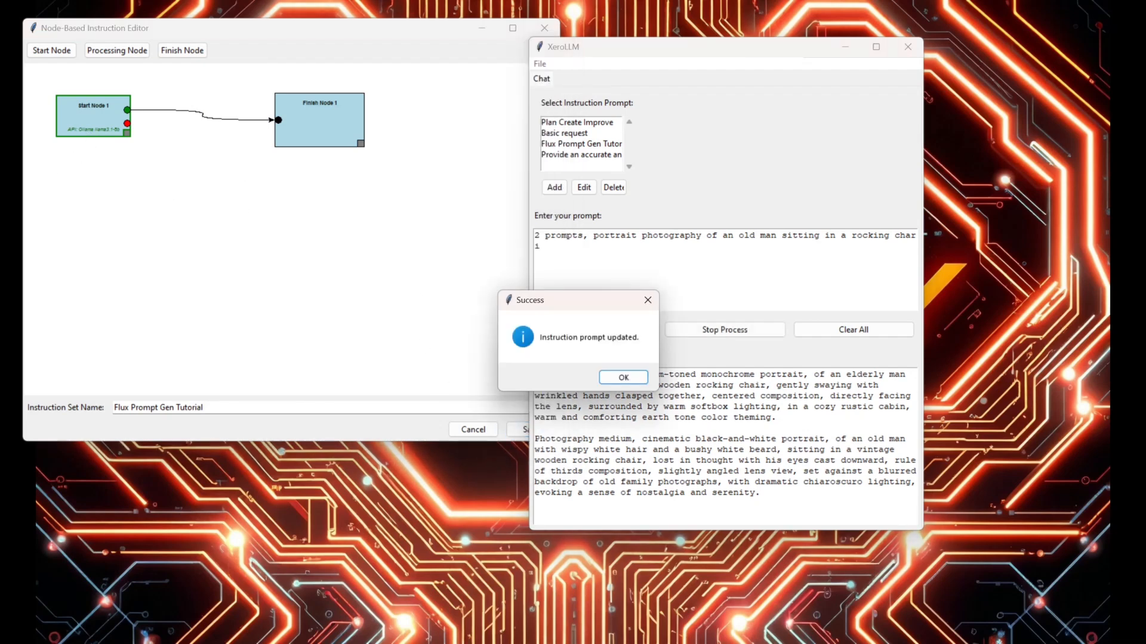
{"action": "left_click", "coordinate": [634, 377]}
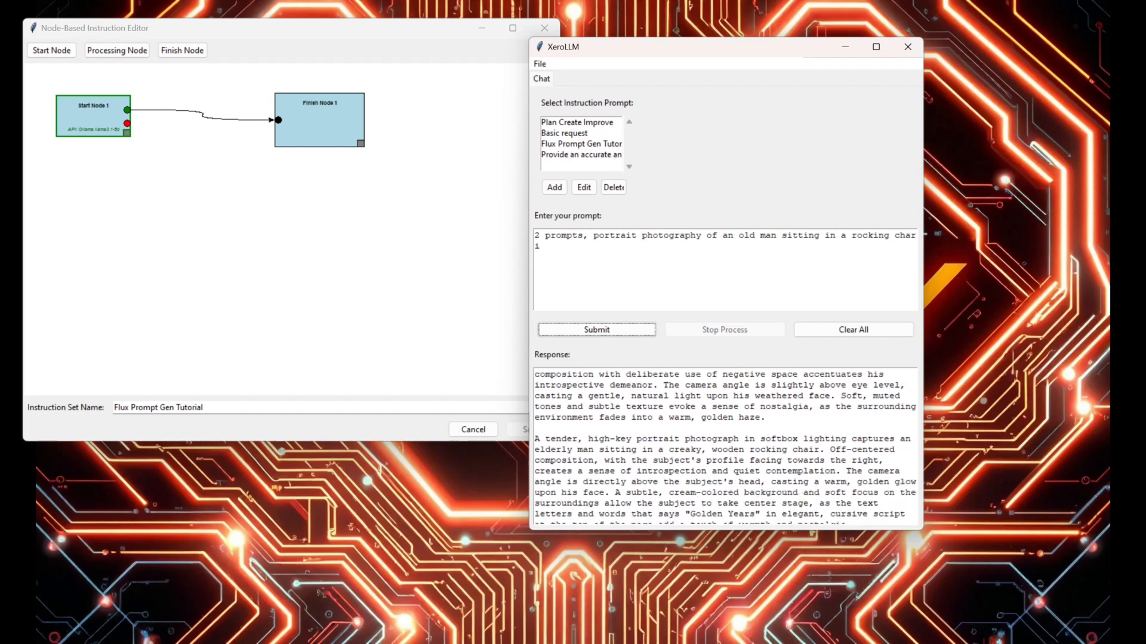
Review the full response generated with Ollama llama3.1-8b, highlighting its opening lines and both portrait prompts.
{"action": "scroll", "coordinate": [725, 446], "scroll_direction": "up", "scroll_amount": 3}
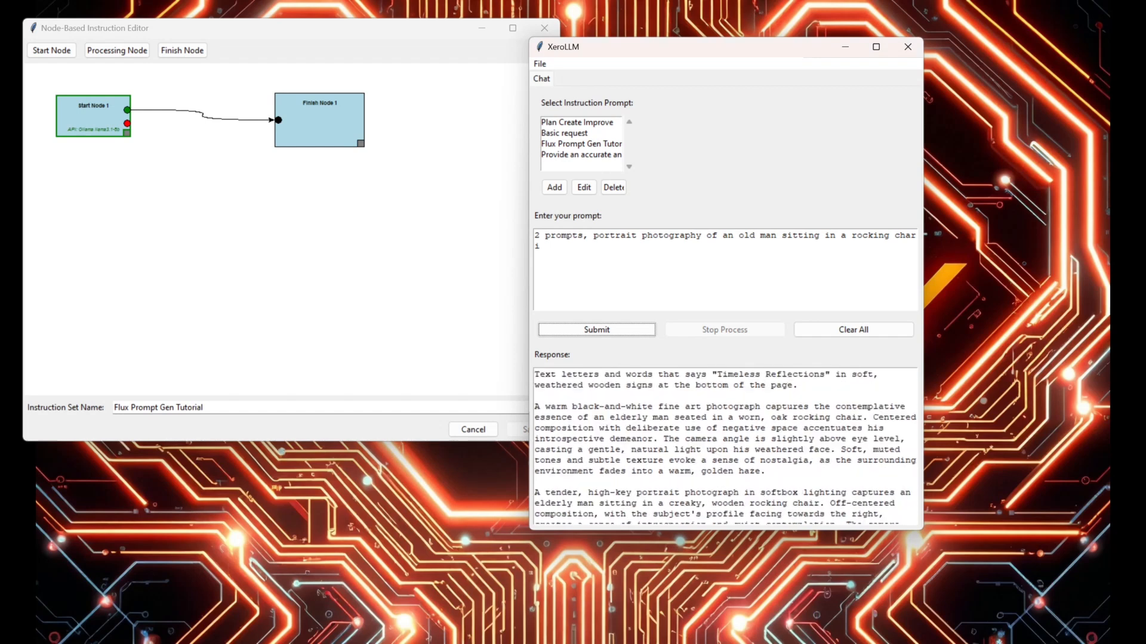
{"action": "left_click_drag", "start_coordinate": [799, 386], "coordinate": [534, 375]}
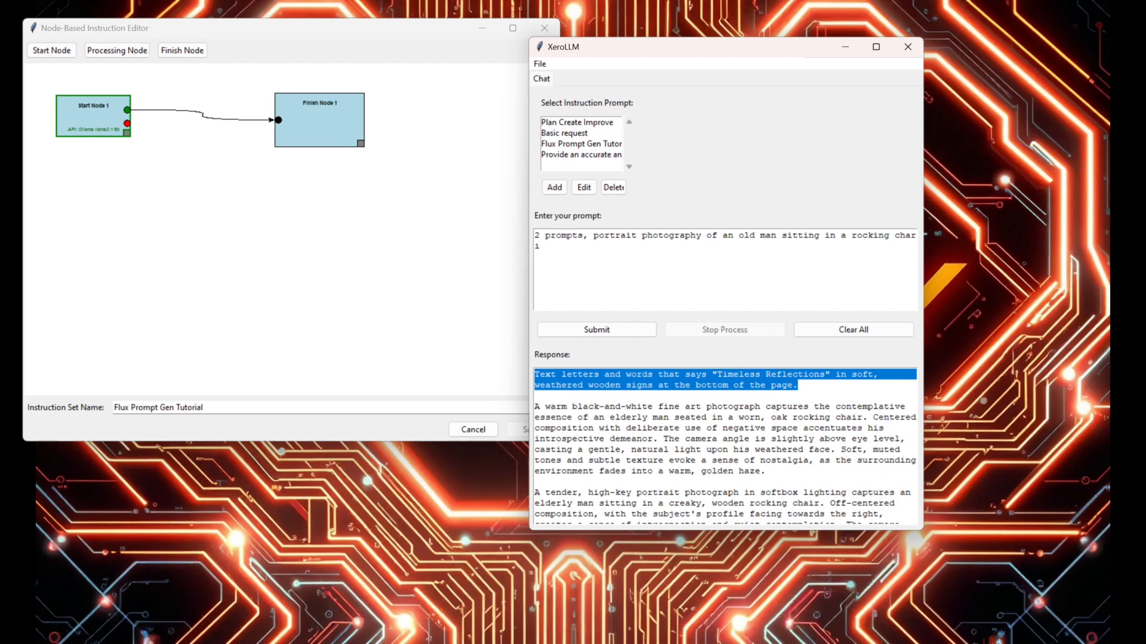
{"action": "scroll", "coordinate": [725, 447], "scroll_direction": "down", "scroll_amount": 2}
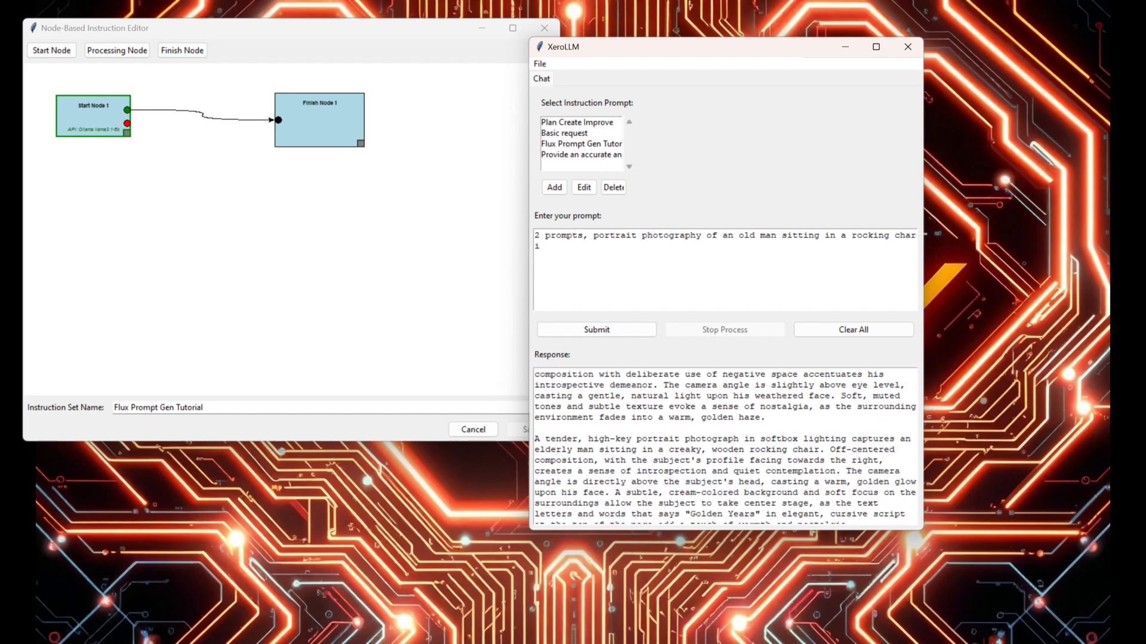
{"action": "left_click_drag", "start_coordinate": [716, 482], "coordinate": [561, 374]}
{"action": "left_click", "coordinate": [597, 406]}
{"action": "scroll", "coordinate": [725, 446], "scroll_direction": "up", "scroll_amount": 2}
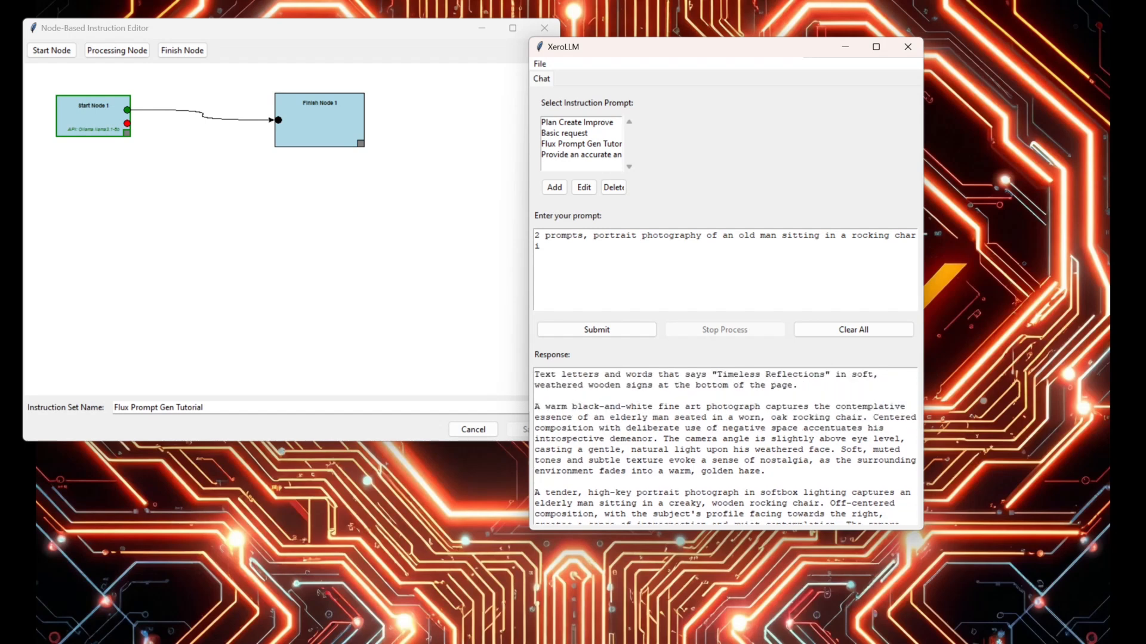
{"action": "left_click_drag", "start_coordinate": [766, 472], "coordinate": [534, 375]}
{"action": "left_click", "coordinate": [573, 396]}
{"action": "scroll", "coordinate": [647, 382], "scroll_direction": "down", "scroll_amount": 3}
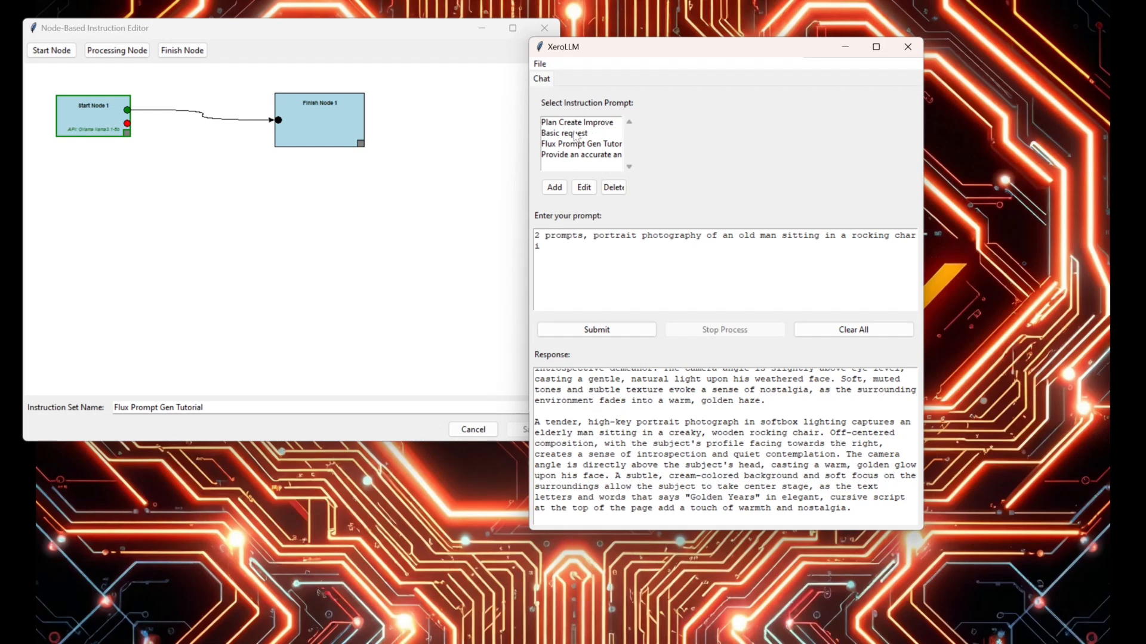
Set Start Node 1's LLM API to OpenAI GPT gpt-4o-mini and save the Flux Prompt Gen Tutorial instruction set.
{"action": "right_click", "coordinate": [114, 114]}
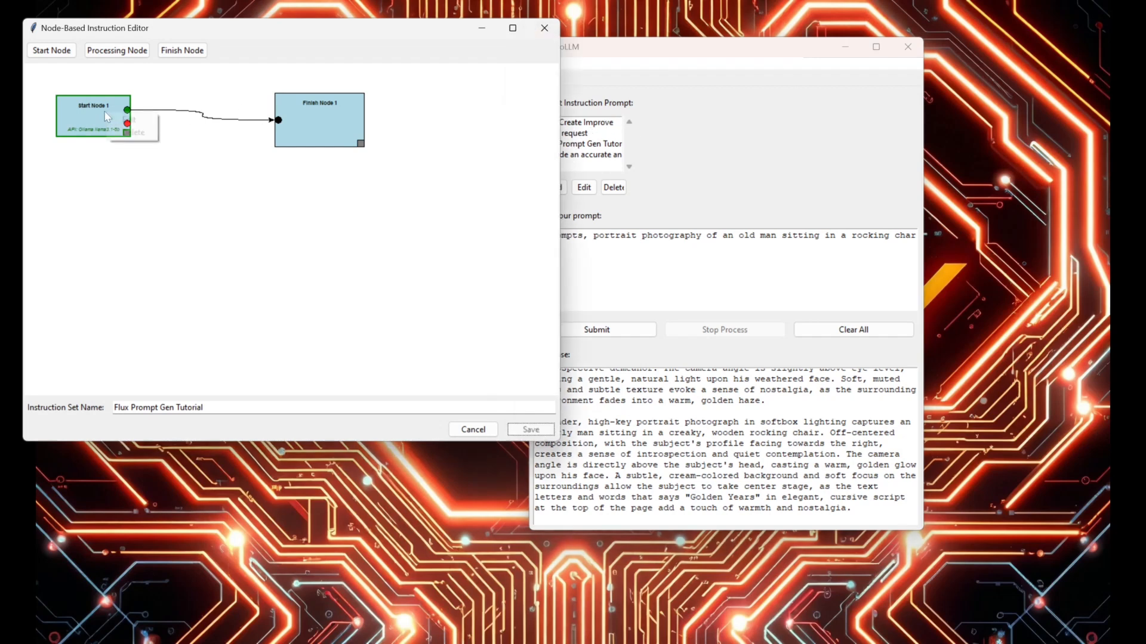
{"action": "left_click", "coordinate": [120, 117]}
{"action": "left_click", "coordinate": [197, 204]}
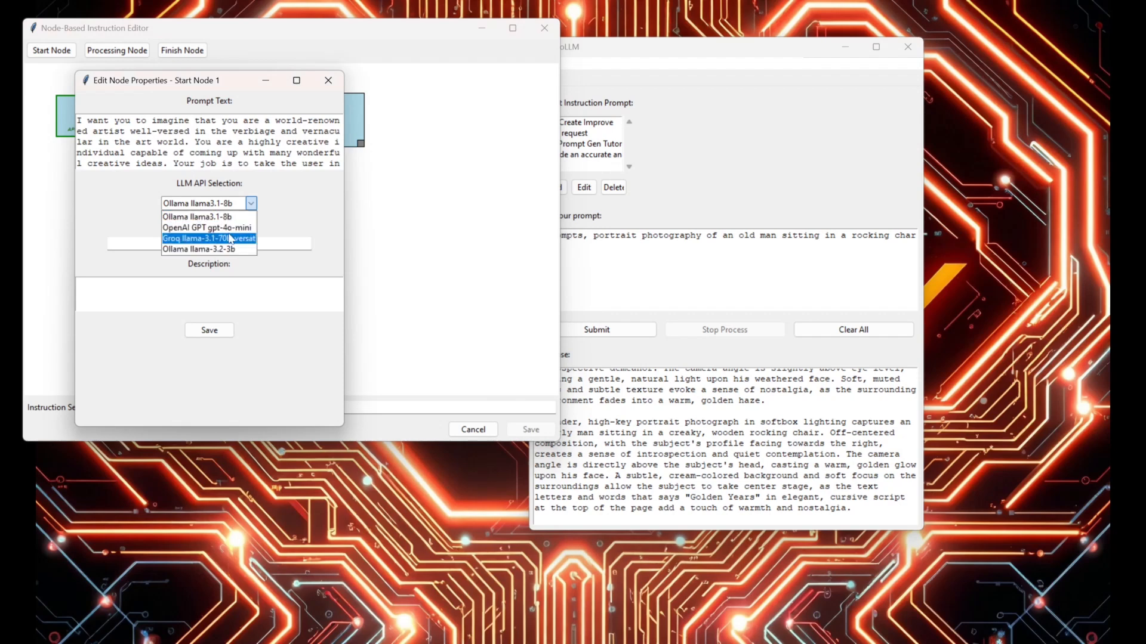
{"action": "left_click", "coordinate": [222, 230]}
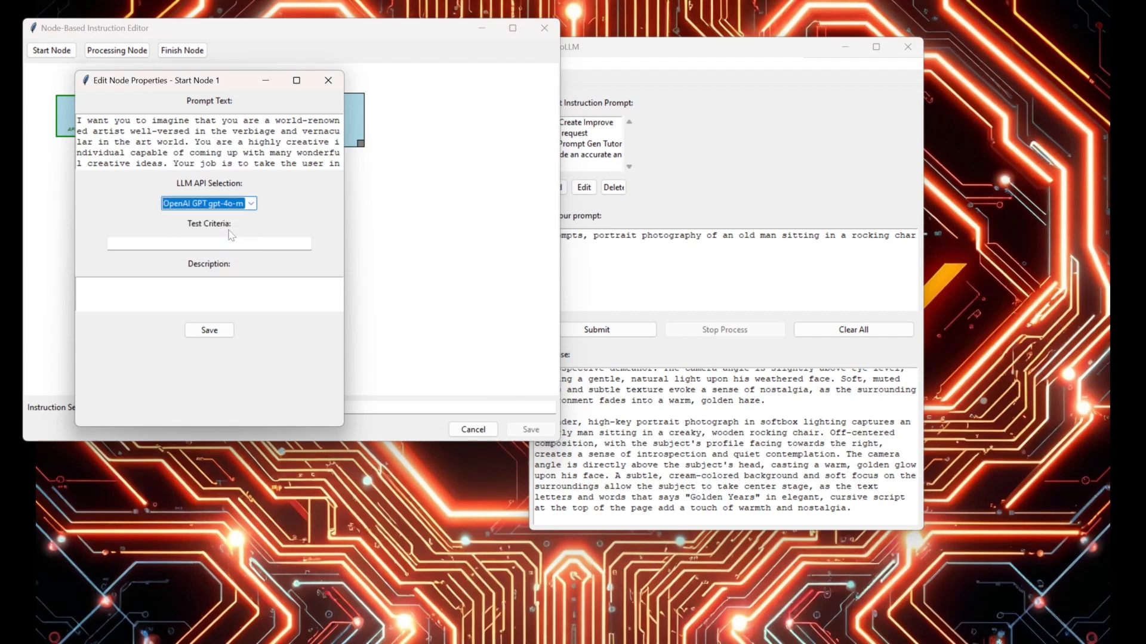
{"action": "left_click", "coordinate": [210, 332]}
{"action": "left_click", "coordinate": [531, 430]}
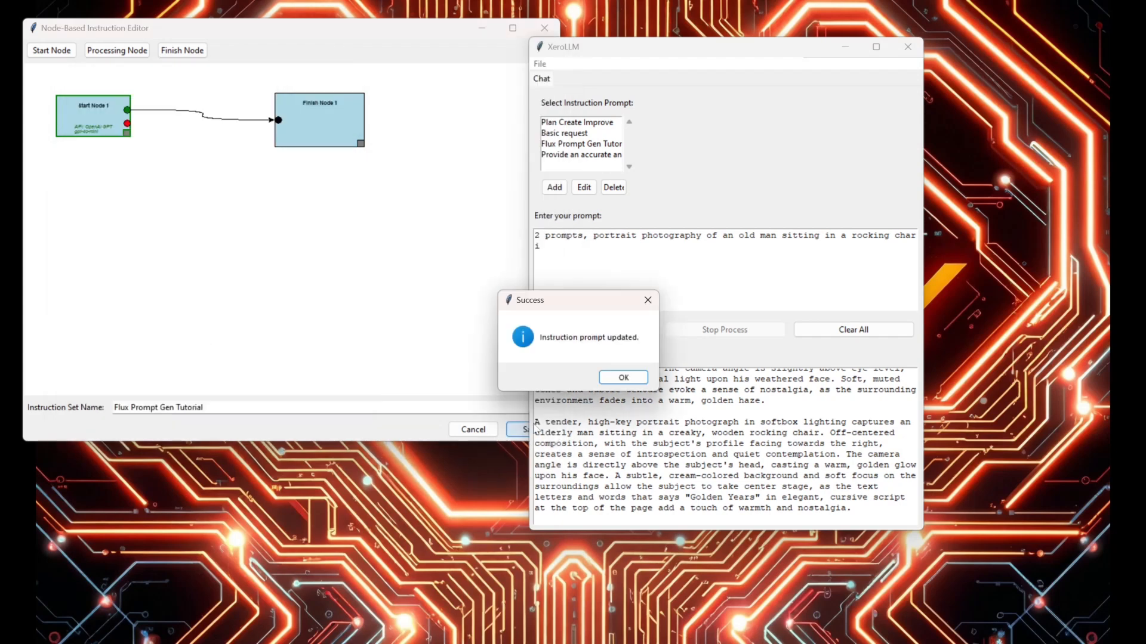
{"action": "left_click", "coordinate": [621, 376]}
Resubmit the same rocking chair prompt with OpenAI GPT gpt-4o-mini and select the whole response for review.
{"action": "left_click", "coordinate": [597, 329]}
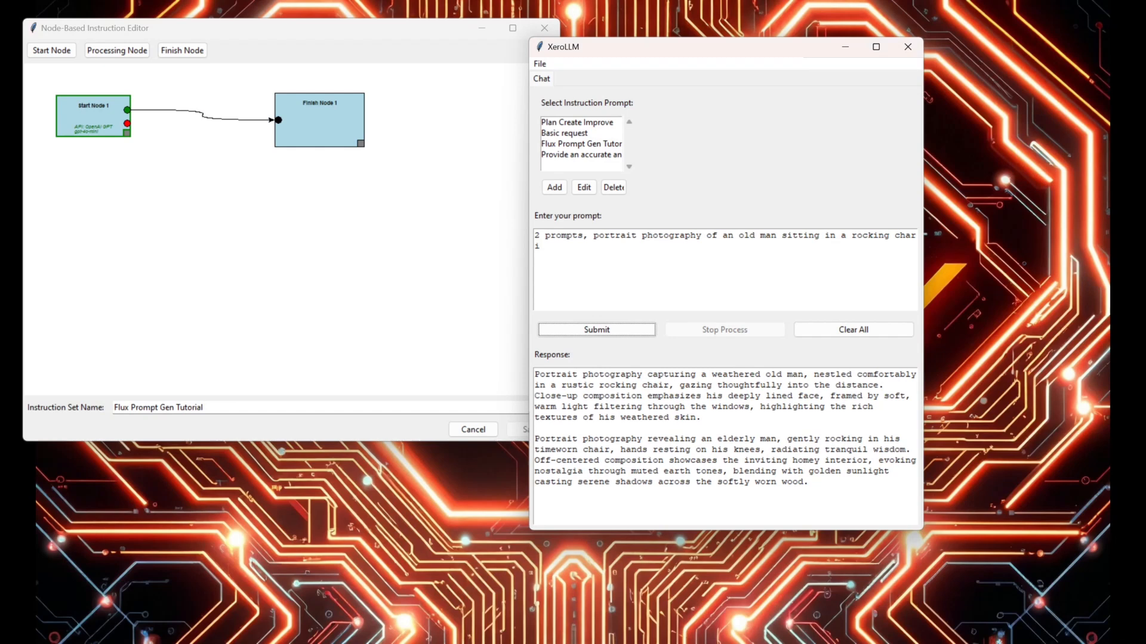
{"action": "key", "text": "ctrl+a"}
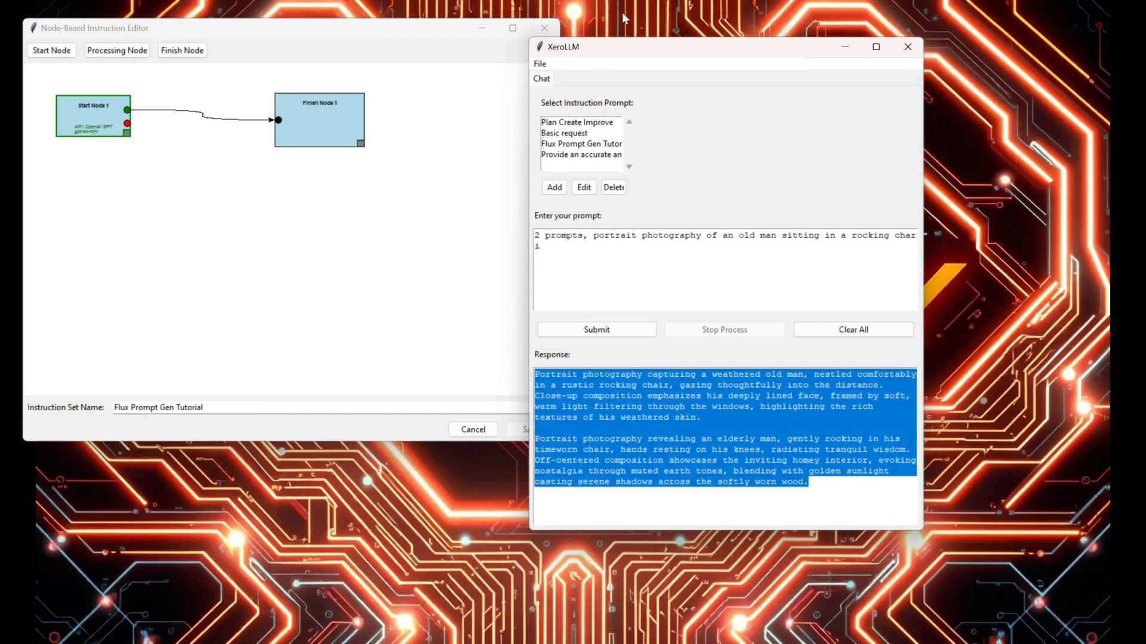
Close the Flux Prompt Gen Tutorial node editor and open the Plan Create Improve instruction set for editing.
{"action": "left_click_drag", "start_coordinate": [637, 47], "coordinate": [827, 31]}
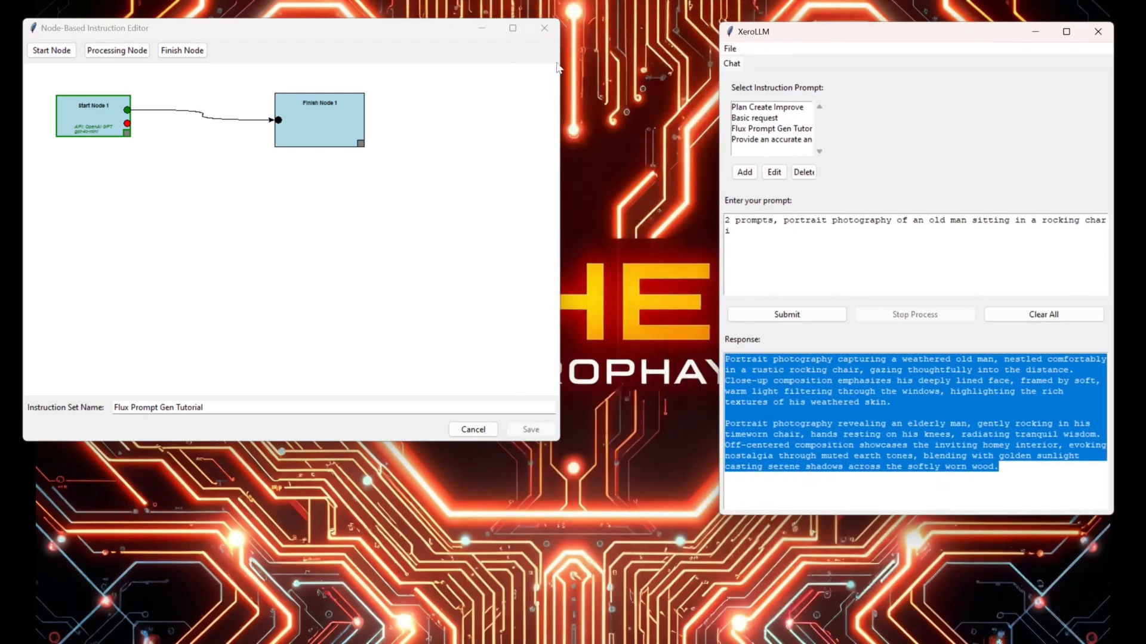
{"action": "left_click", "coordinate": [543, 30]}
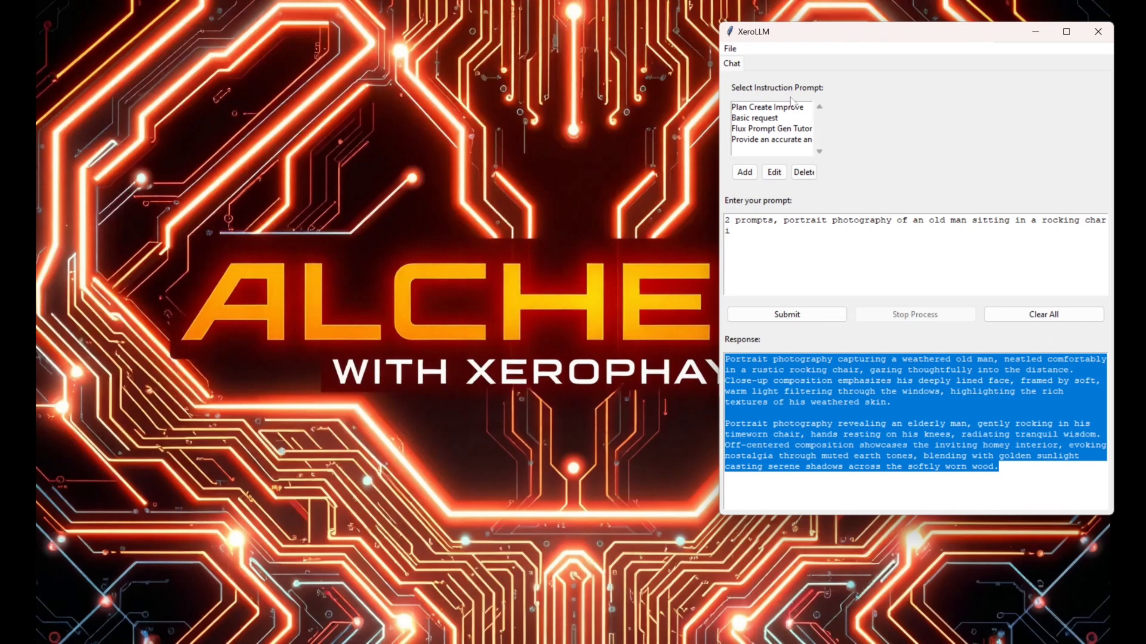
{"action": "left_click_drag", "start_coordinate": [771, 38], "coordinate": [471, 75]}
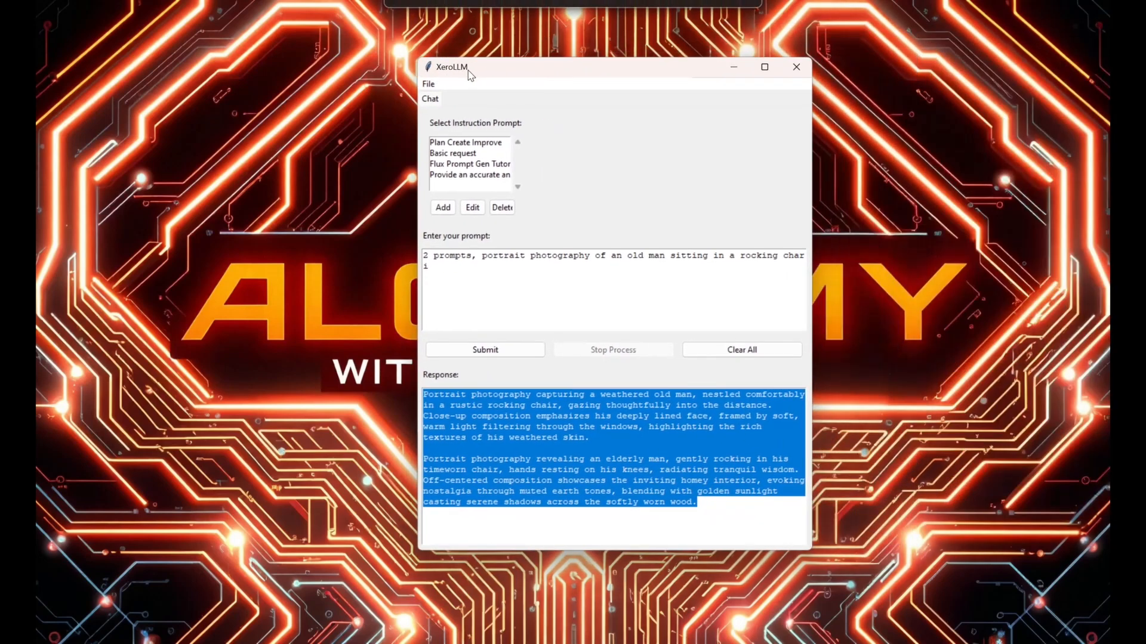
{"action": "left_click", "coordinate": [449, 145]}
{"action": "left_click", "coordinate": [474, 212]}
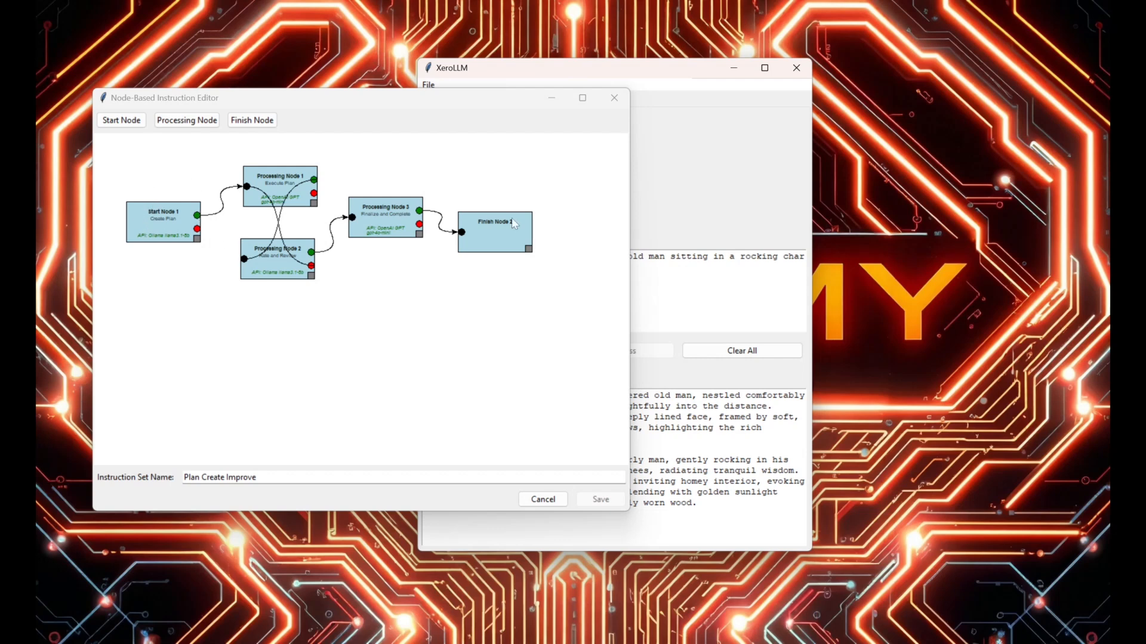
{"action": "left_click", "coordinate": [114, 217]}
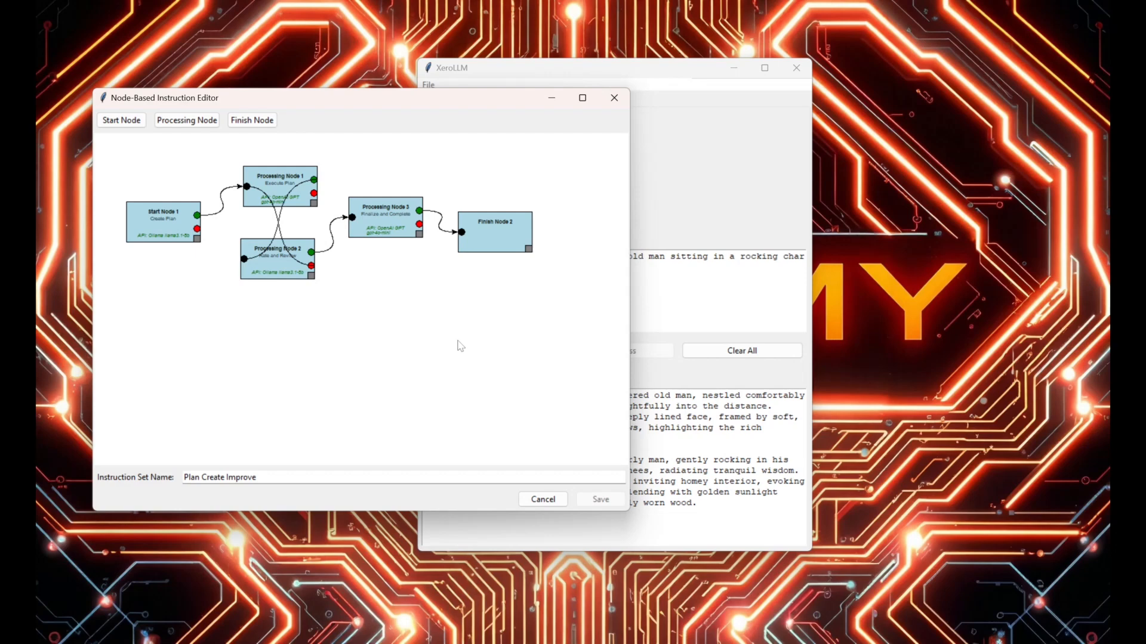
Arrange the node editor and the chat window side by side so that neither covers the other.
{"action": "left_click_drag", "start_coordinate": [143, 104], "coordinate": [586, 123]}
{"action": "left_click_drag", "start_coordinate": [543, 76], "coordinate": [275, 78]}
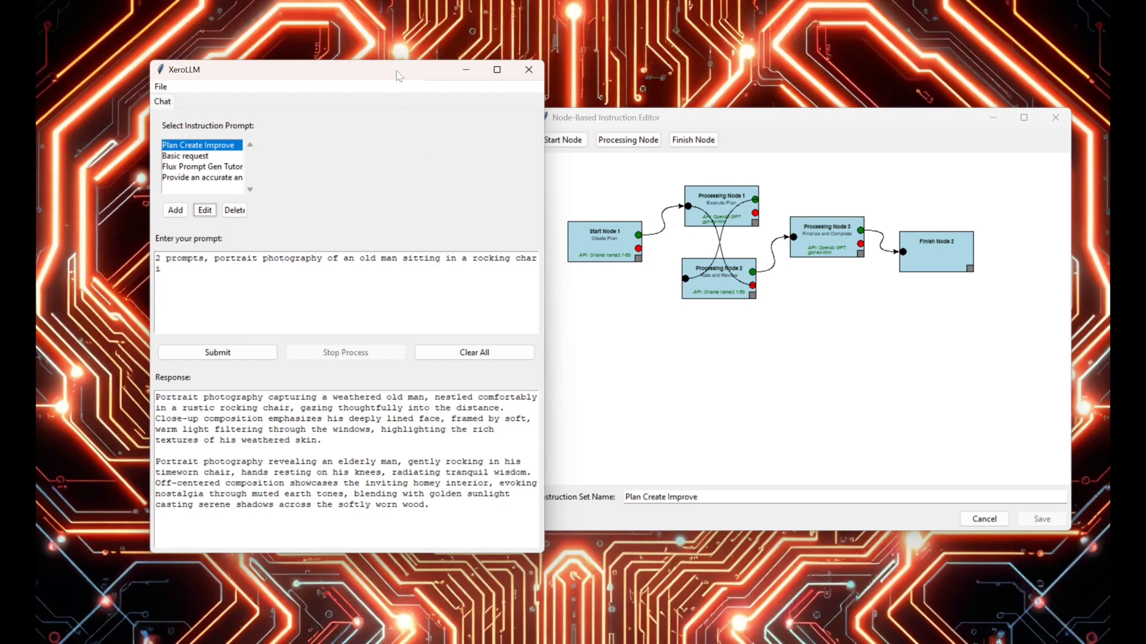
{"action": "left_click_drag", "start_coordinate": [401, 75], "coordinate": [396, 85]}
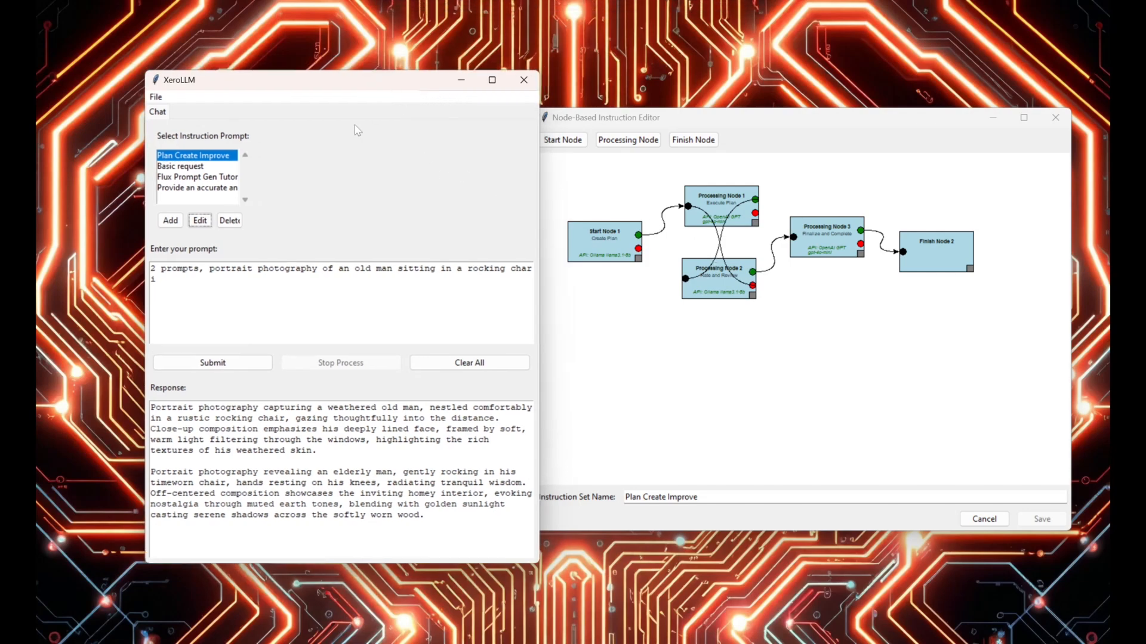
{"action": "left_click_drag", "start_coordinate": [325, 88], "coordinate": [269, 90]}
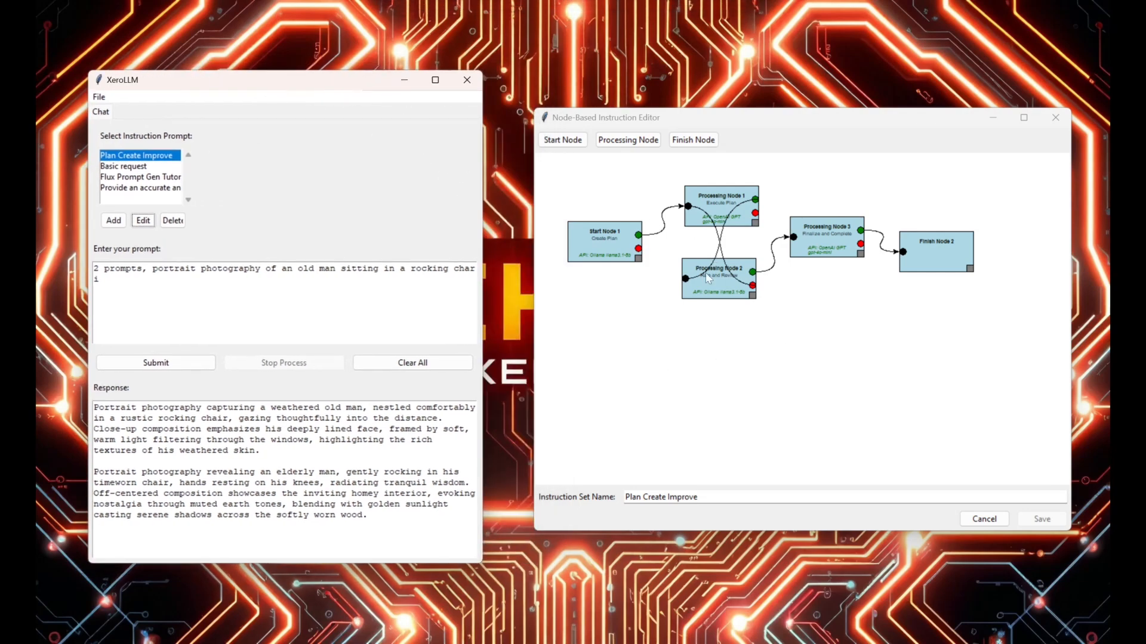